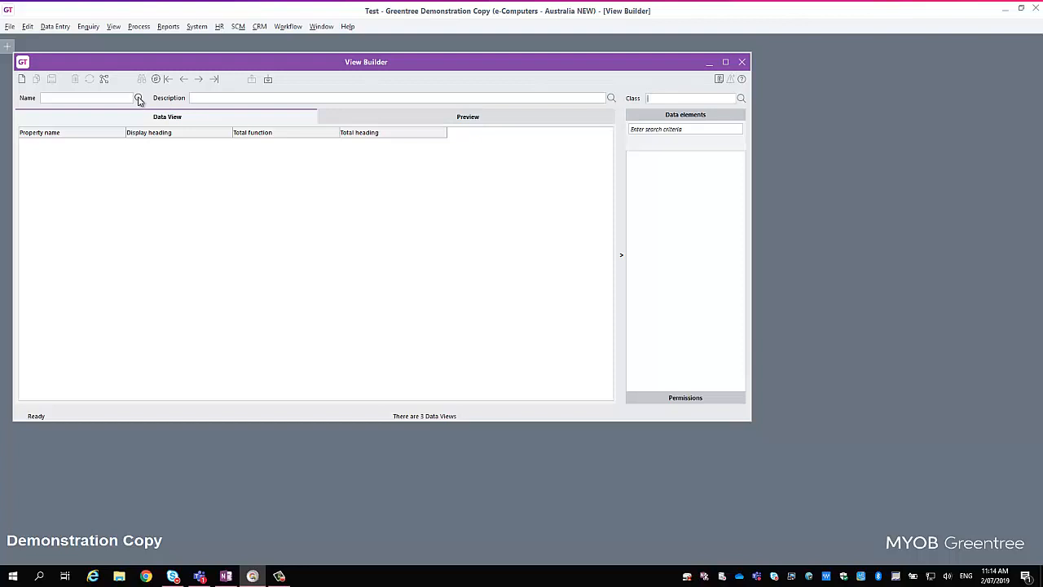
Open the Customer data view and add the alpha property directly below code
click(140, 99)
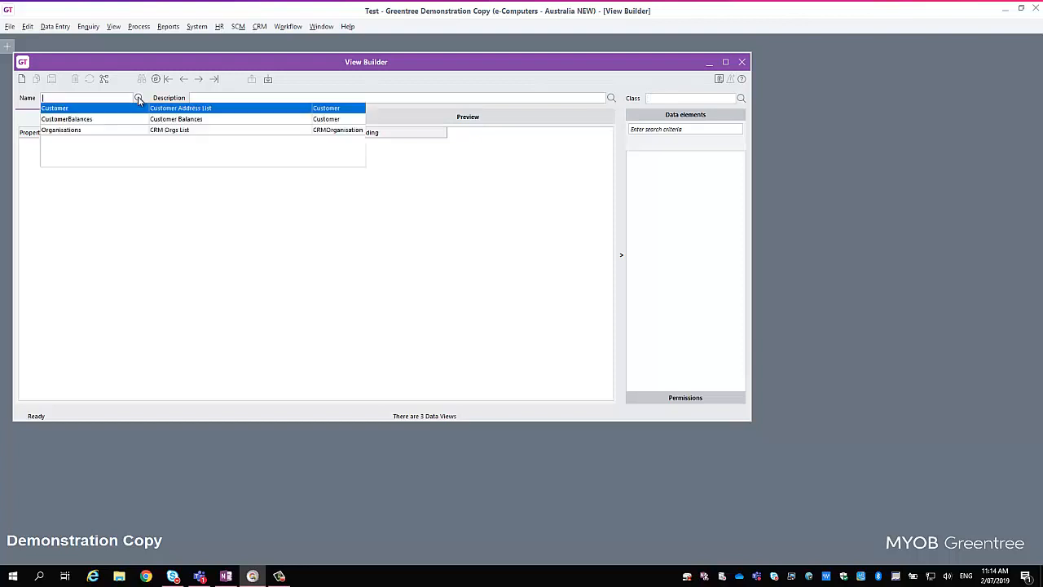
click(77, 109)
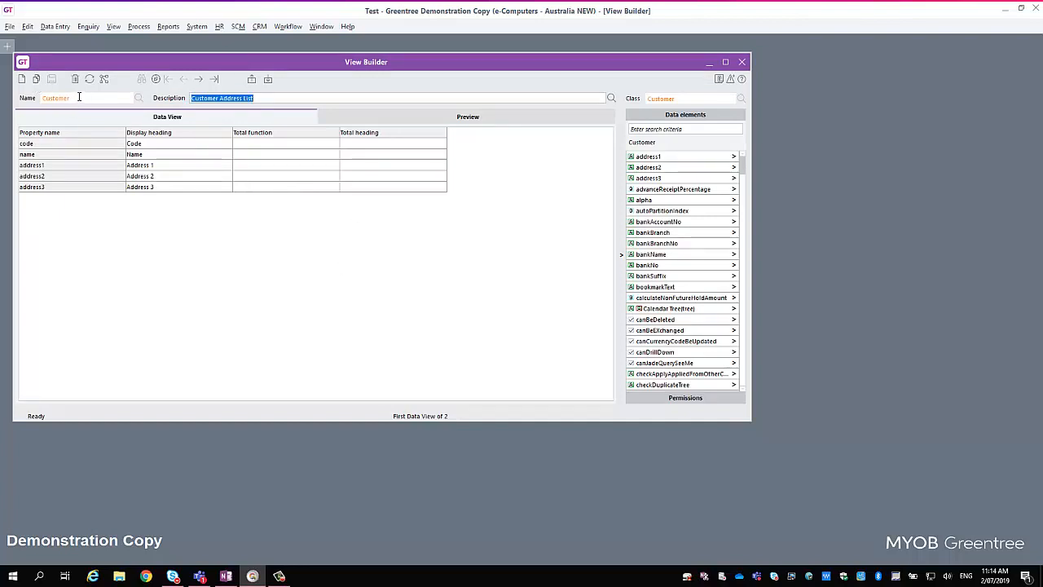
click(268, 99)
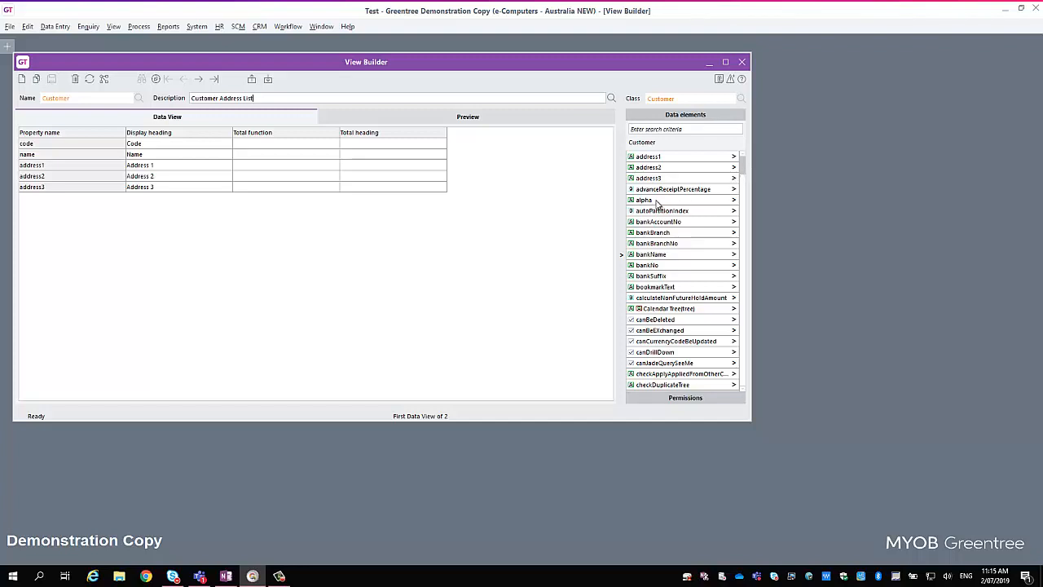
drag(655, 201, 53, 208)
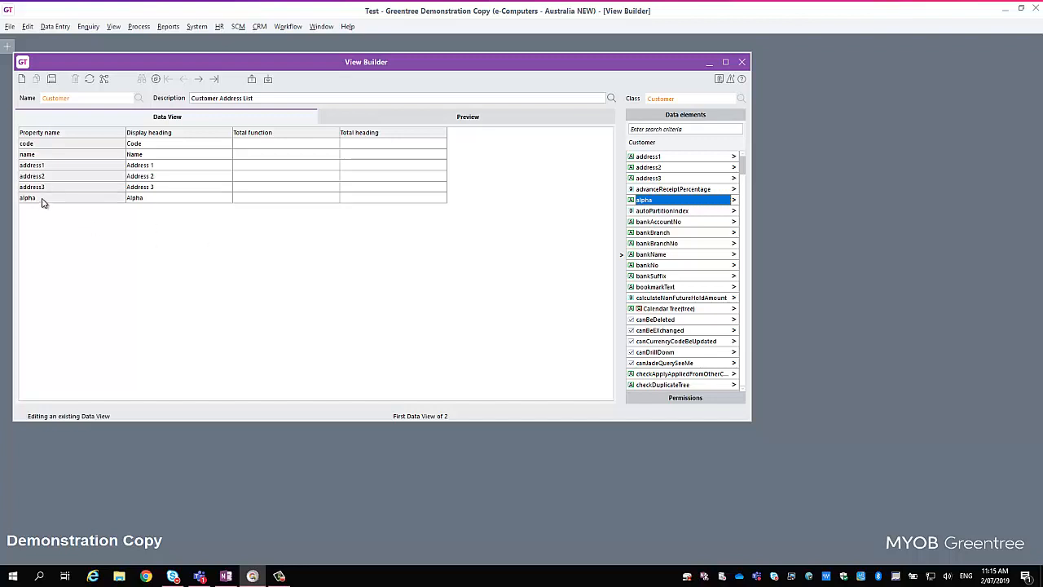
drag(47, 201, 52, 156)
Save the changed view, run its preview on the entire collection, and show the output options for the table contents
click(438, 119)
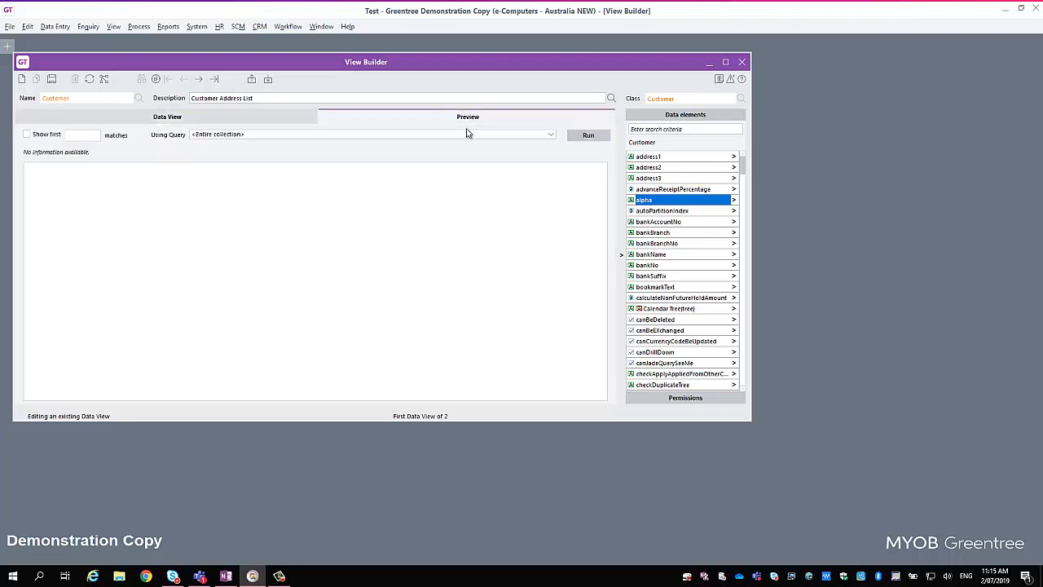
click(587, 137)
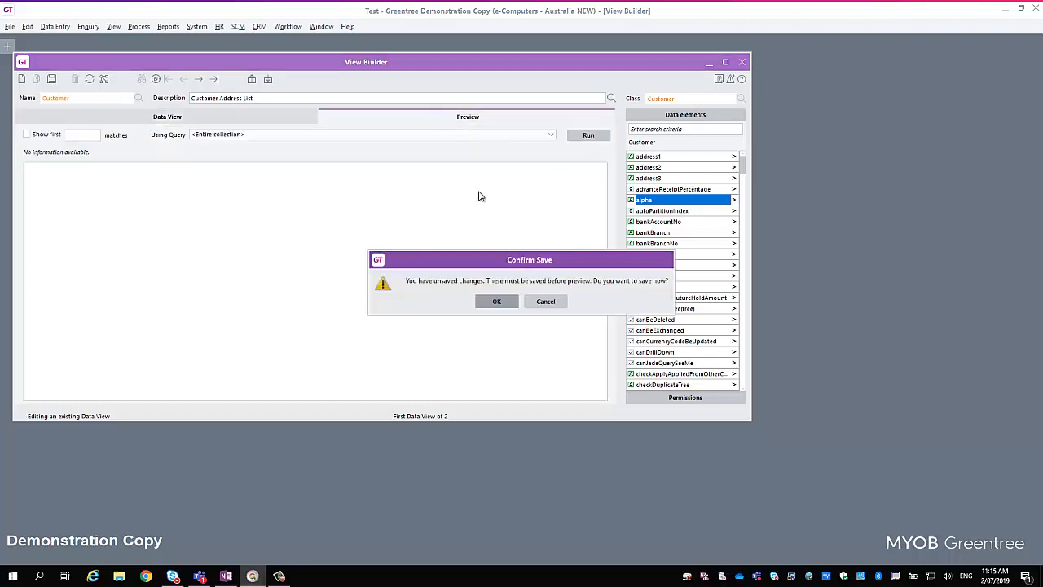
click(496, 300)
click(481, 308)
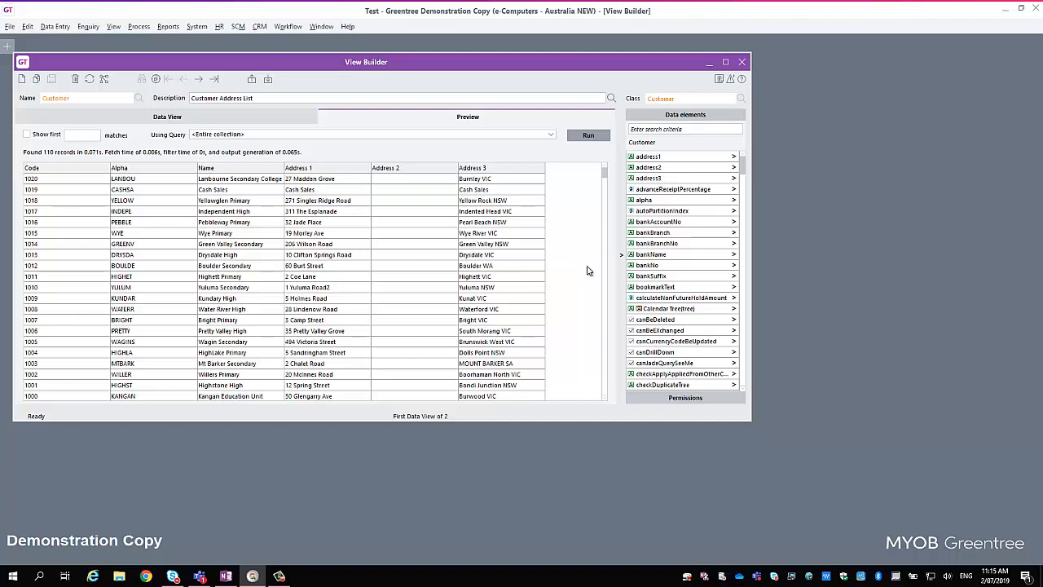
right_click(73, 171)
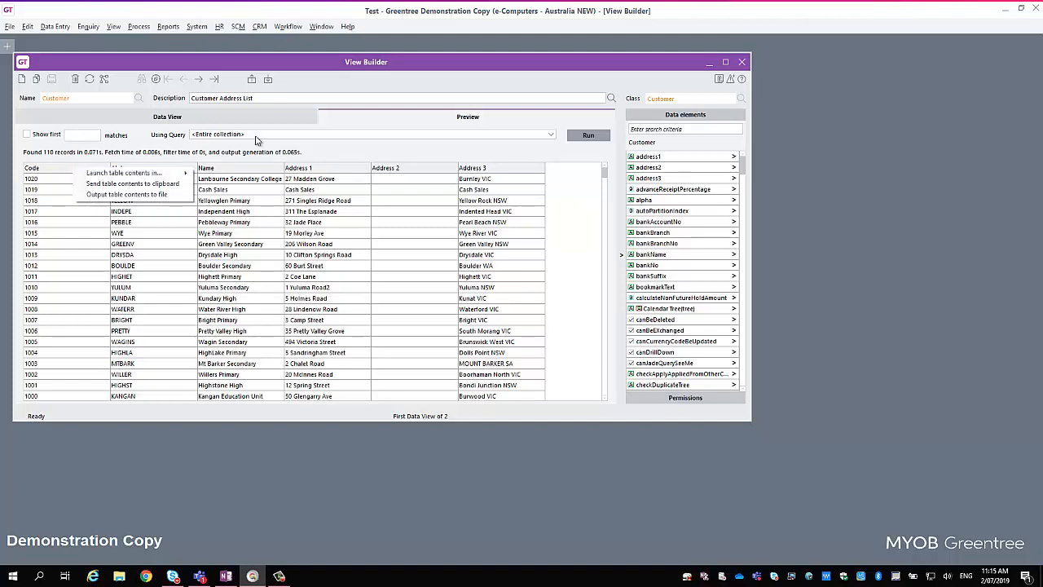
Return to the view definition, filter the data elements by "tr", and clear the filter again
click(219, 117)
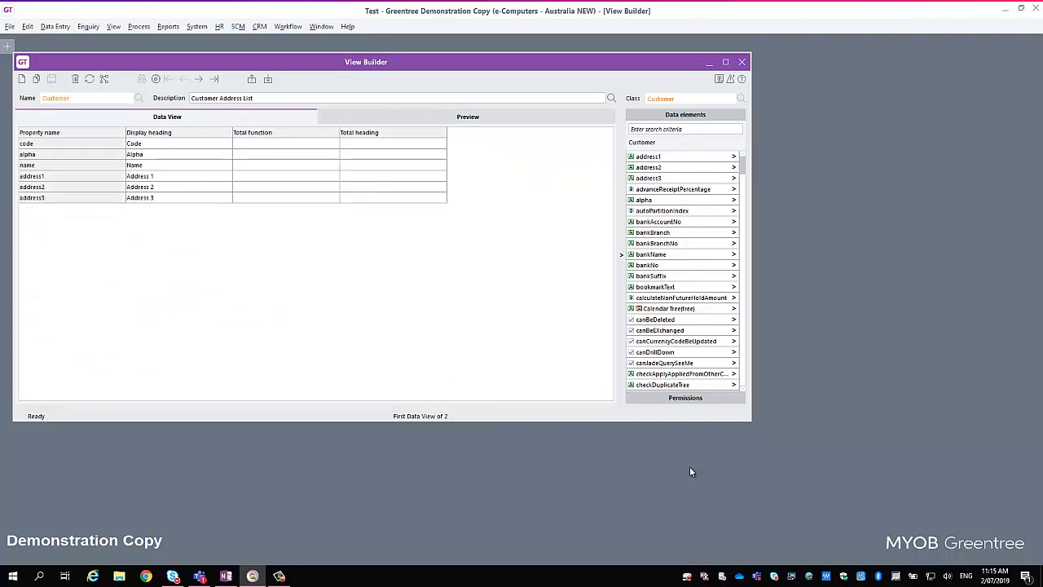
click(690, 129)
text(tr)
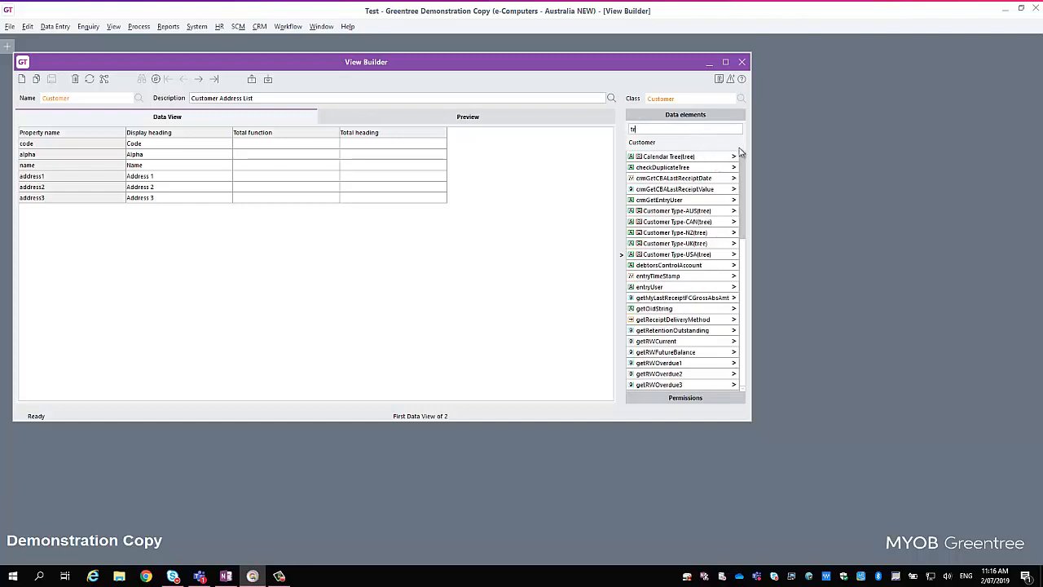
key(BackSpace)
key(BackSpace)
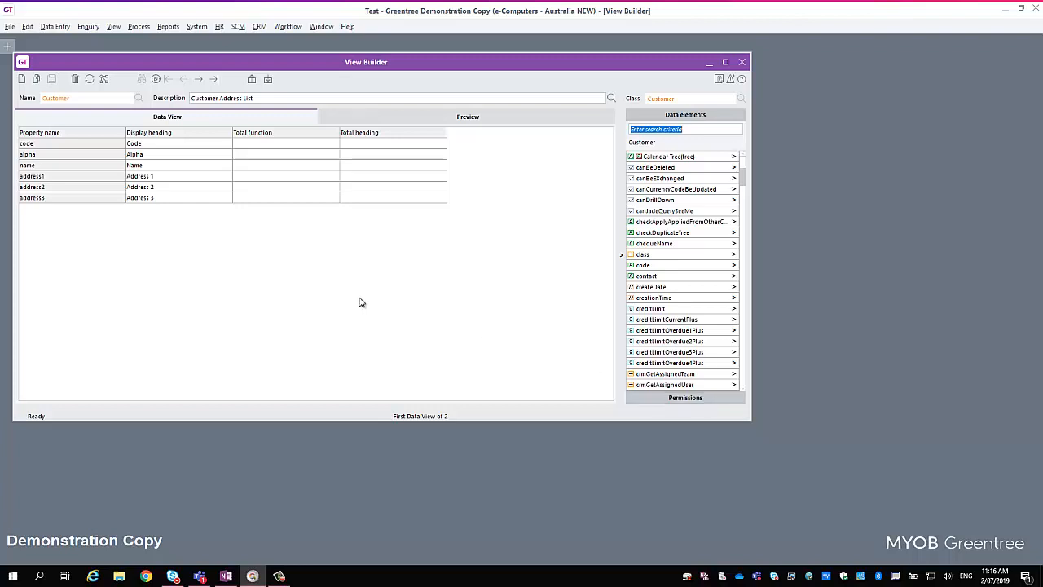
Glance at the preview and review the data view's permissions for teams and users
click(467, 119)
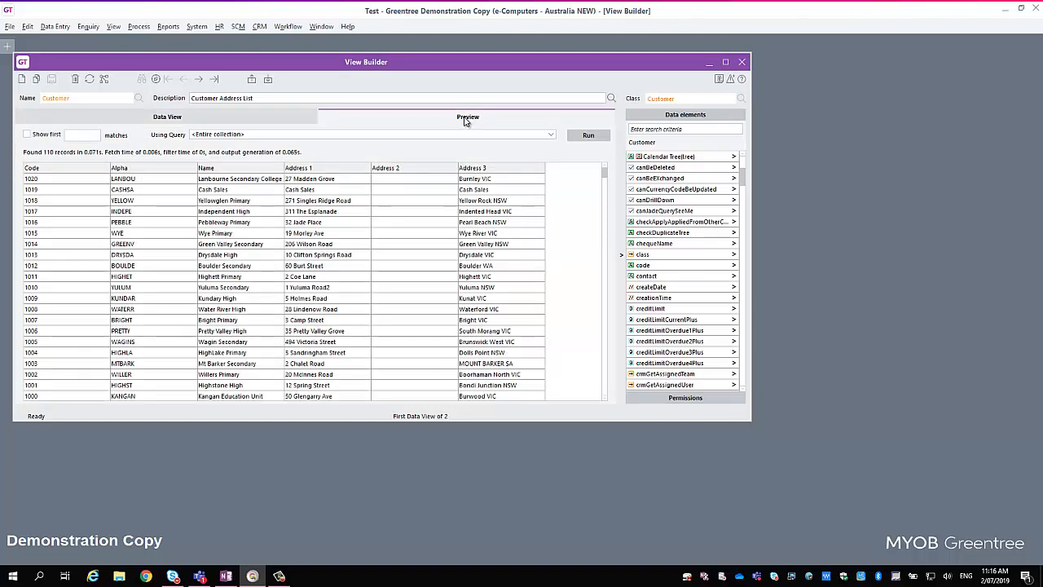
click(285, 119)
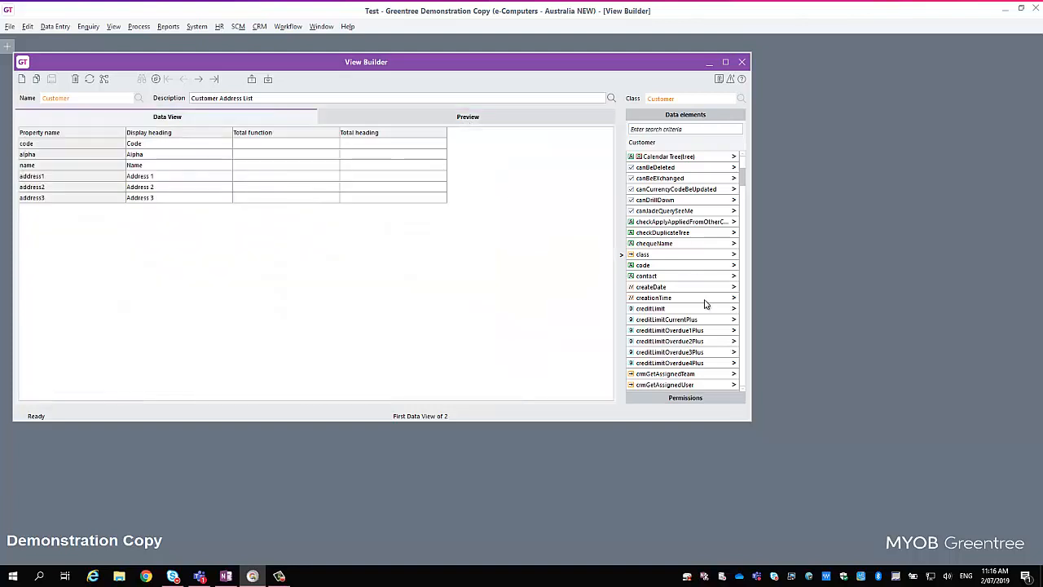
click(708, 399)
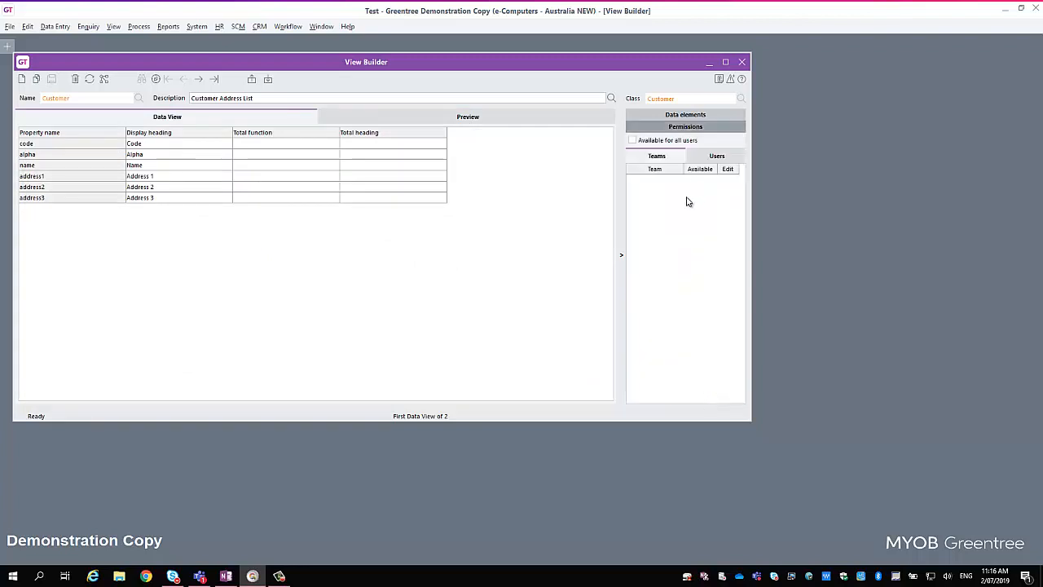
click(715, 159)
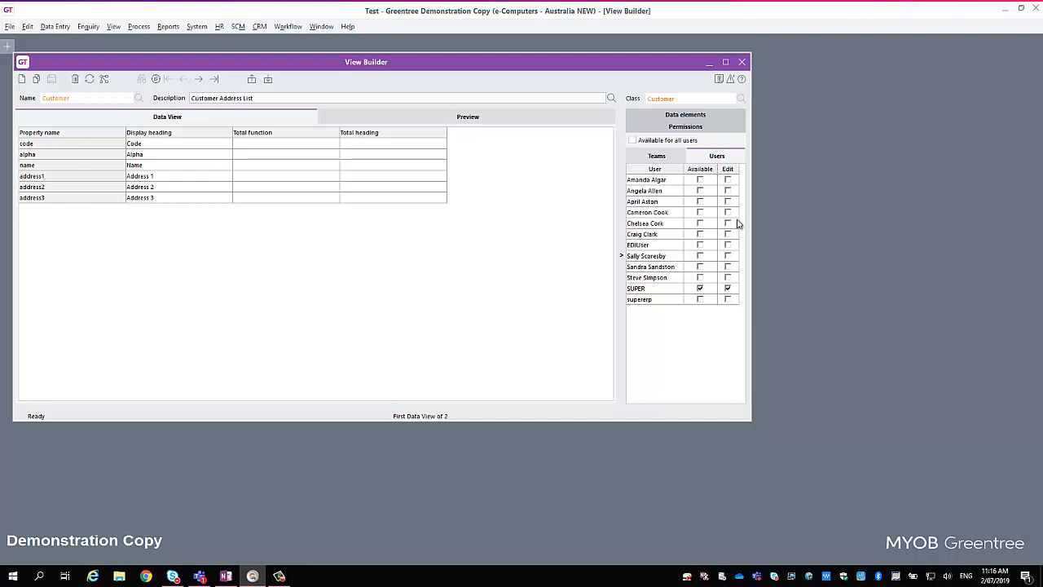
click(656, 156)
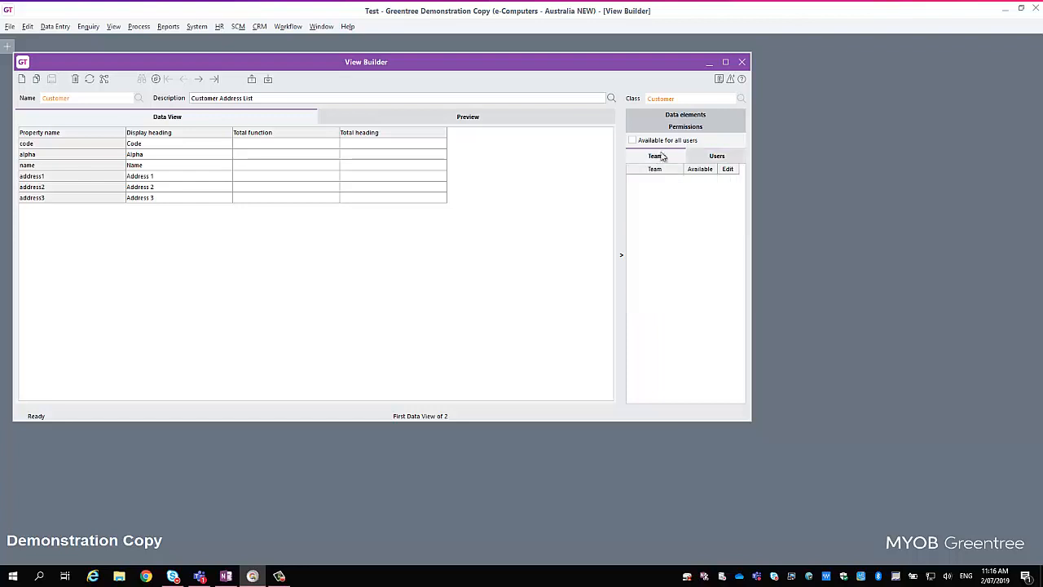
click(676, 115)
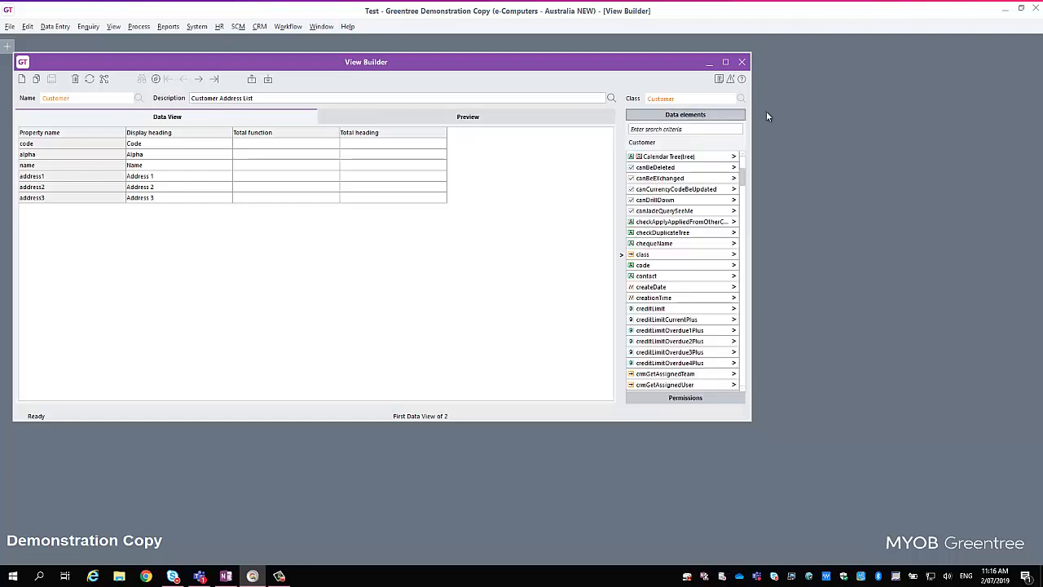
Find creditLimit by filtering the data elements with "cred", add it below address3, and set its total function to Average
click(697, 131)
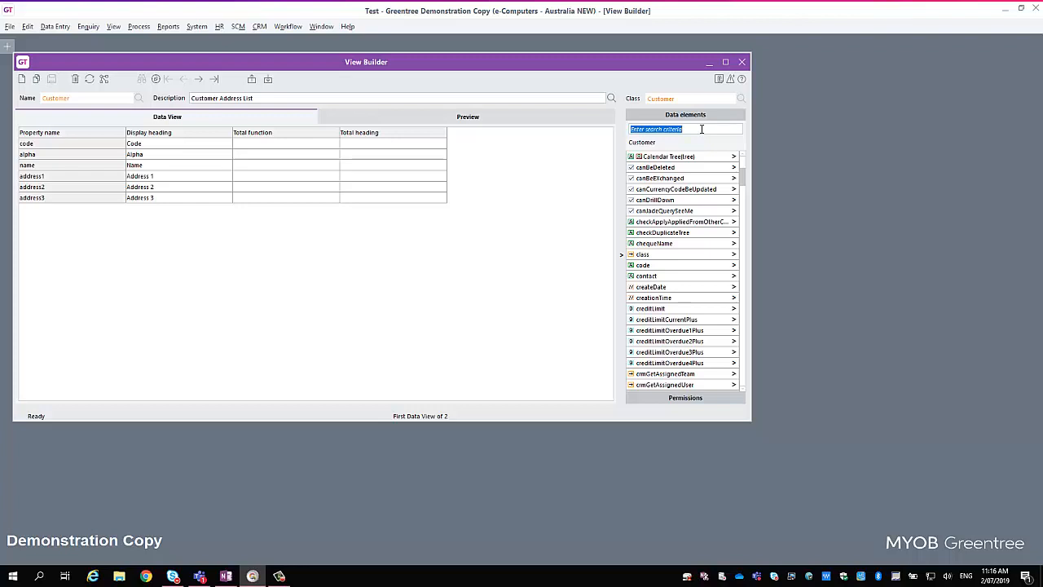
text(cred)
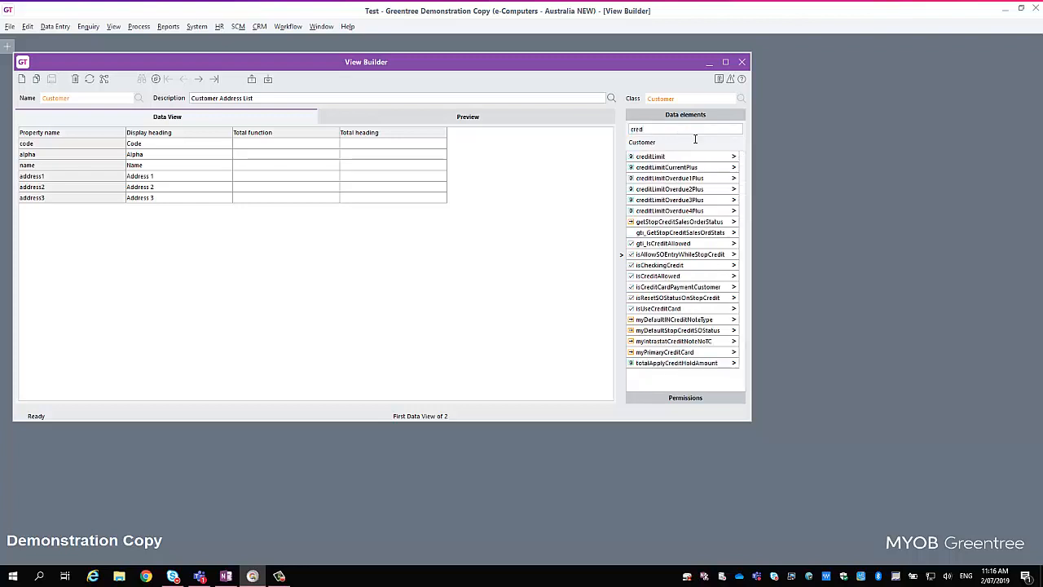
drag(675, 156, 70, 218)
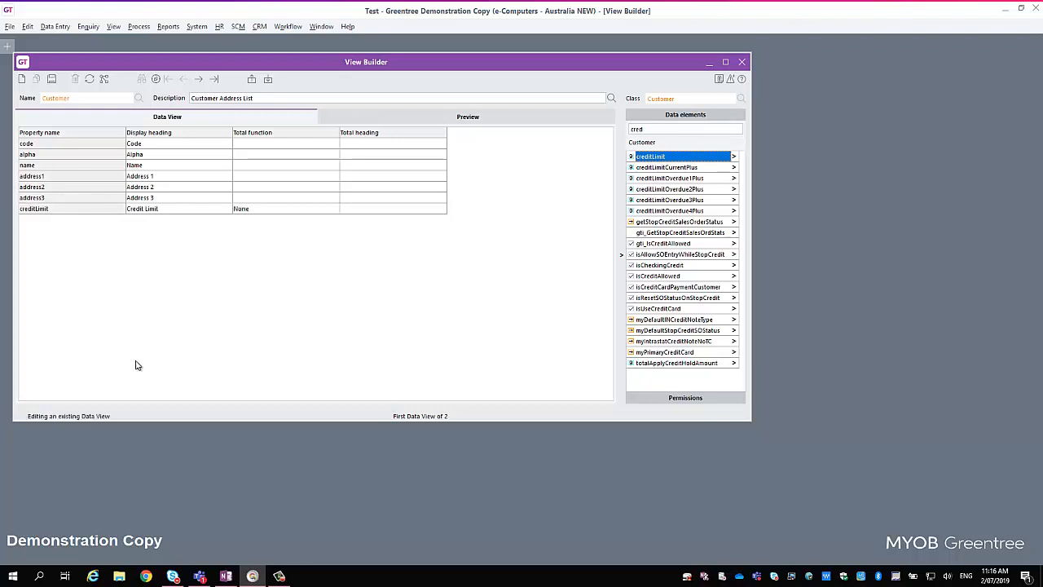
click(268, 210)
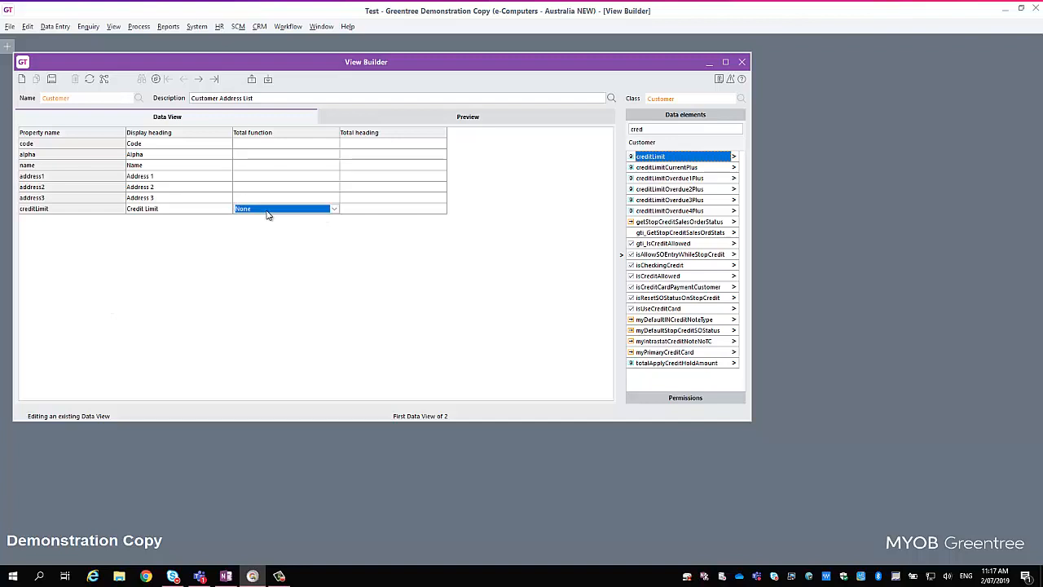
click(335, 211)
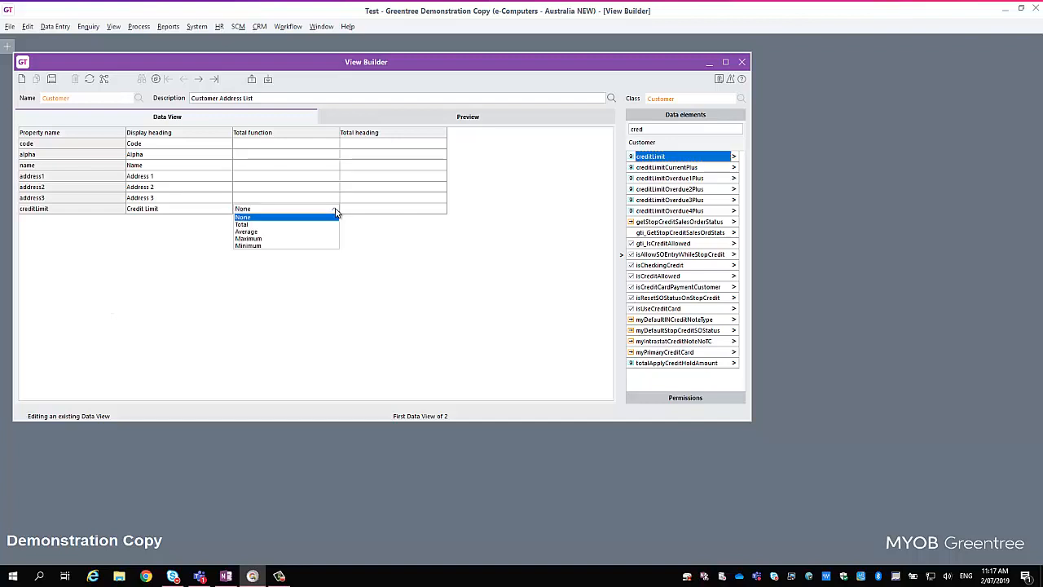
click(259, 234)
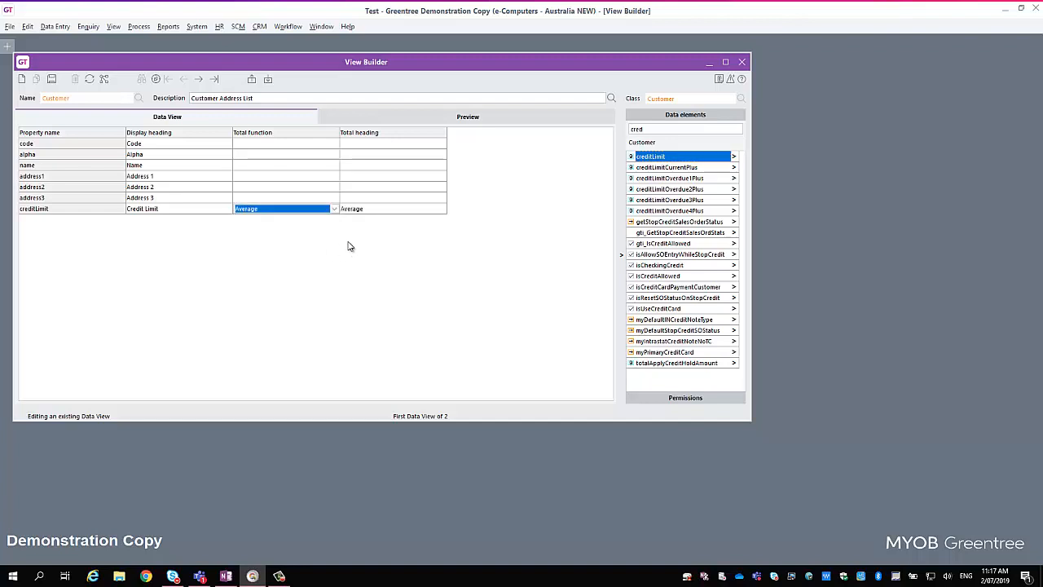
Filter the data elements by "out" and add getOutstandingTotal below creditLimit with total function Total and total heading "Grand Total"
double_click(667, 130)
text(out)
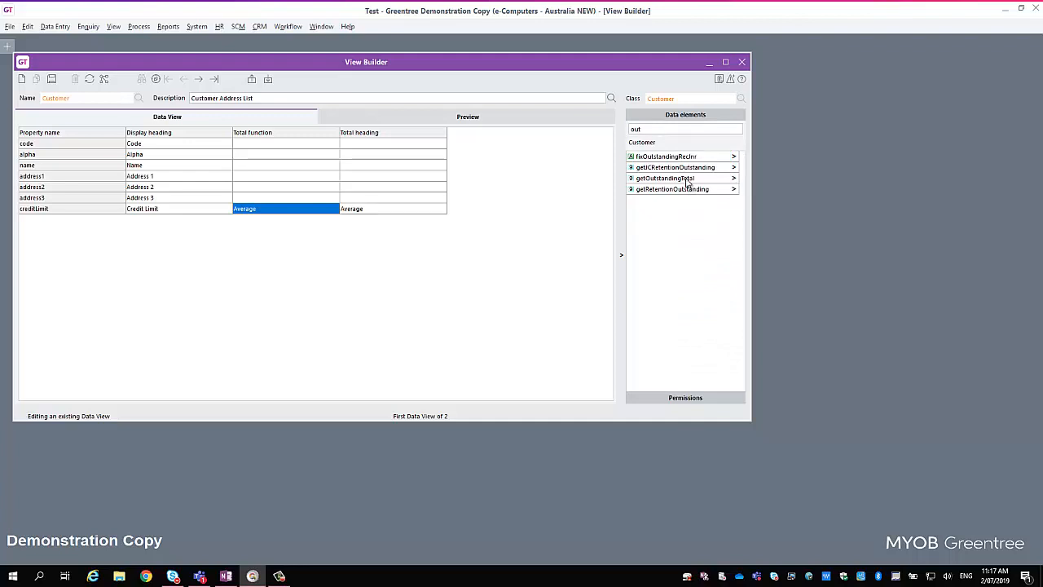
drag(686, 180, 65, 228)
click(277, 223)
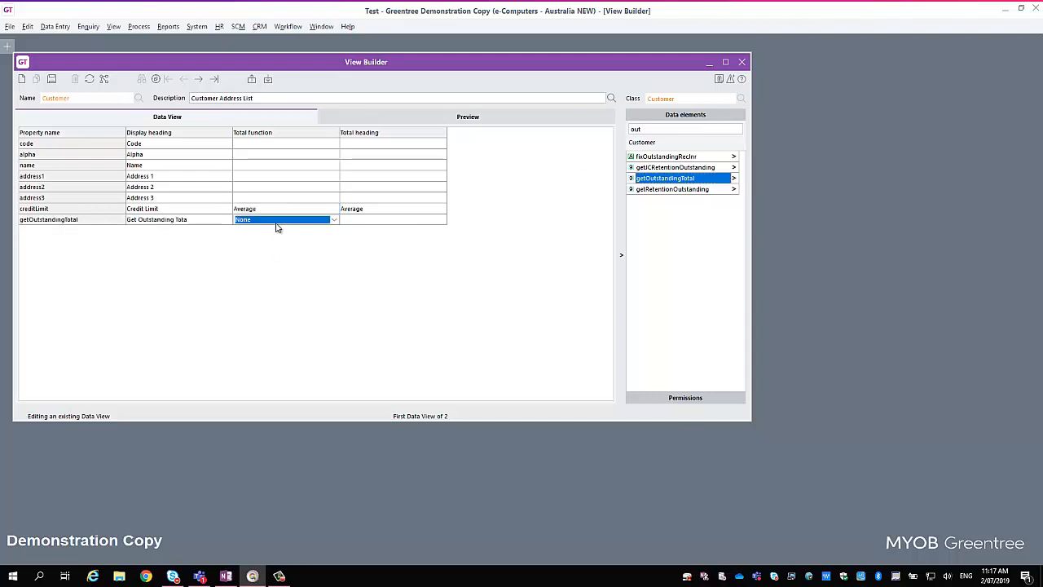
click(335, 224)
click(249, 236)
click(372, 221)
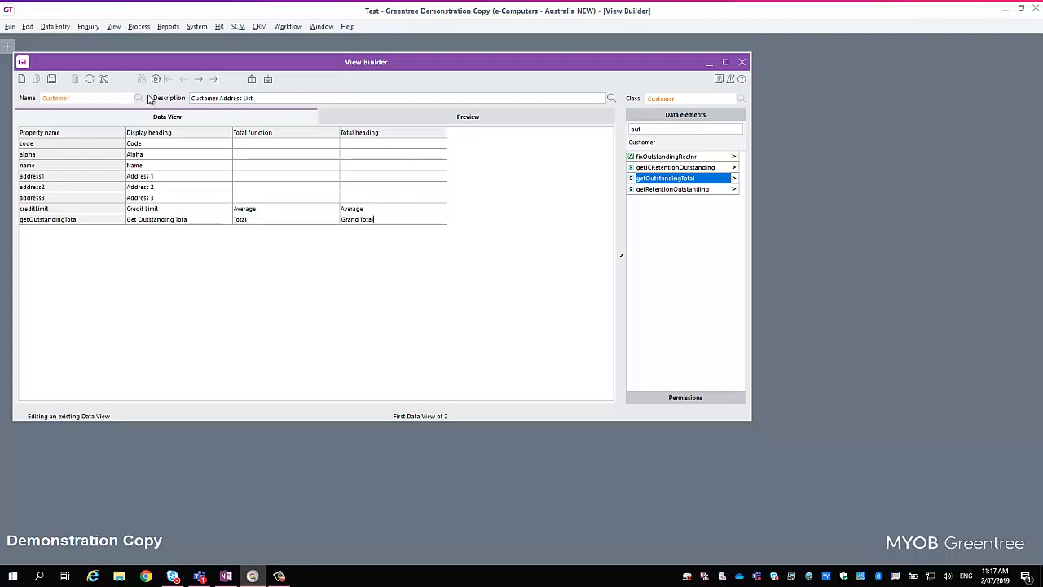
Save the updated data view, accepting the ODBC exposure update, and run the preview on the entire collection
click(52, 79)
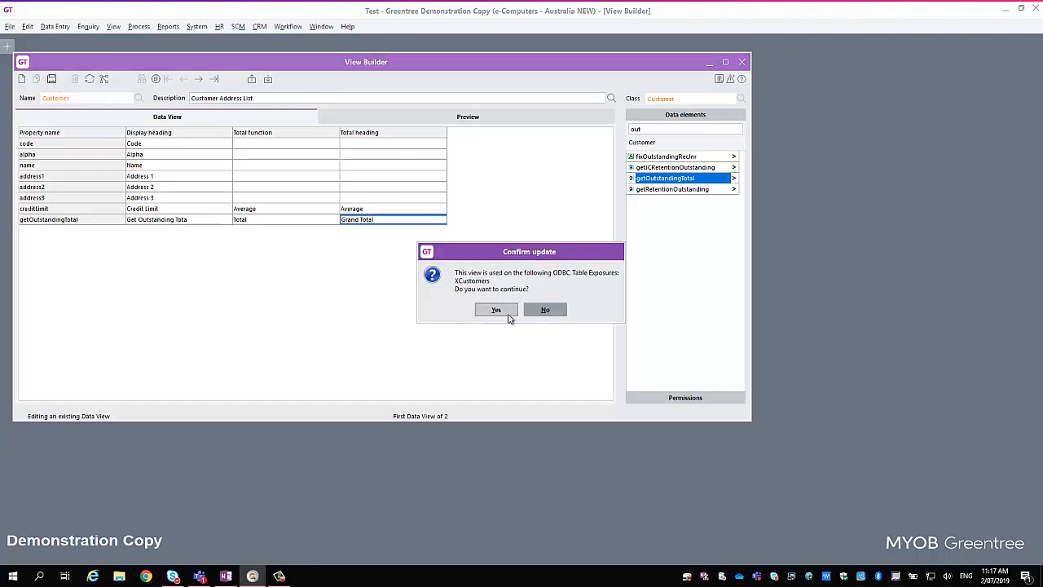
click(493, 310)
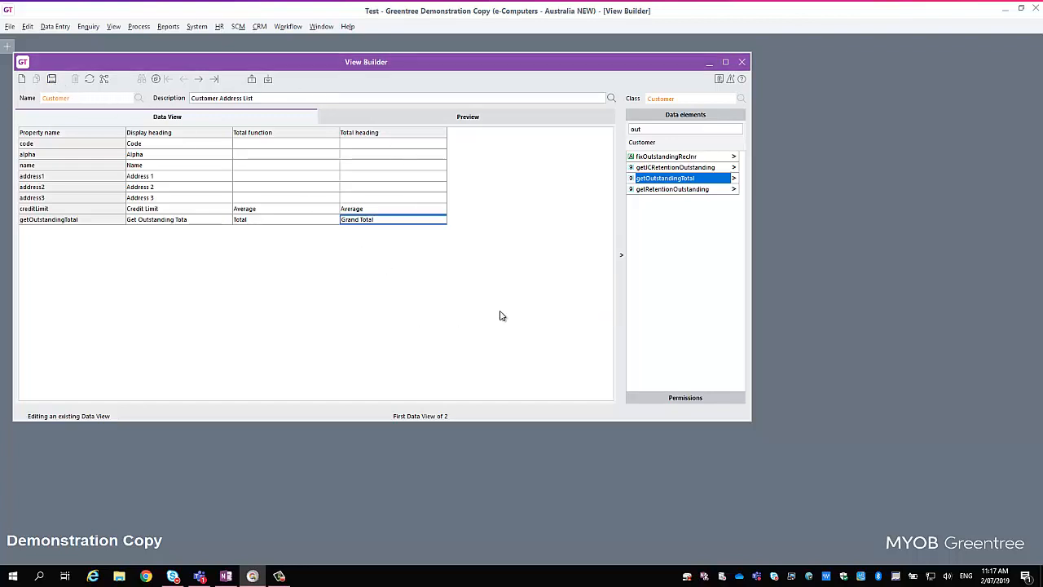
click(89, 79)
click(399, 120)
click(581, 136)
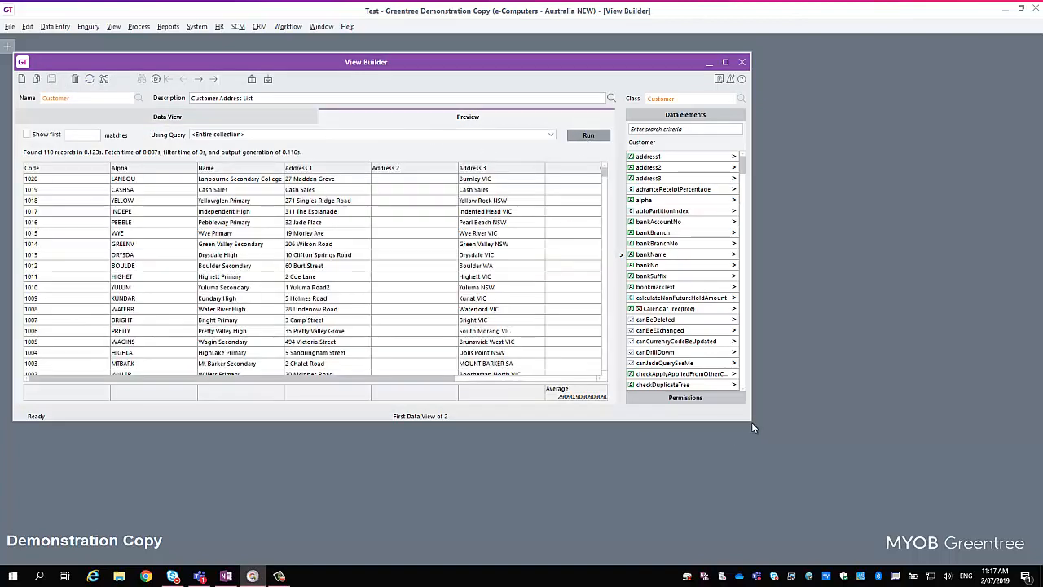
Enlarge the View Builder window and look through the previewed rows with the Credit Limit and outstanding total columns
drag(751, 422, 953, 480)
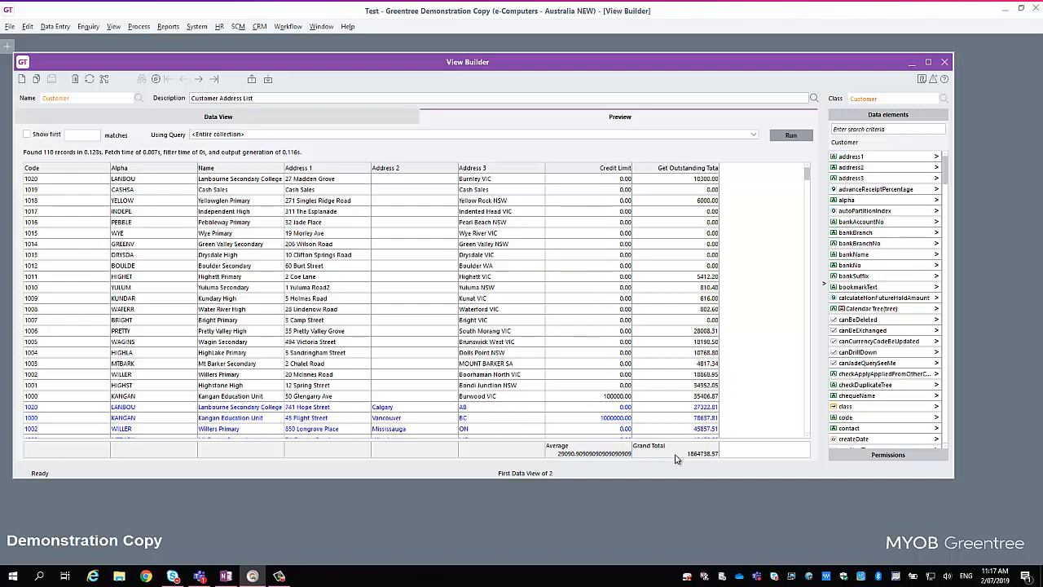
scroll(746, 274, down, 8)
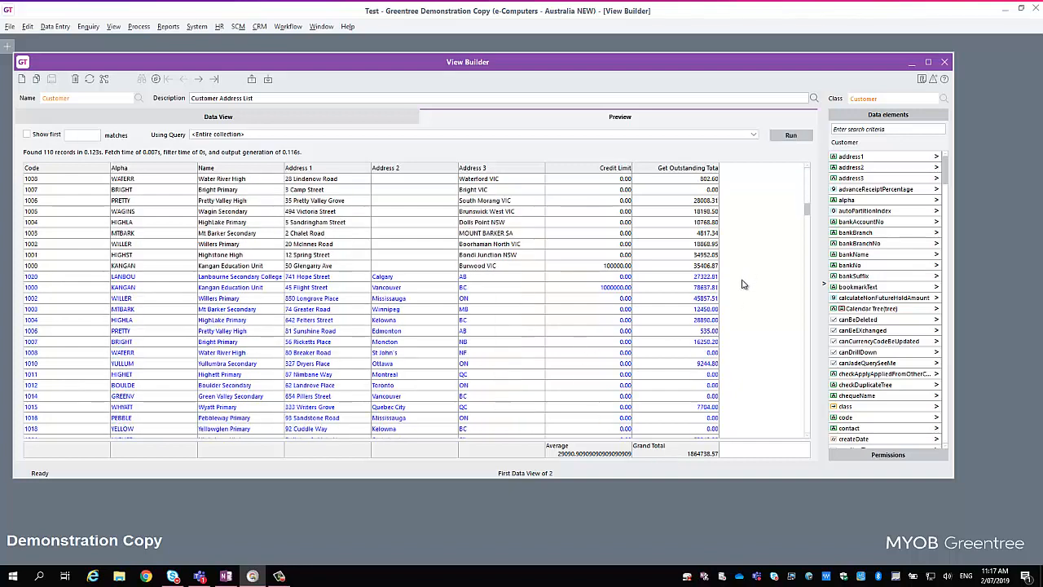
scroll(736, 294, up, 8)
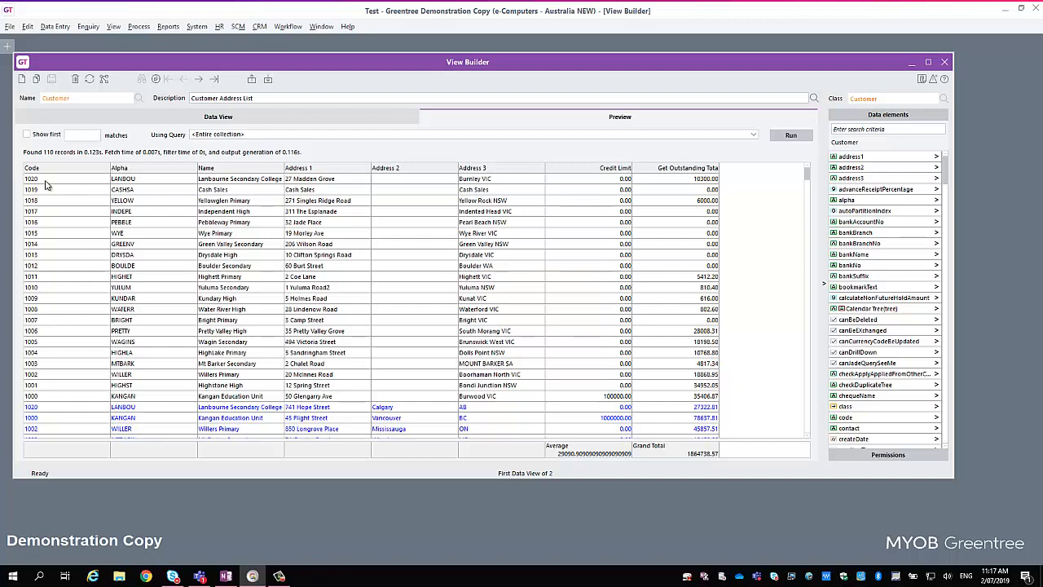
Open the customer record behind the first preview row, close it, and select the Lanbourne Secondary College row for Calgary
click(46, 180)
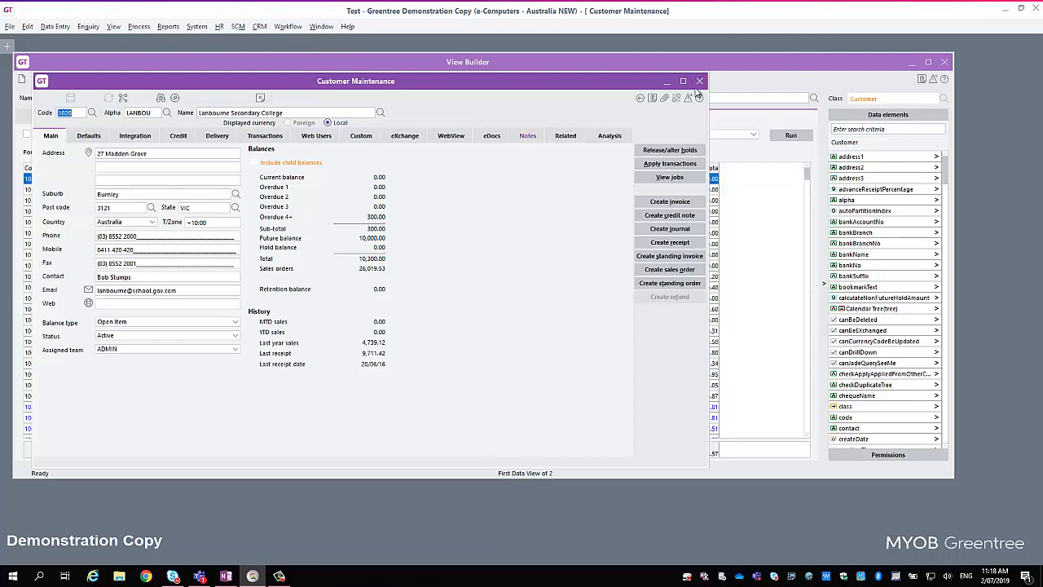
click(699, 81)
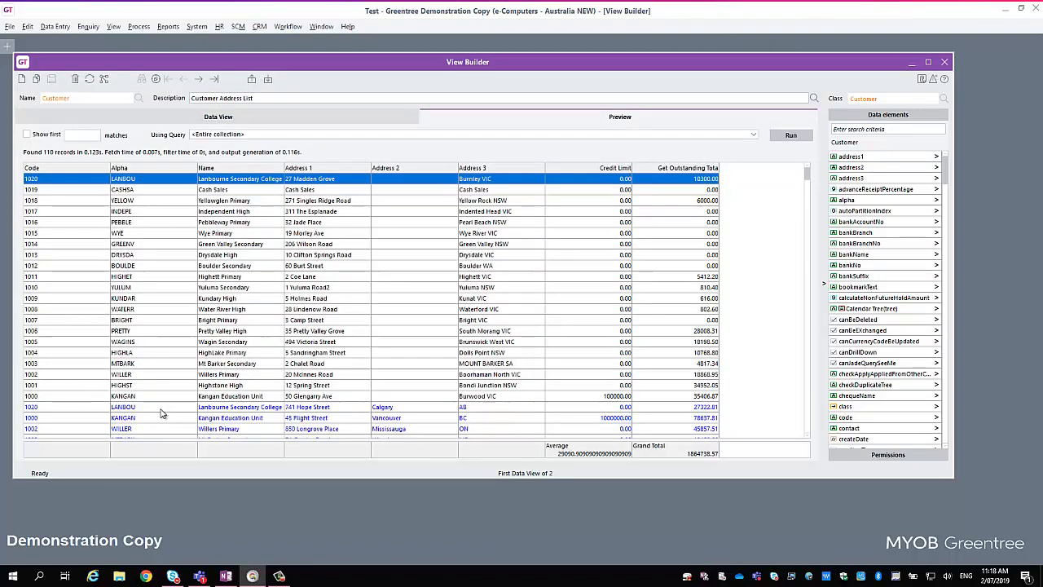
click(228, 409)
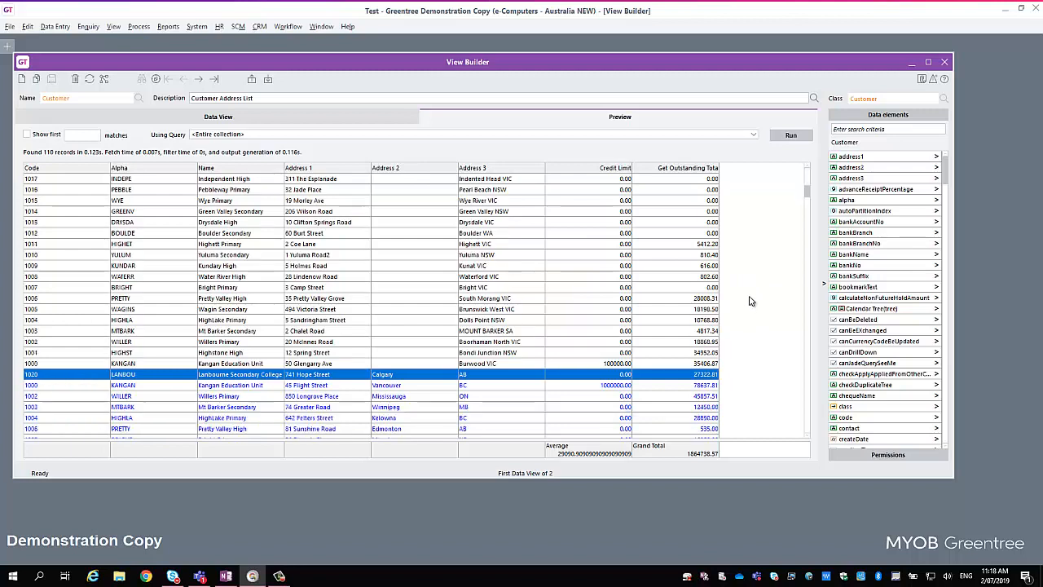
Return to the data view definition and remove the getOutstandingTotal and creditLimit rows
scroll(750, 300, down, 7)
scroll(749, 299, up, 7)
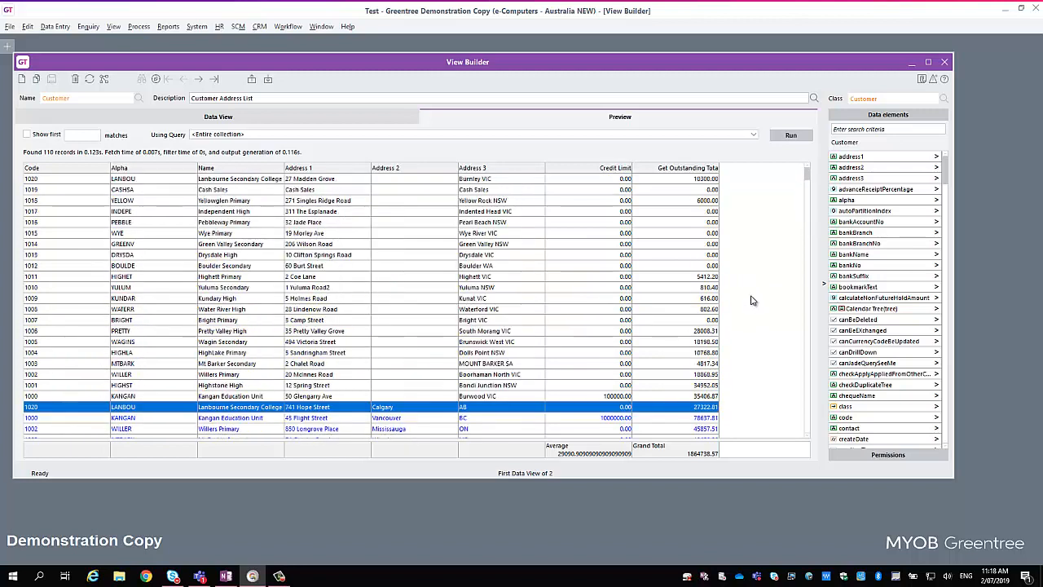
click(218, 116)
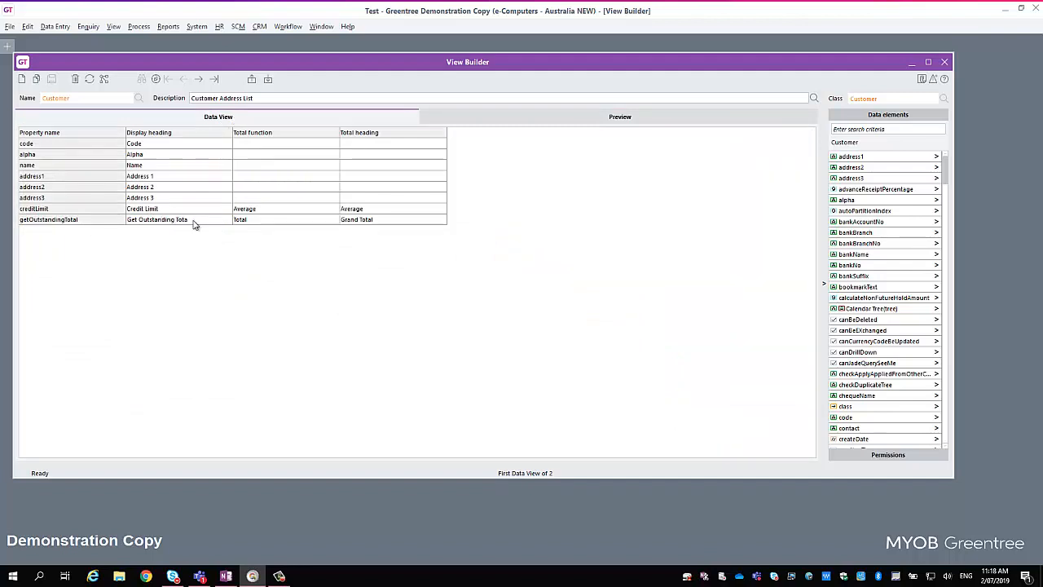
key(ctrl+Delete)
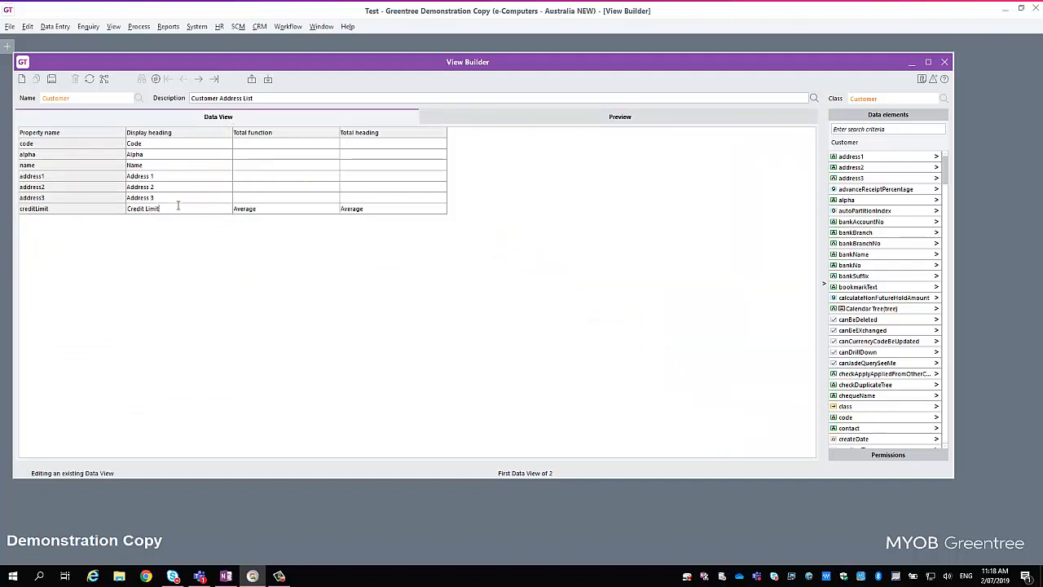
key(ctrl+Delete)
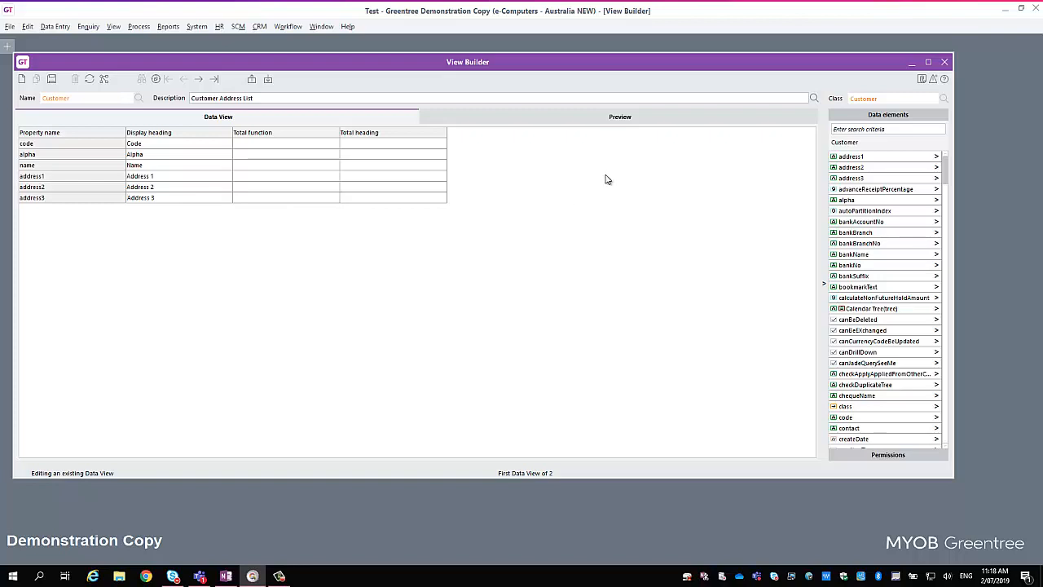
Filter the data elements by "creat", expand createDate, and add its day and dayName elements below address3
click(883, 128)
text(creat)
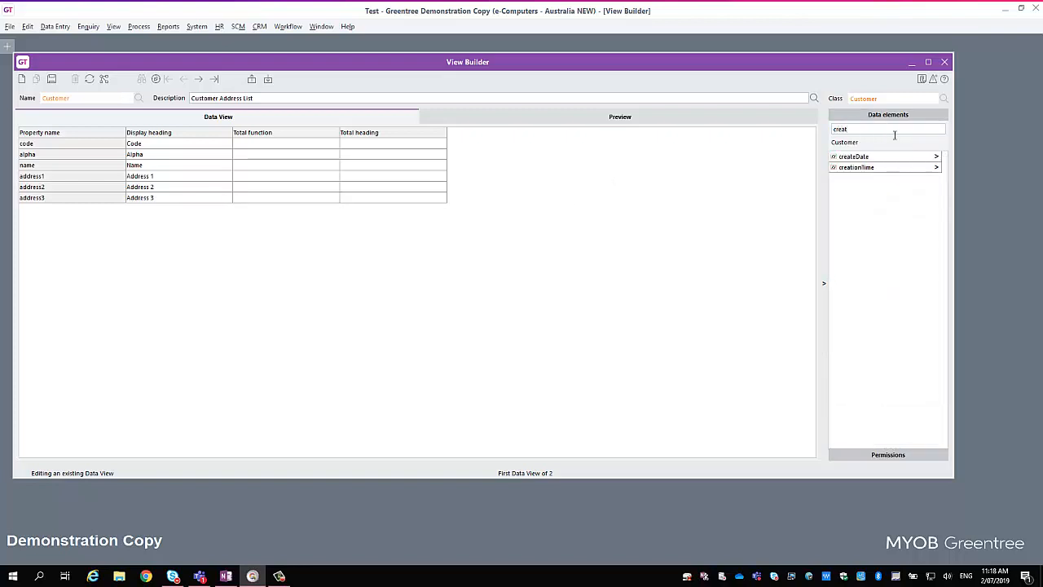
click(936, 158)
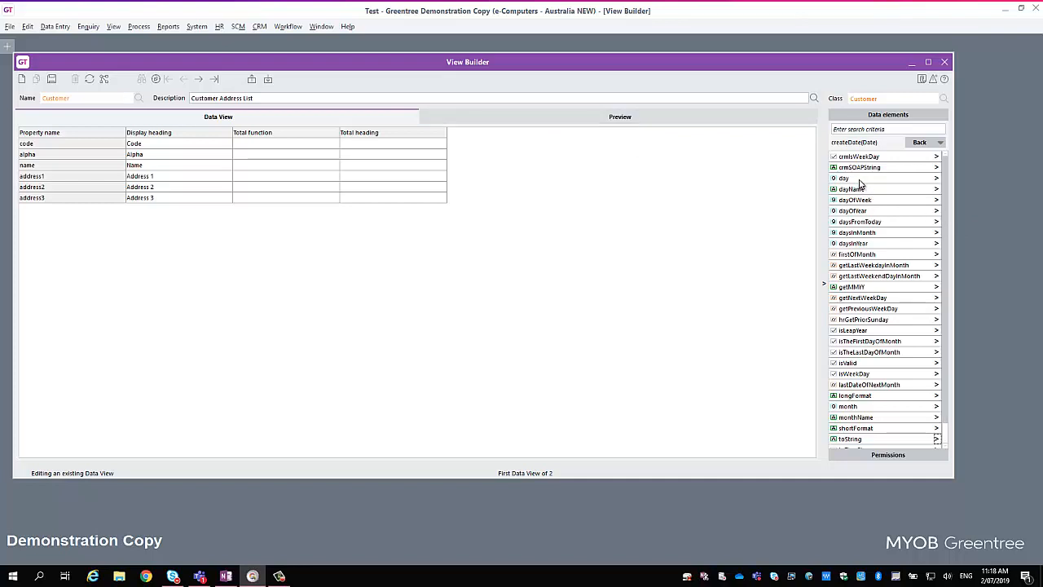
drag(859, 184, 93, 216)
drag(875, 193, 81, 228)
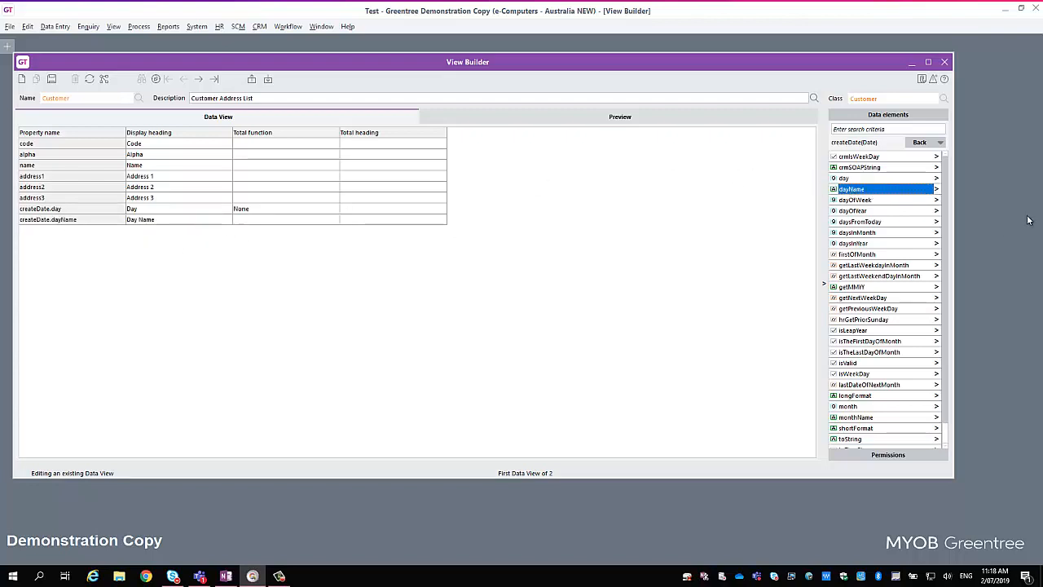
Add createDate's month and monthName elements below dayName and return to the Customer element list
scroll(881, 382, down, 1)
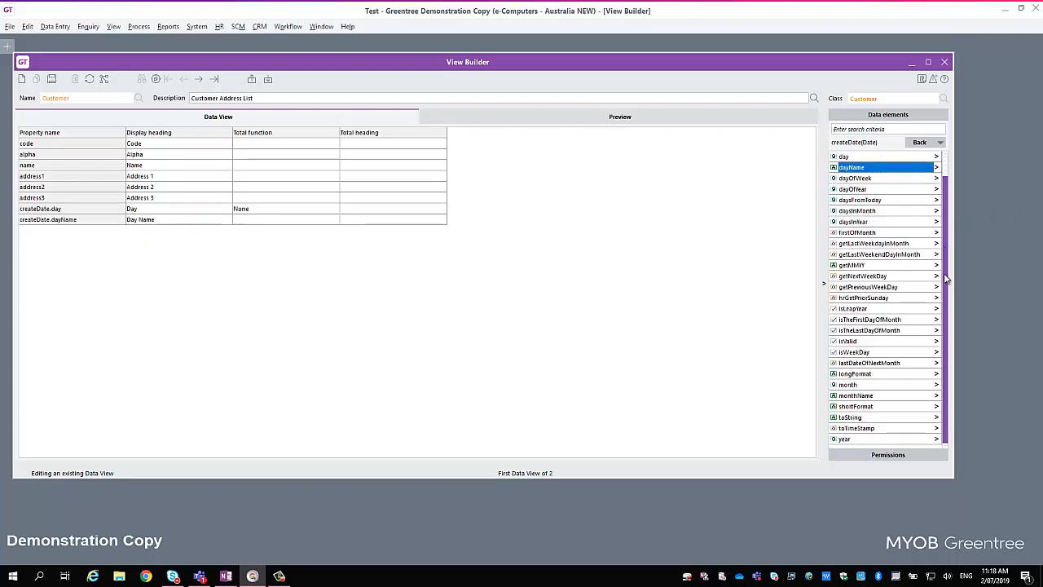
drag(880, 381, 93, 242)
drag(855, 396, 73, 253)
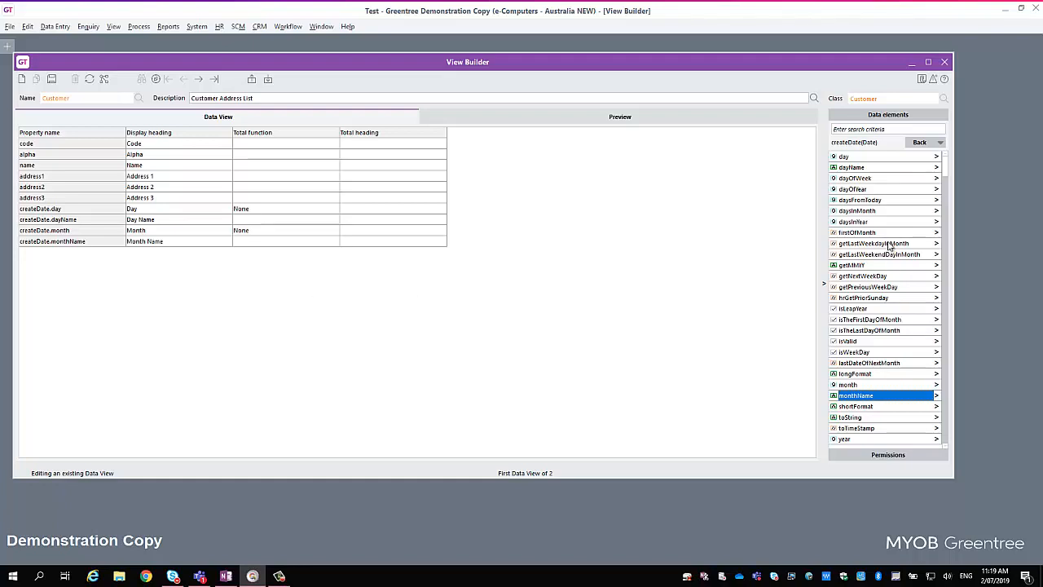
click(920, 142)
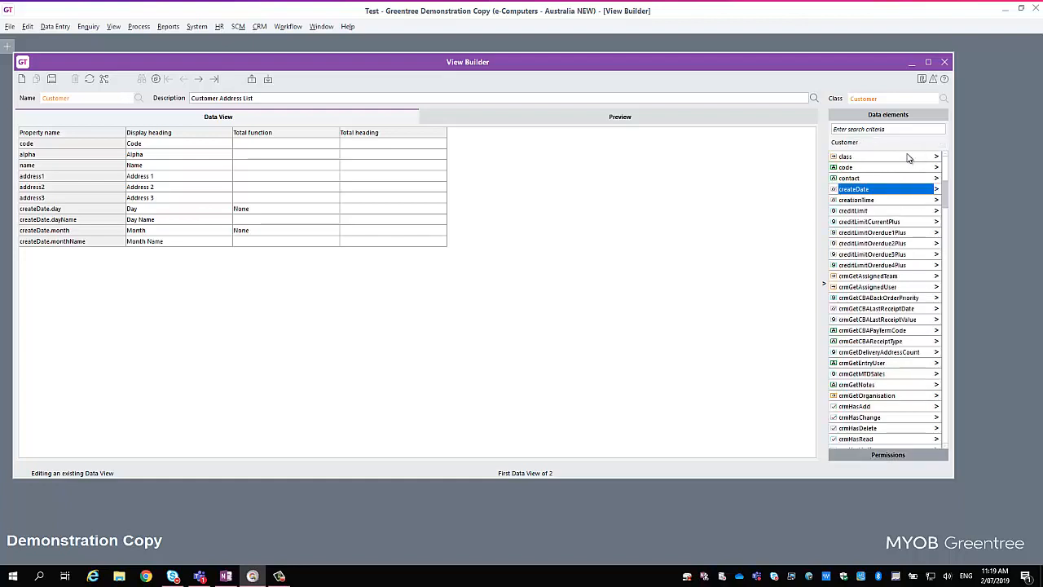
Save the data view, run the preview on the entire collection, and look across to the Month Name column
click(51, 79)
click(488, 310)
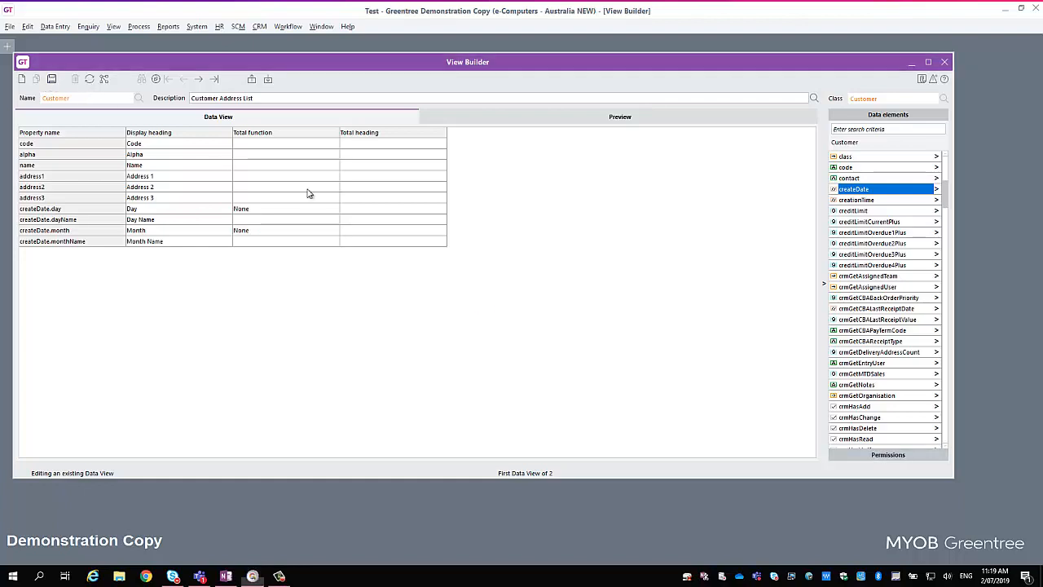
click(619, 119)
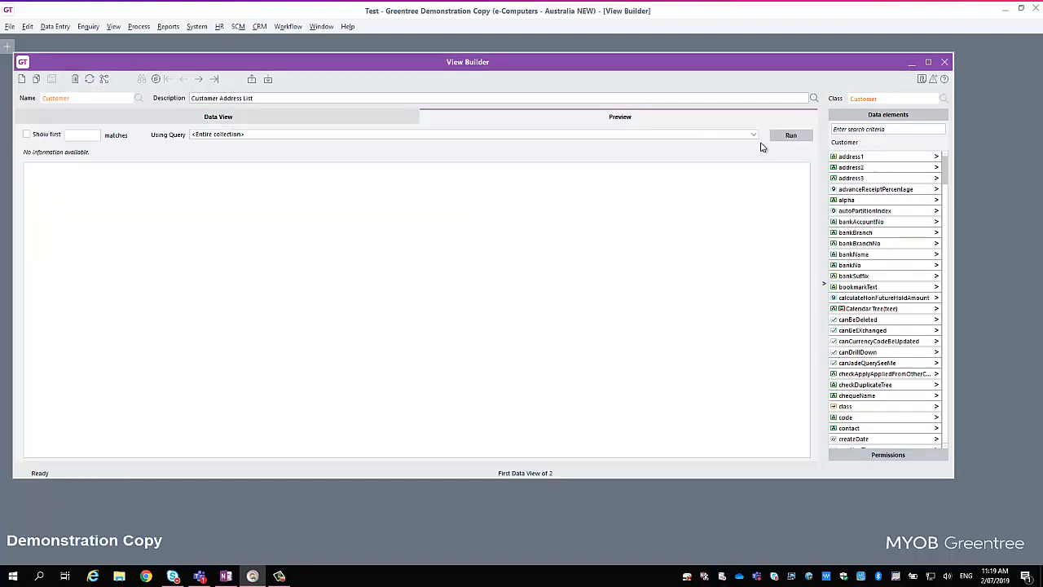
click(773, 137)
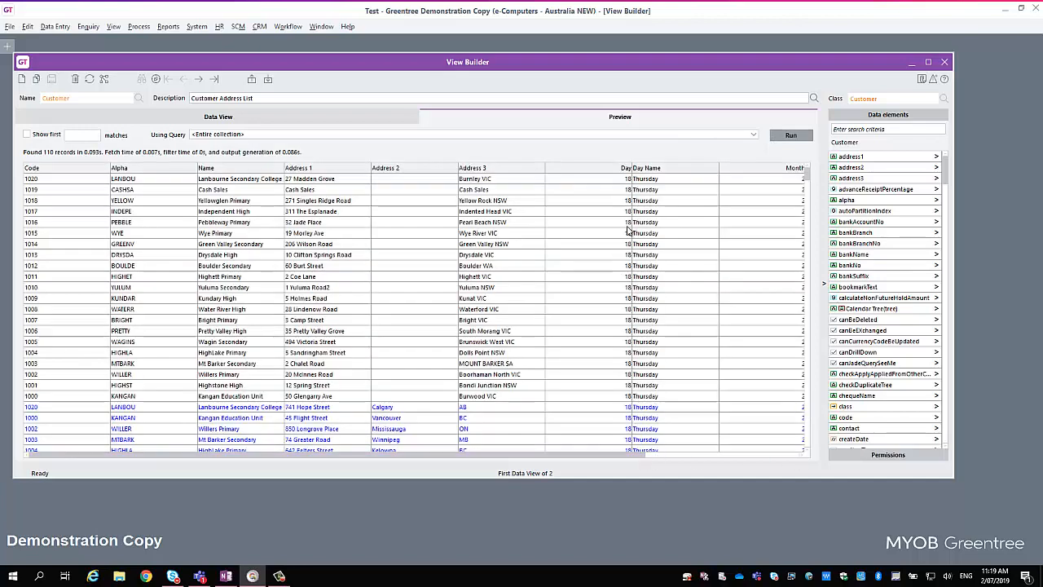
drag(652, 454, 818, 462)
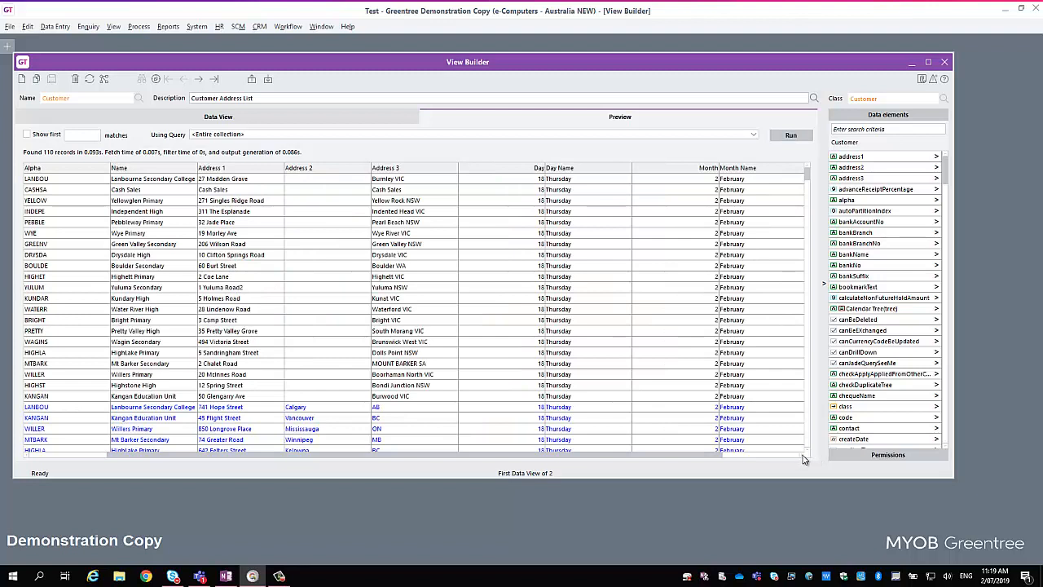
click(802, 458)
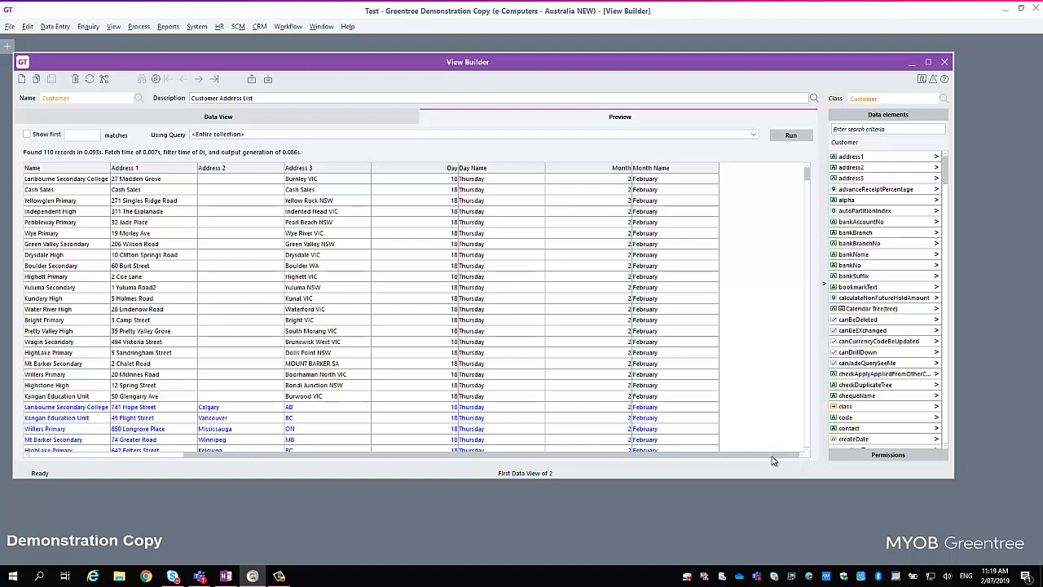
drag(759, 456, 587, 475)
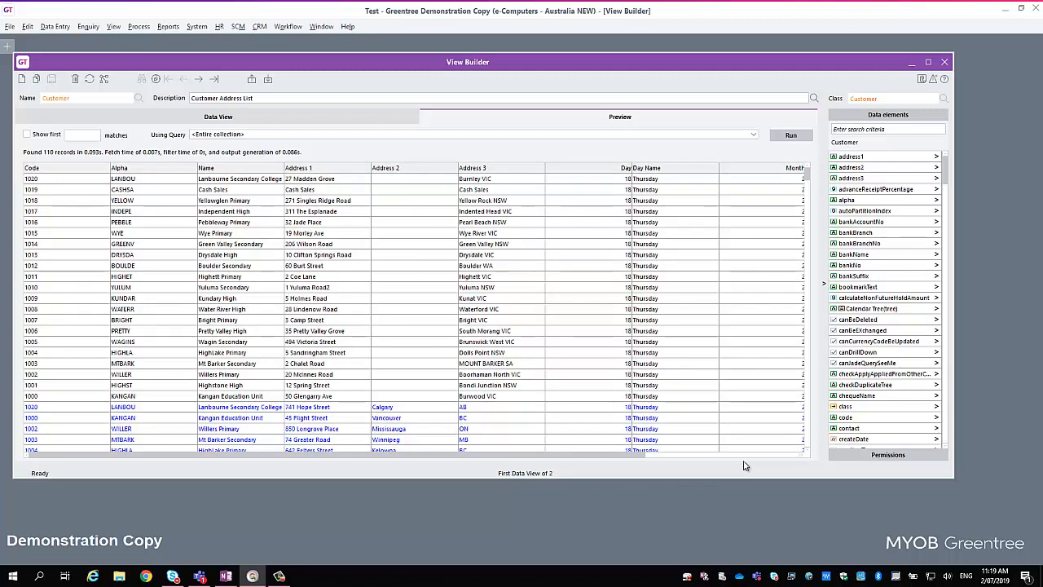
Clear the current data view and its class, open the saved Organisations data view, and clear the form again
click(198, 123)
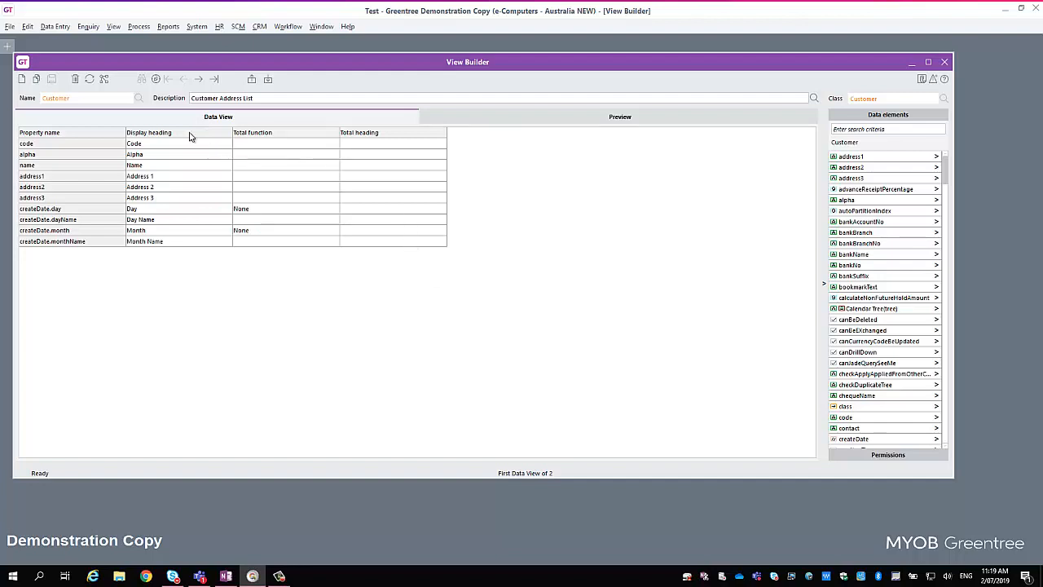
click(22, 79)
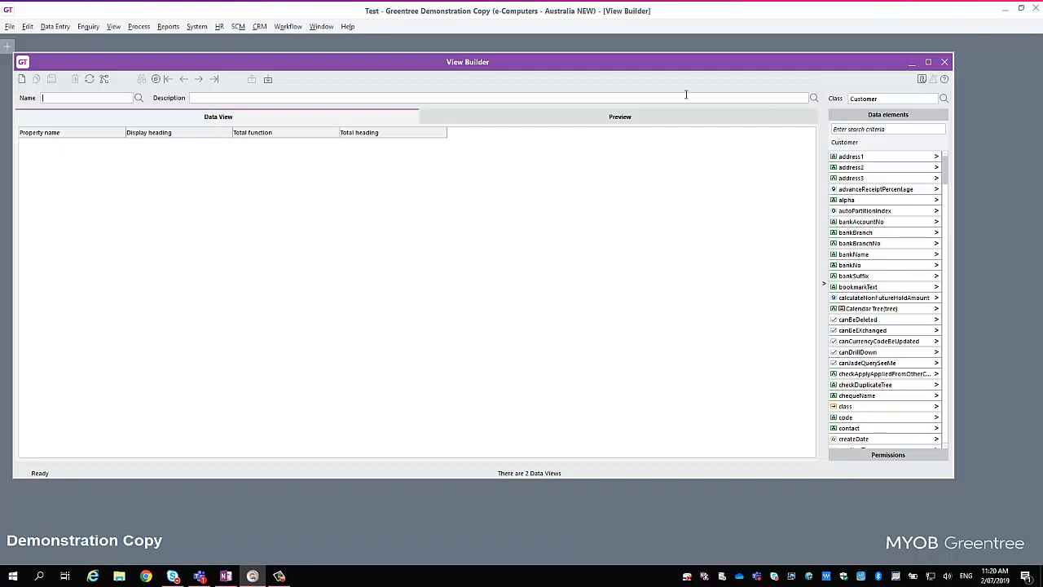
click(22, 79)
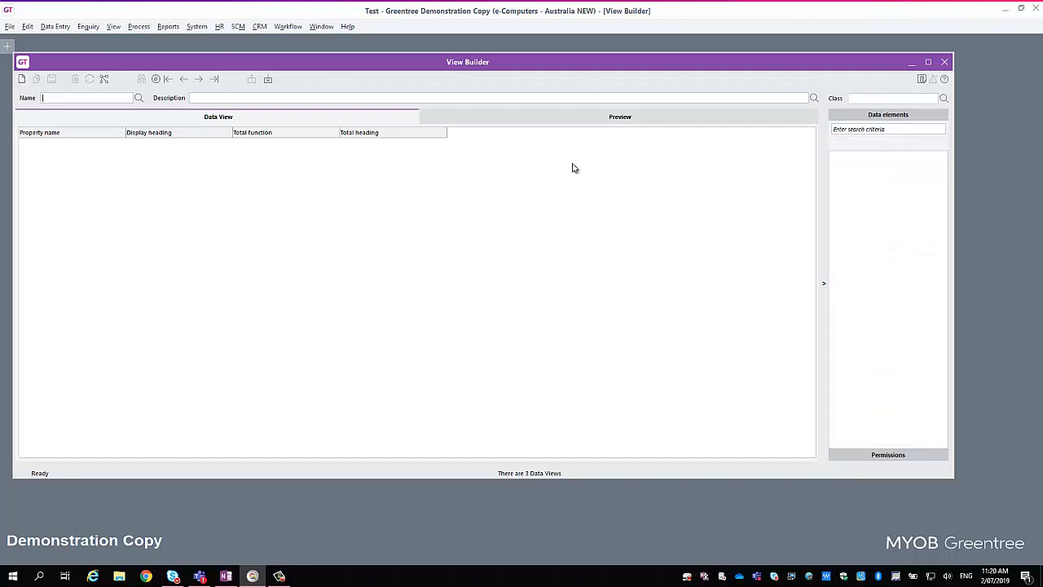
click(140, 99)
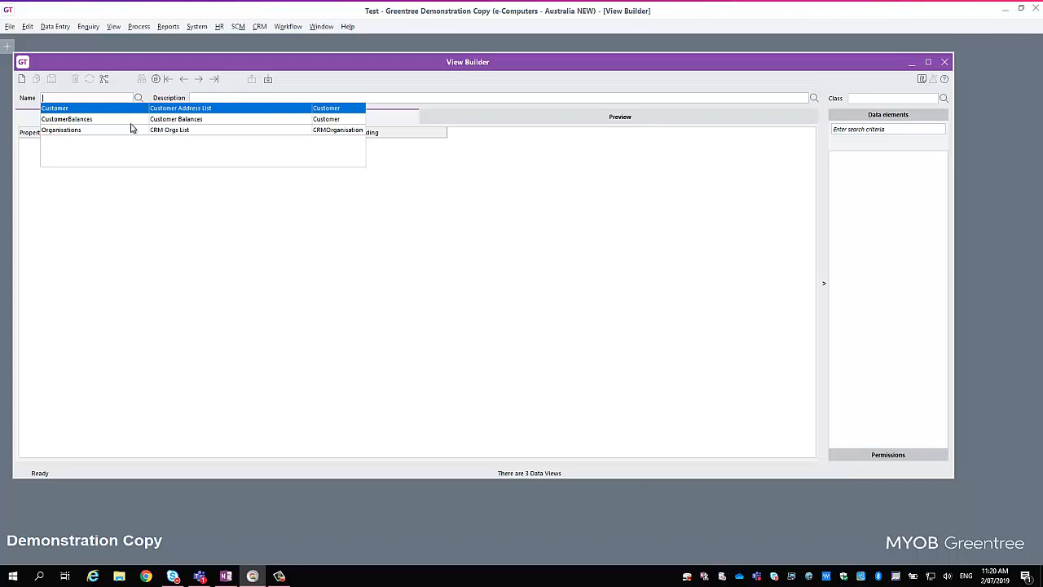
click(80, 132)
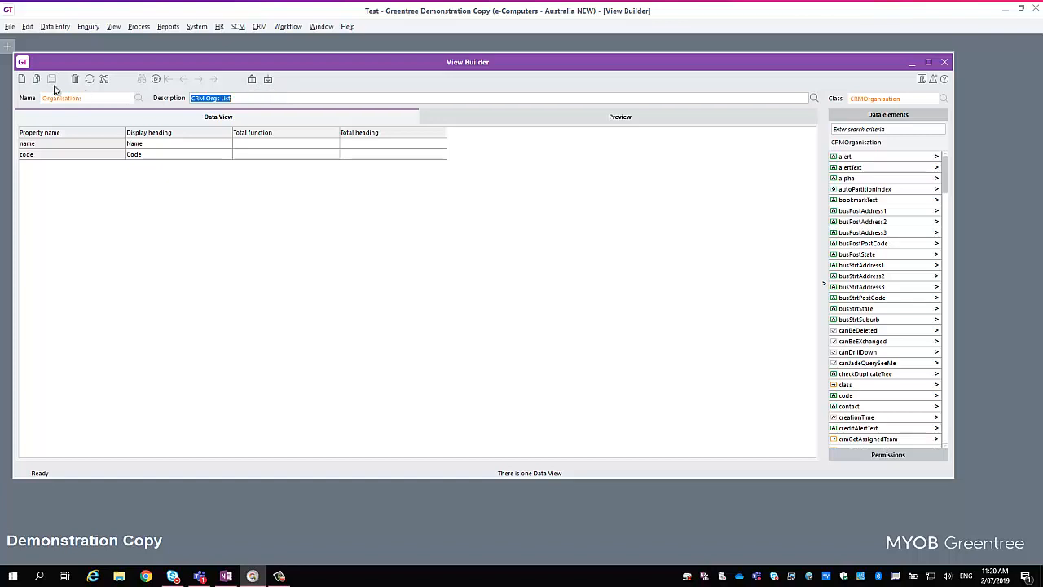
click(22, 79)
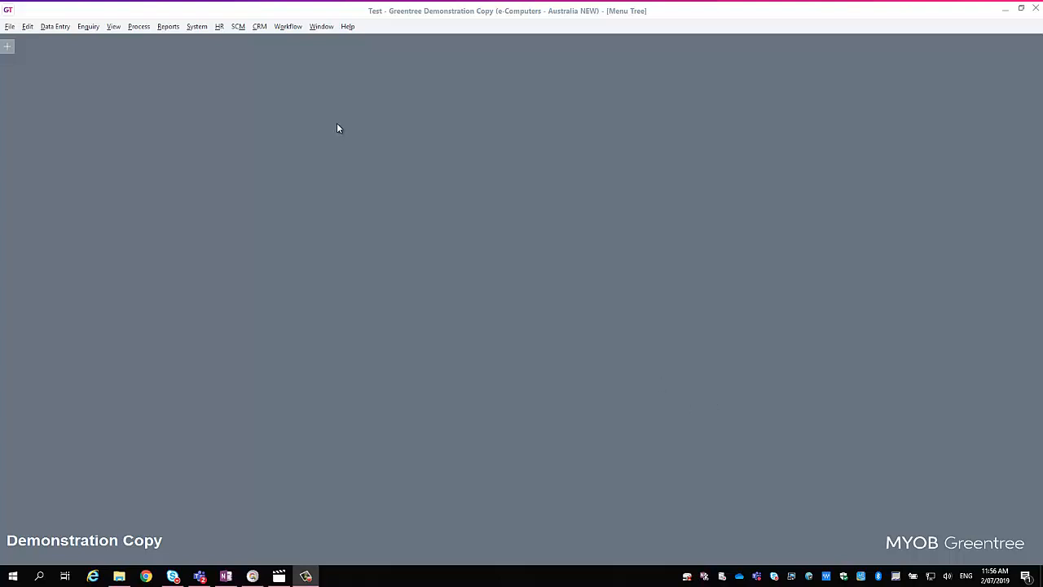
Open the Query Builder from the Query Designer utilities and enlarge its window
click(196, 26)
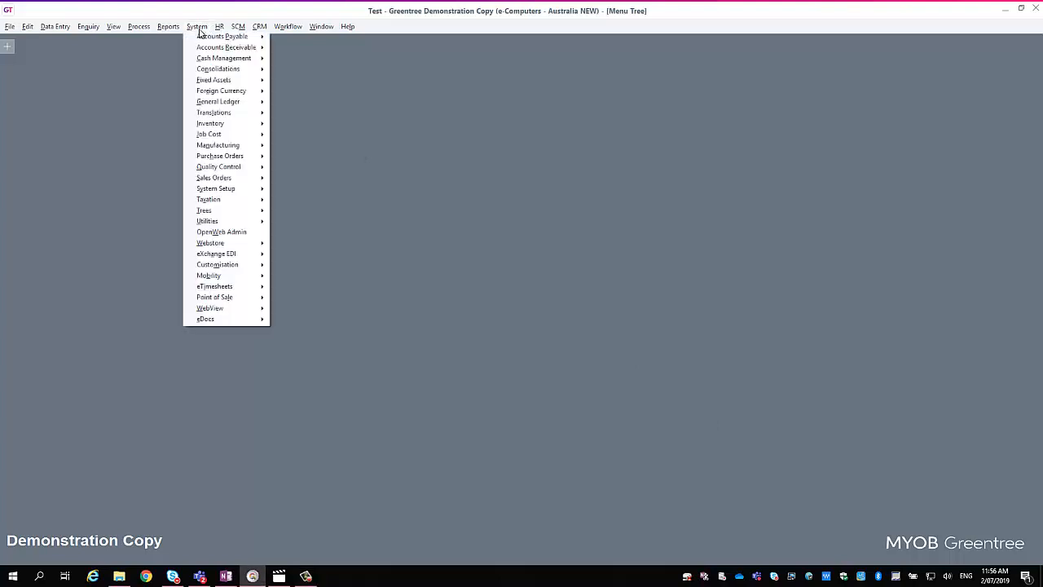
mouse_move(226, 223)
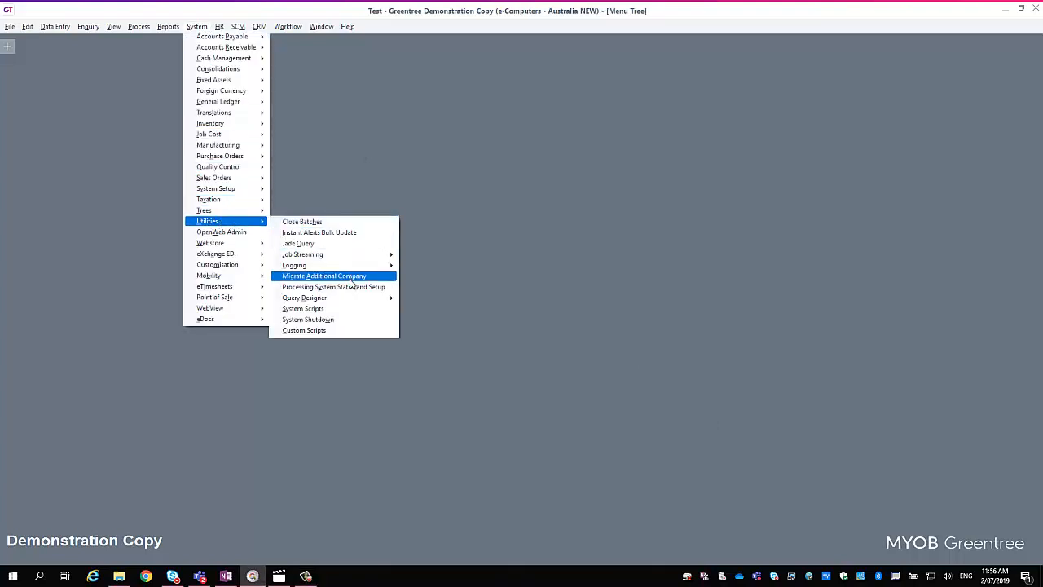
mouse_move(355, 303)
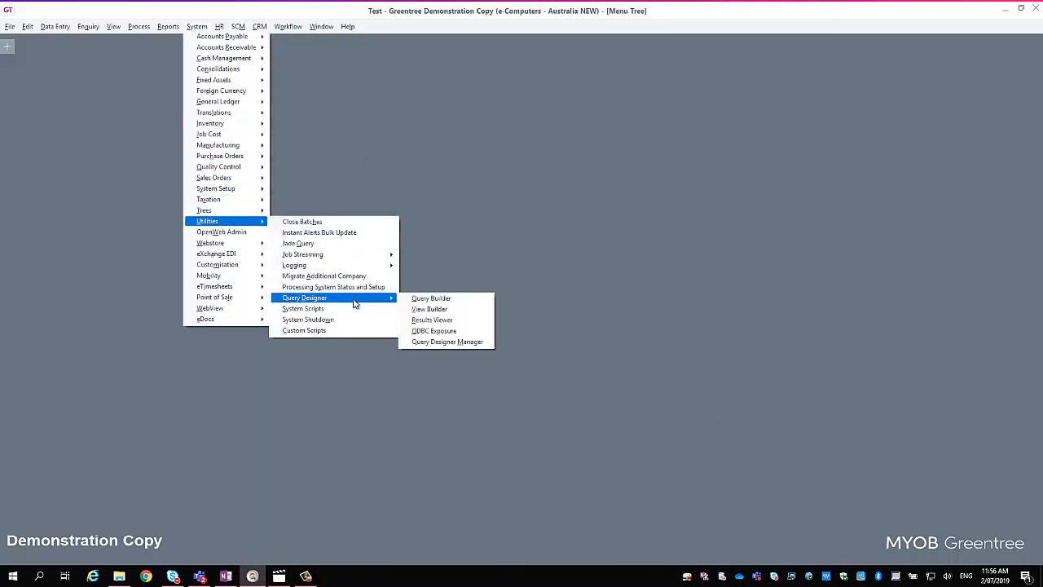
click(432, 298)
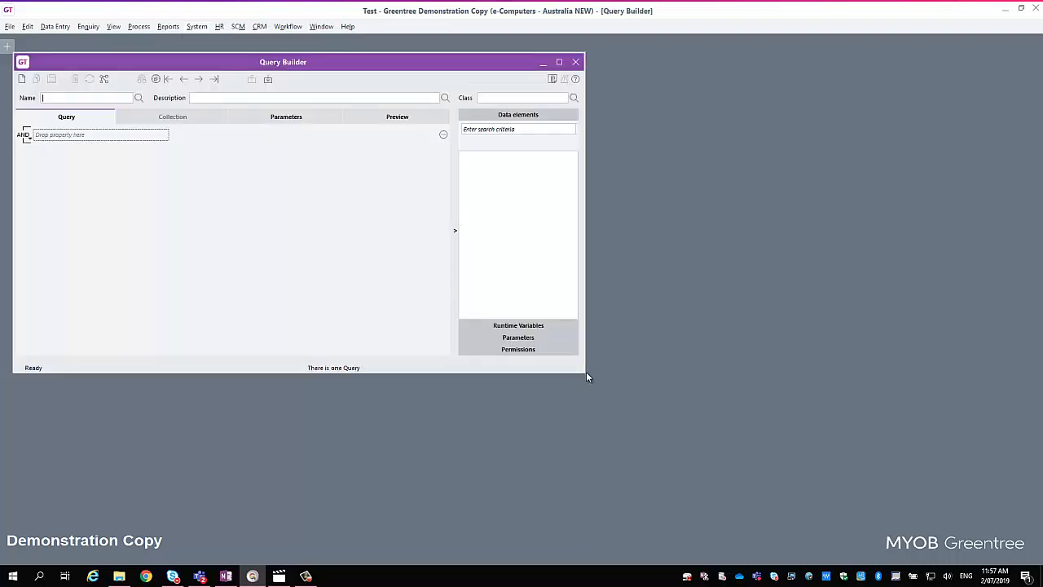
drag(586, 372, 860, 452)
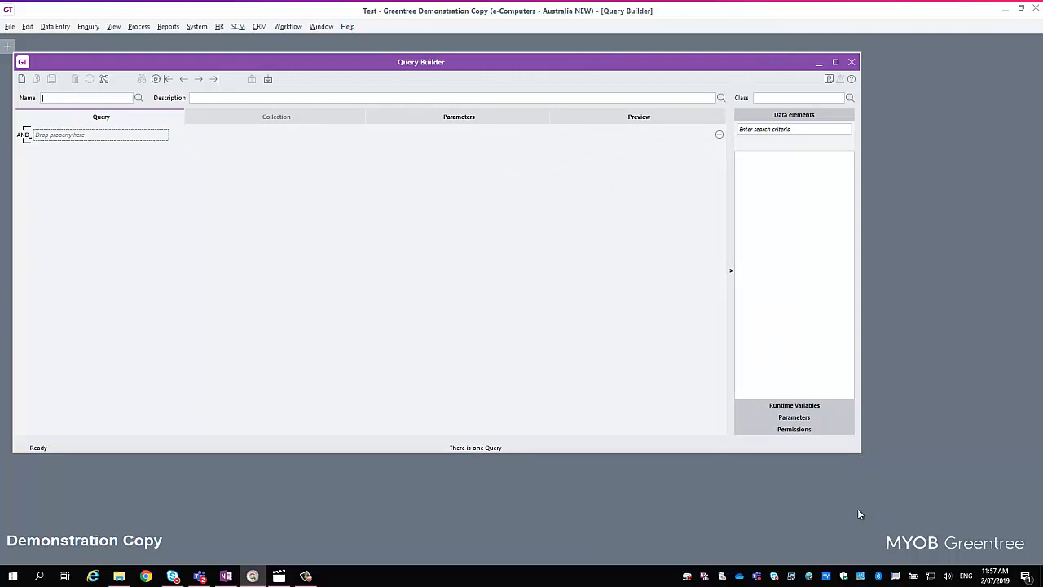
Define a new query named Customer with description "Customer Query Coy1" on the Customer class
text(customer)
key(Tab)
text(Customer)
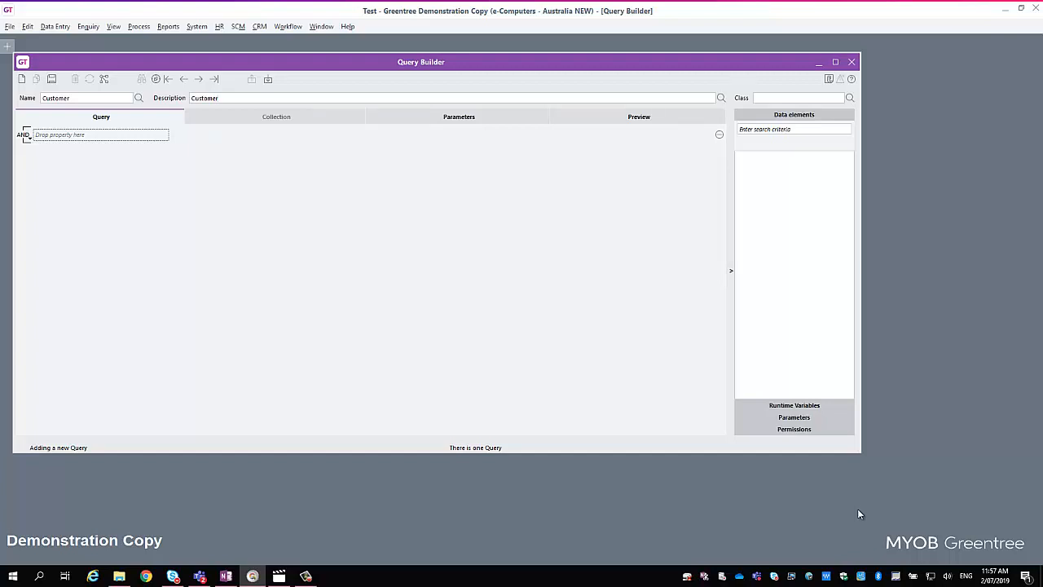
text( Query)
text( Cop)
click(848, 98)
text(Customer)
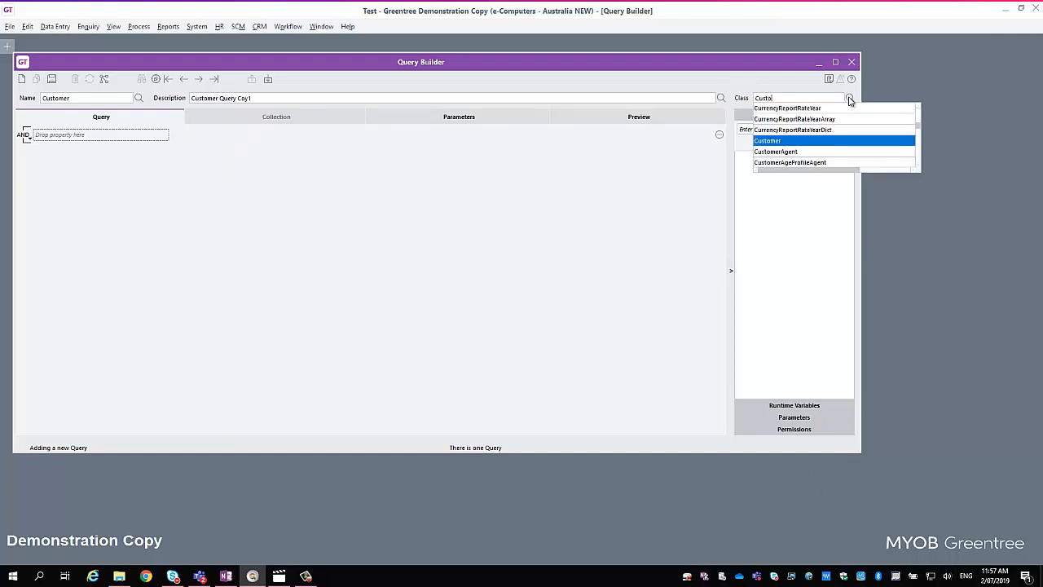
click(807, 141)
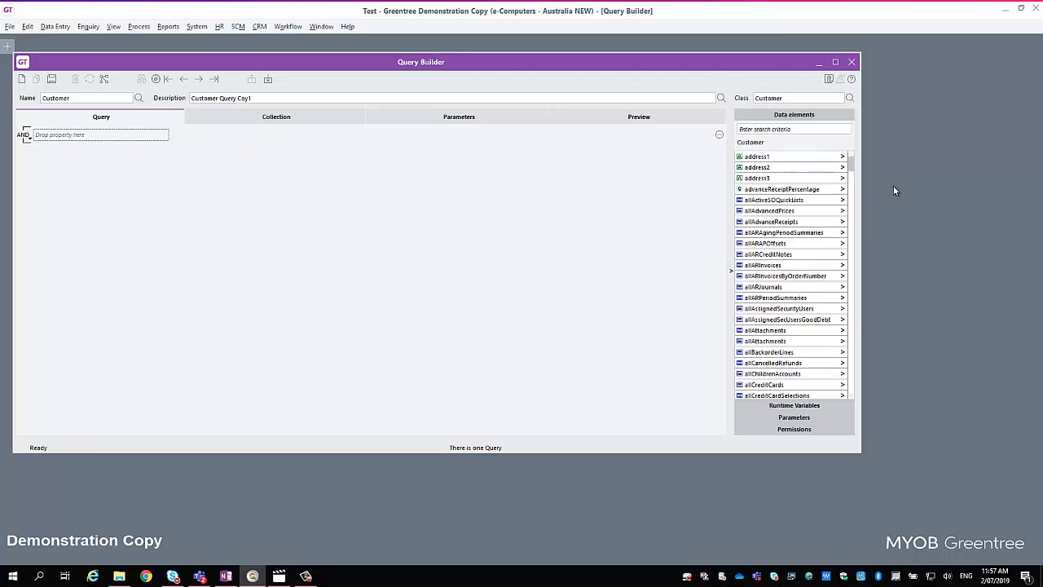
Choose "Customer - Customer Master File" as the query's preview view and save the query
click(642, 120)
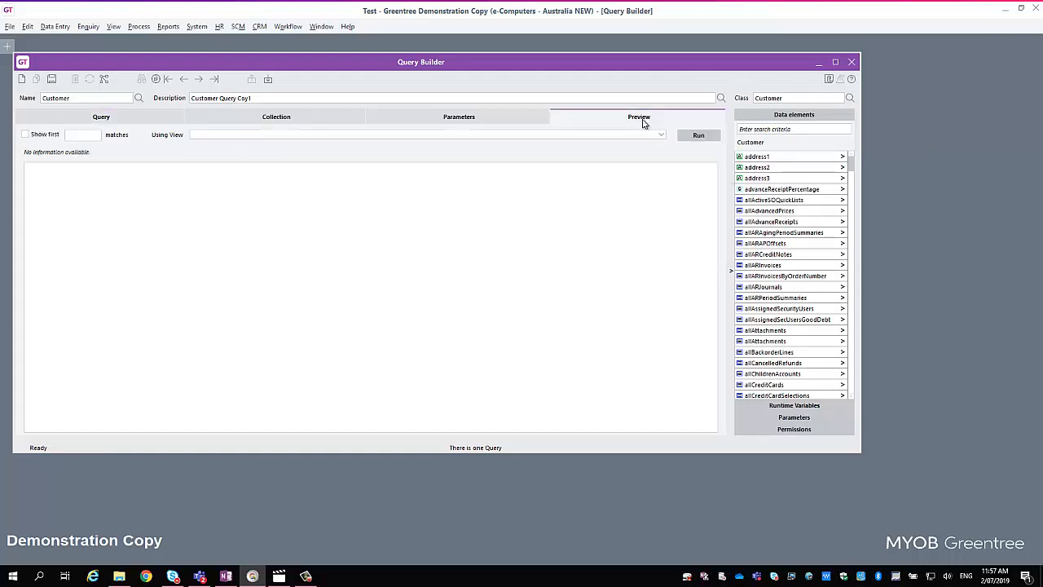
click(660, 135)
click(258, 145)
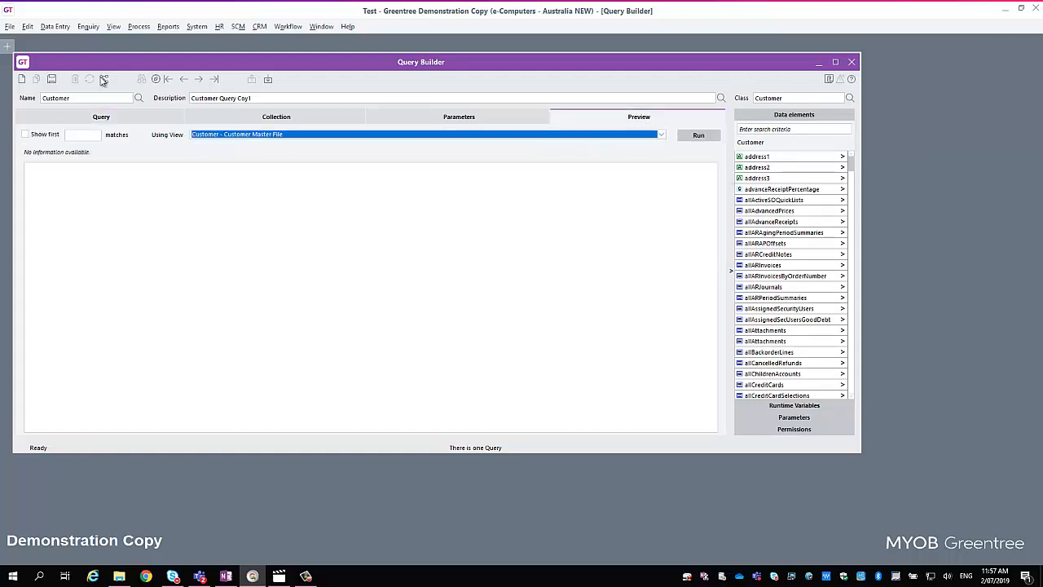
click(51, 80)
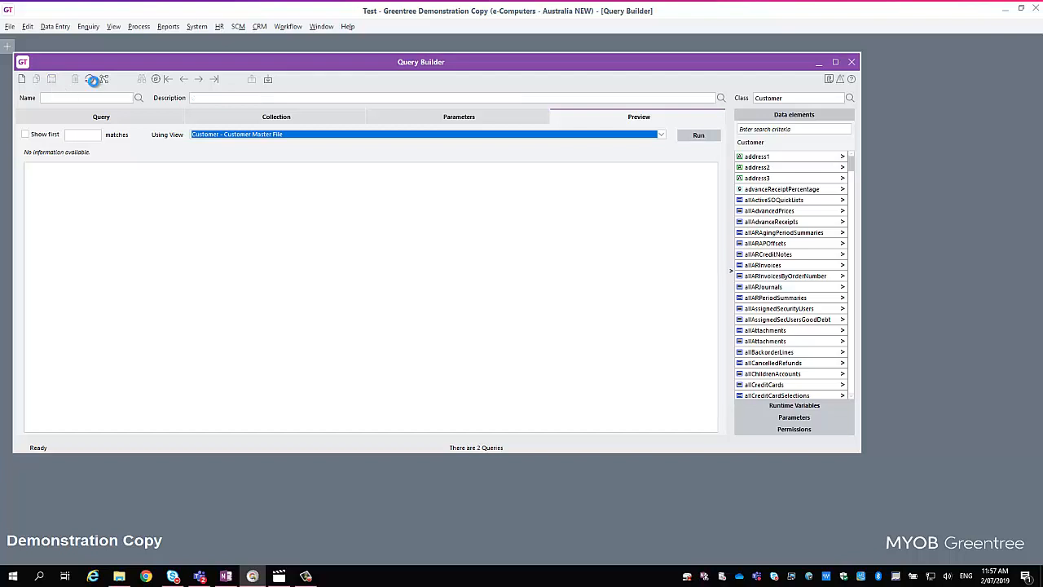
Run the preview of the saved Customer query and look through the customer rows and their company codes
click(704, 141)
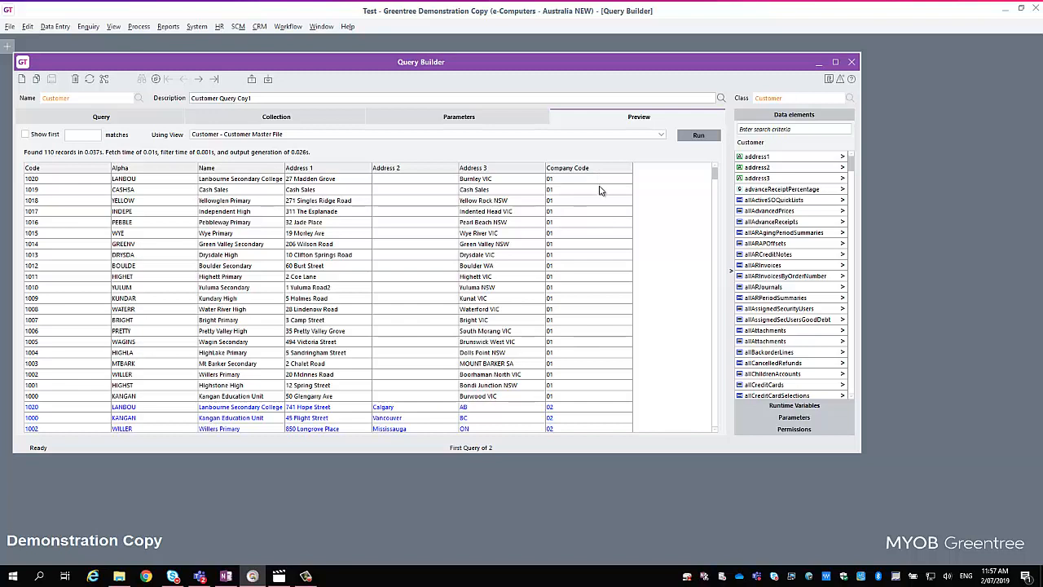
scroll(675, 262, down, 1)
scroll(674, 263, down, 2)
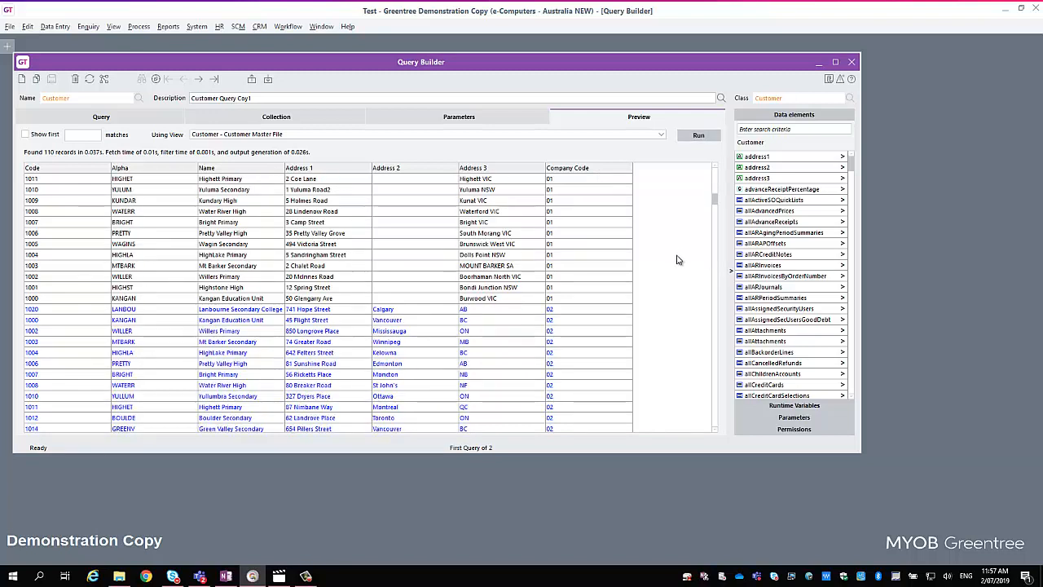
Examine the remaining preview rows of the other companies through to the end of the list and return to the first customers
scroll(677, 261, down, 20)
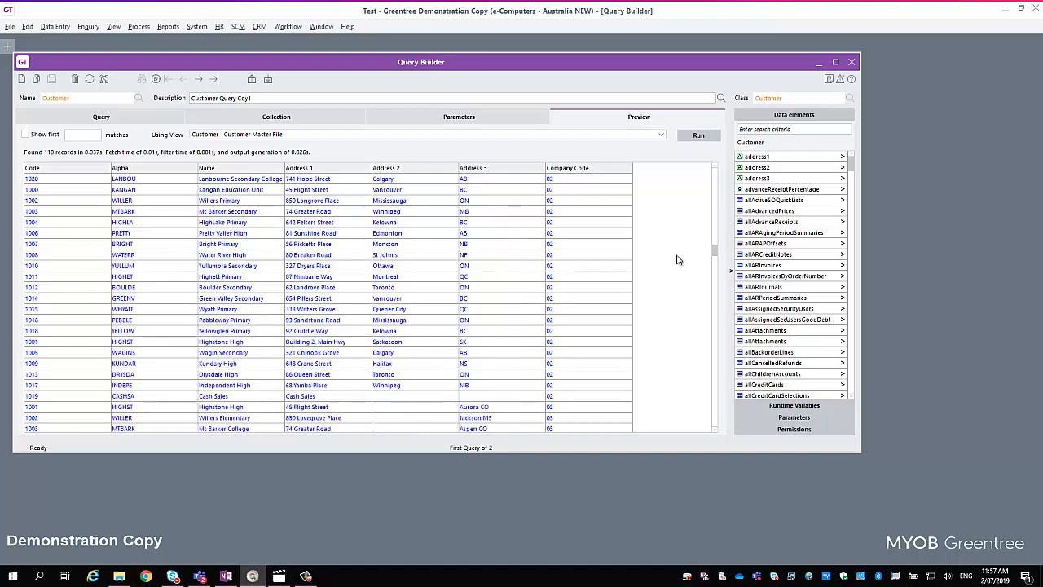
scroll(678, 266, up, 12)
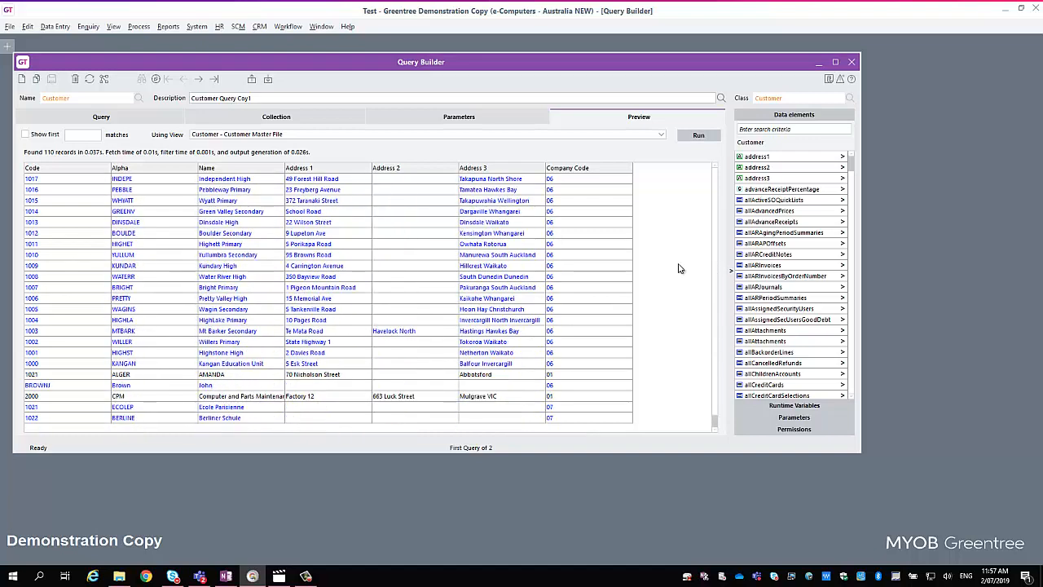
scroll(682, 266, up, 15)
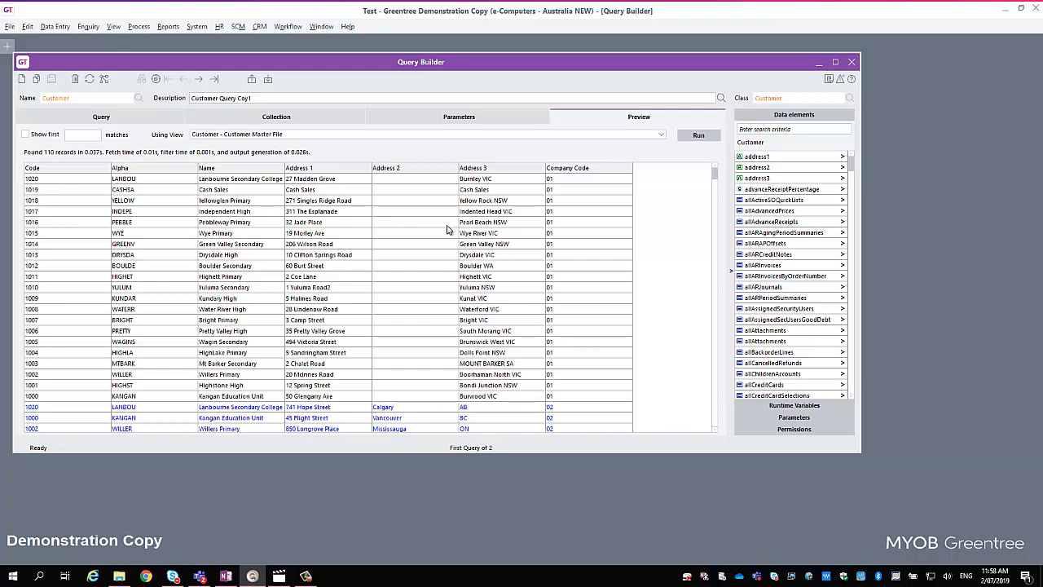
Find the myCompany property under myARControl and add it as the property of the Customer query's first condition
click(142, 120)
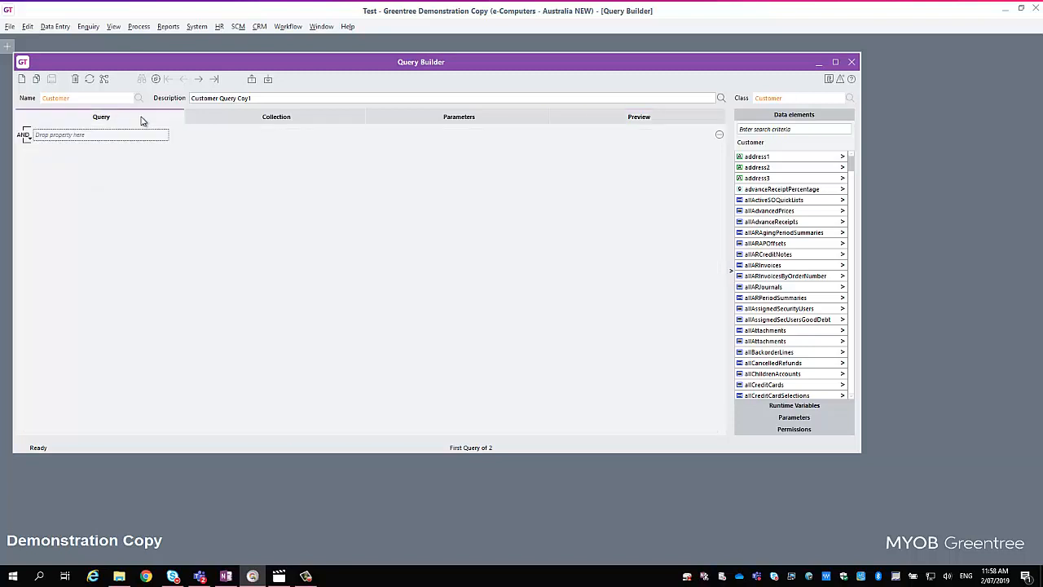
click(766, 130)
text(ar)
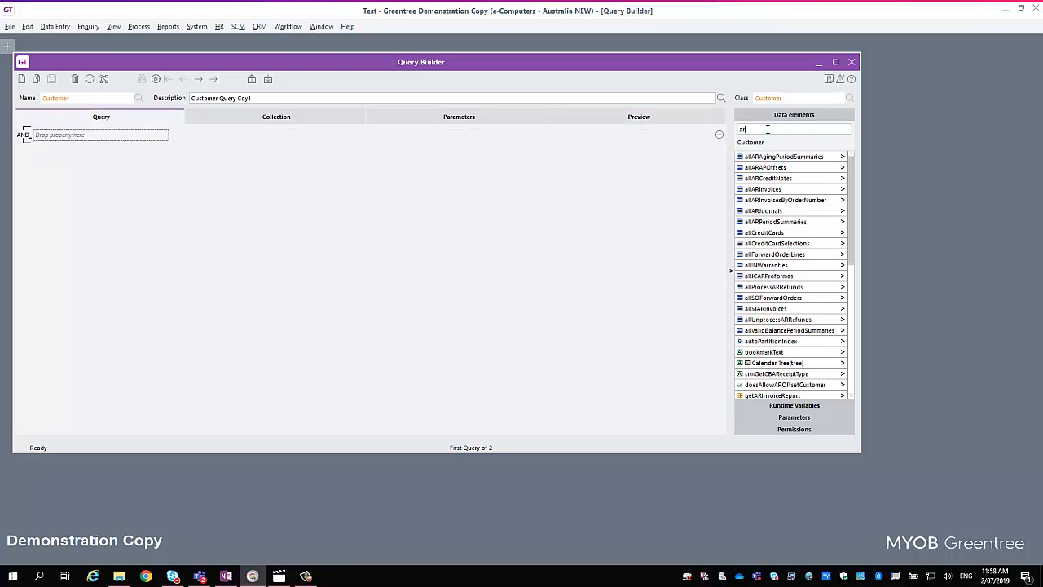
text(c)
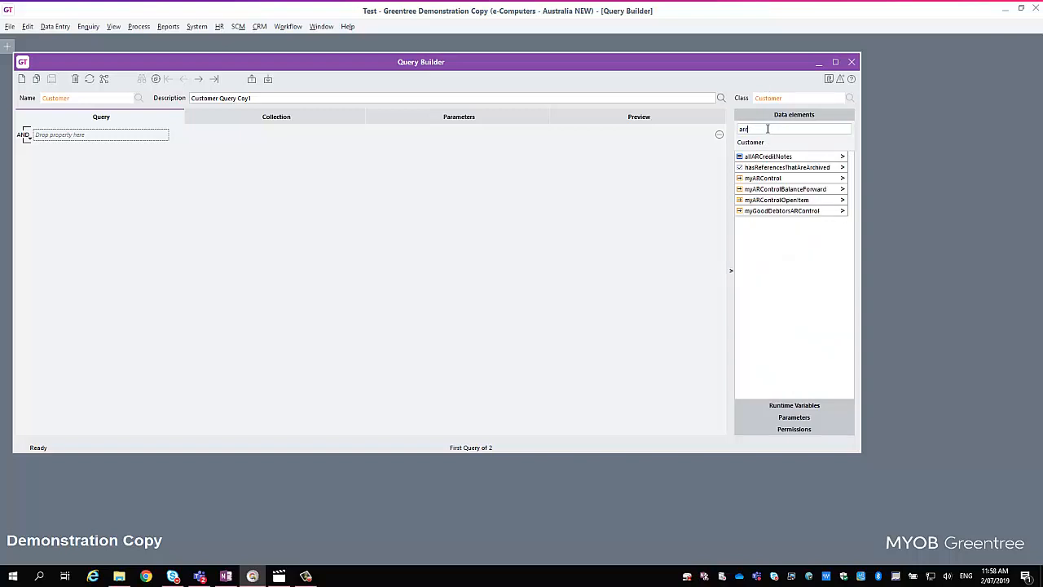
click(843, 177)
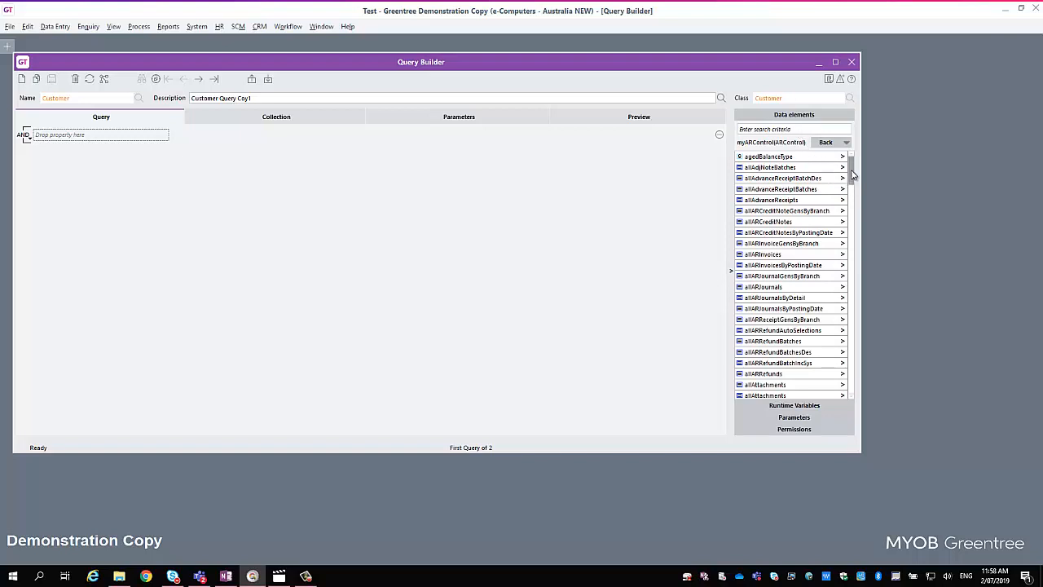
drag(852, 174, 852, 209)
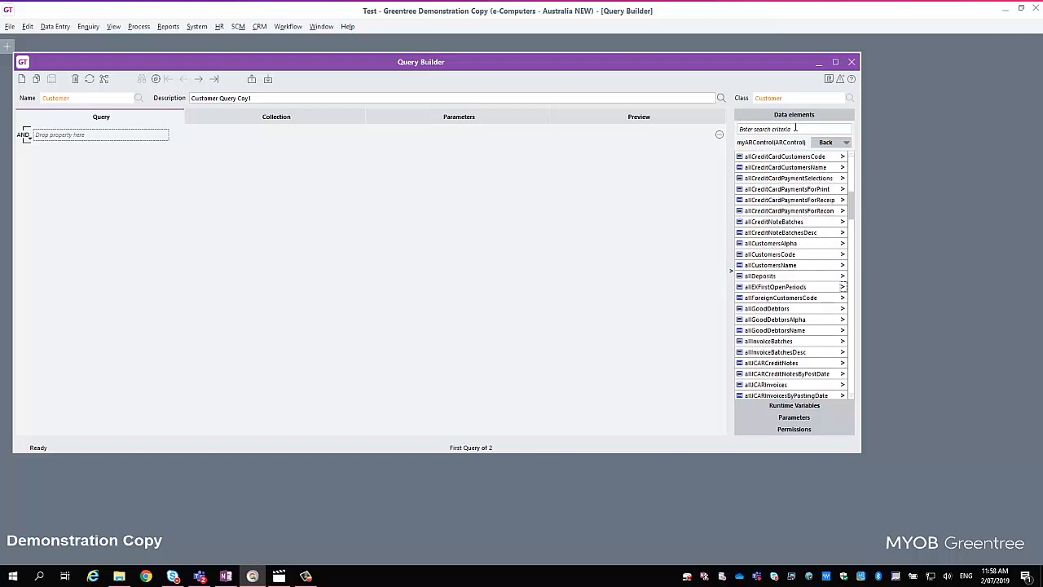
click(795, 128)
text(com)
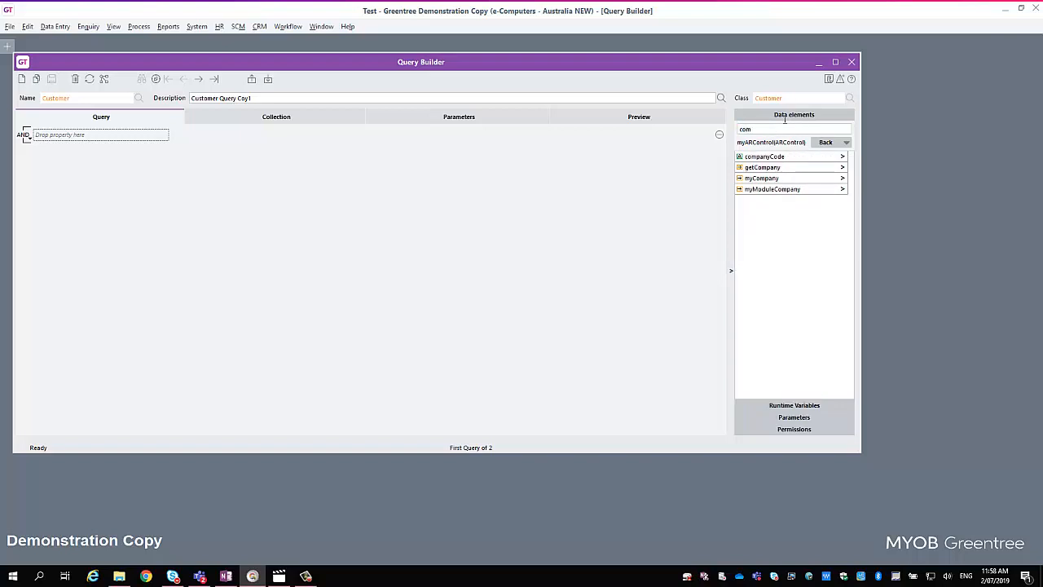
click(766, 179)
drag(766, 179, 82, 134)
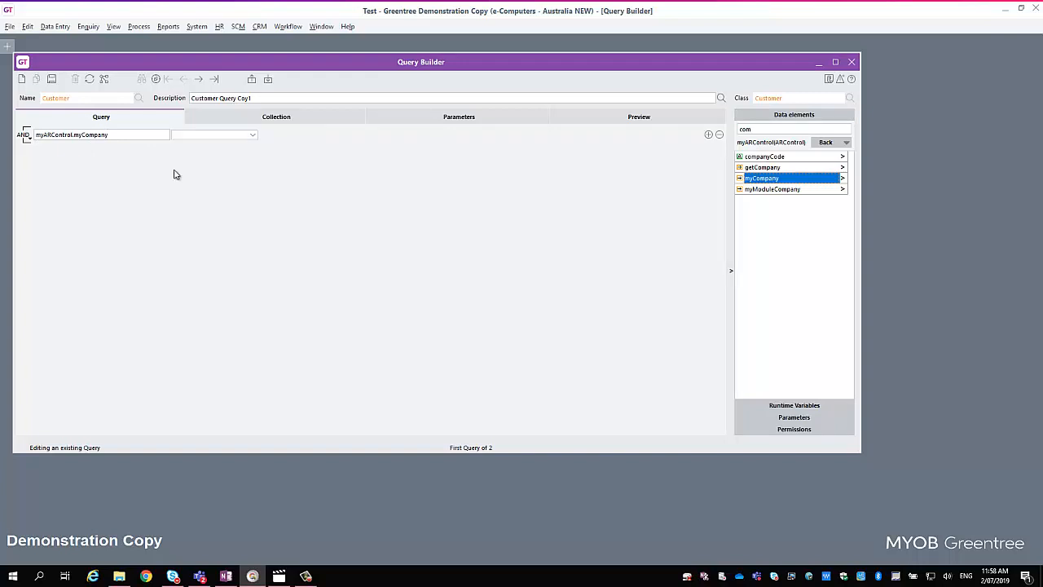
Set the myARControl.myCompany condition to "Is equal to" the runtime variable Current Company and save the query
click(252, 135)
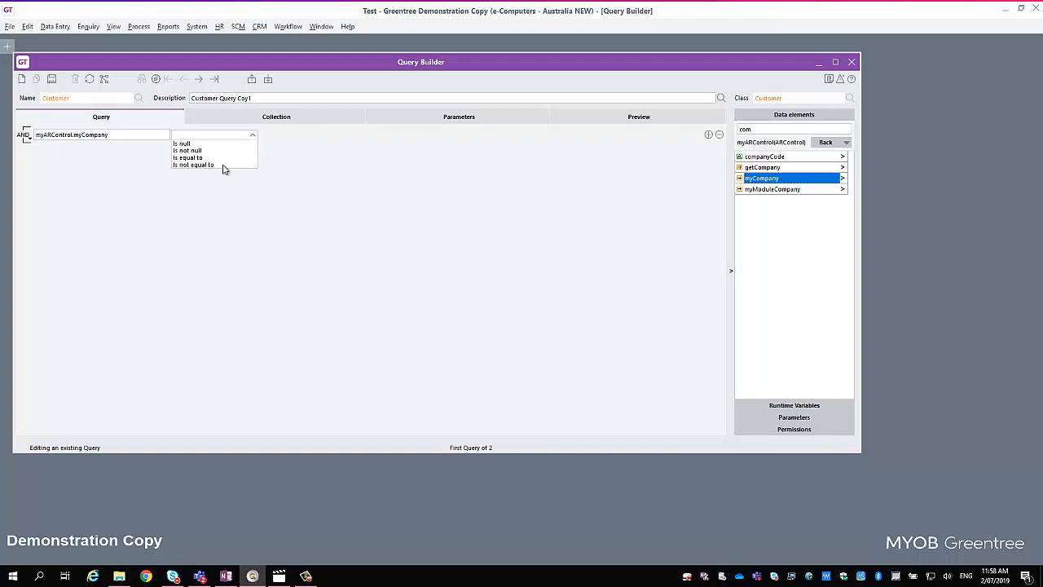
click(190, 158)
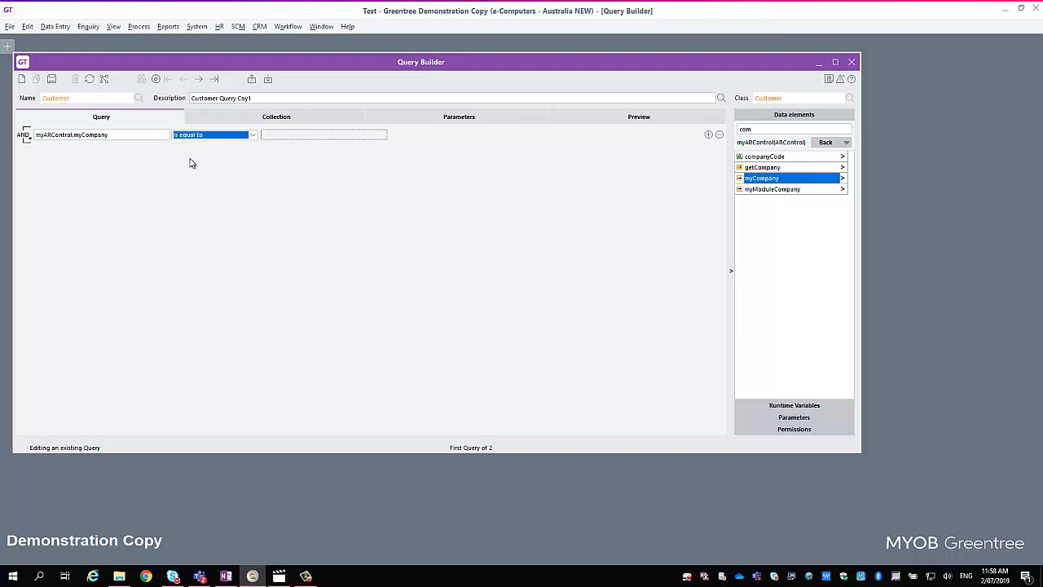
click(805, 406)
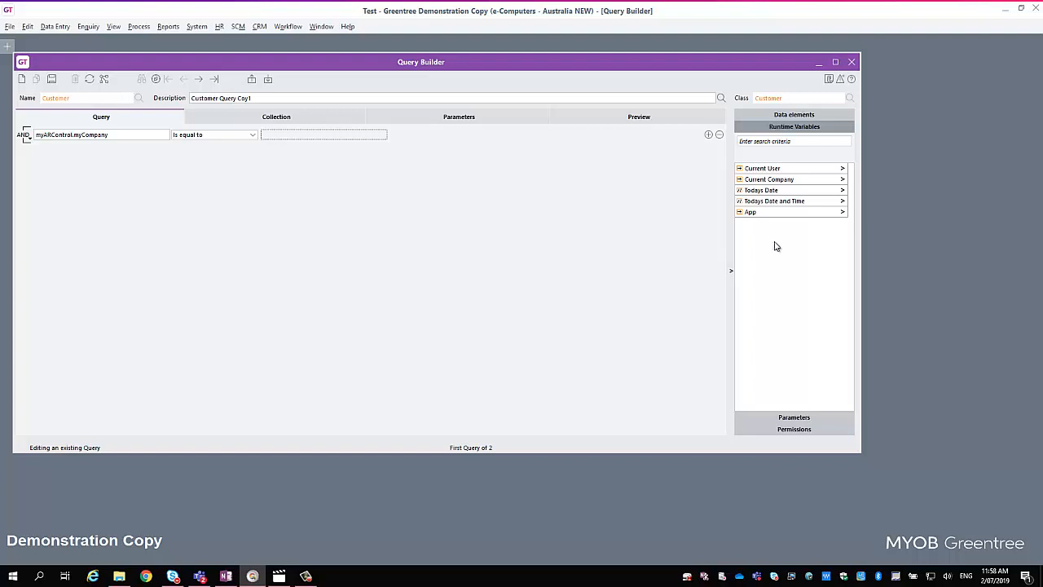
drag(778, 180, 317, 135)
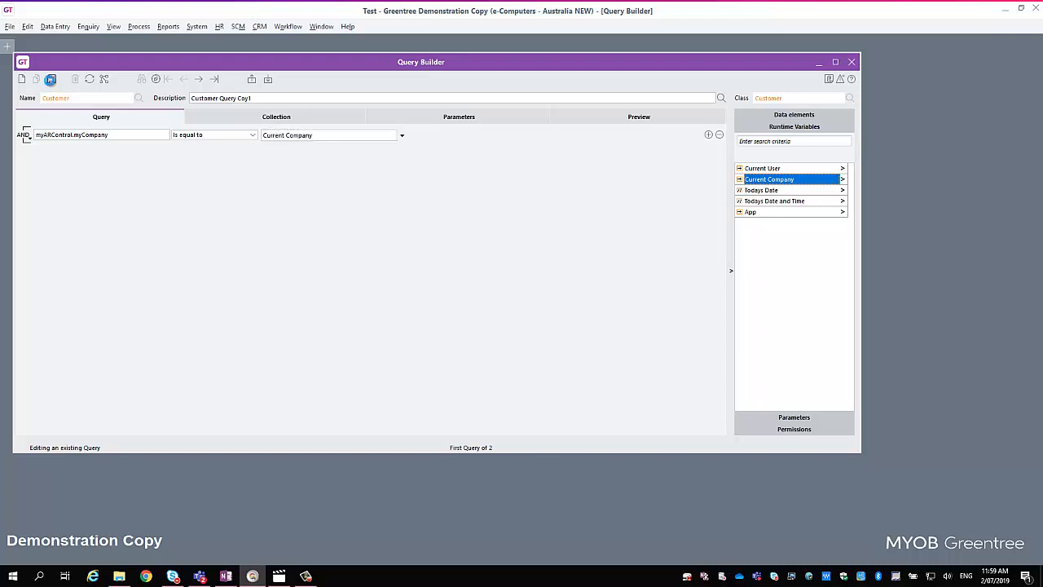
click(50, 79)
Run the preview of the company-filtered query using the "Customer - Customer Master File" view
click(627, 118)
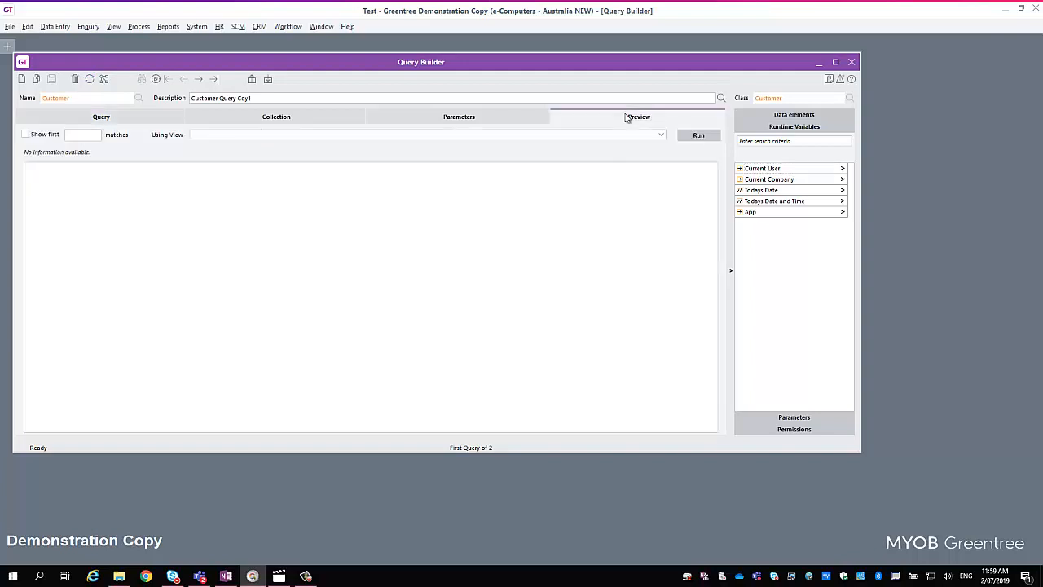
click(661, 135)
click(658, 143)
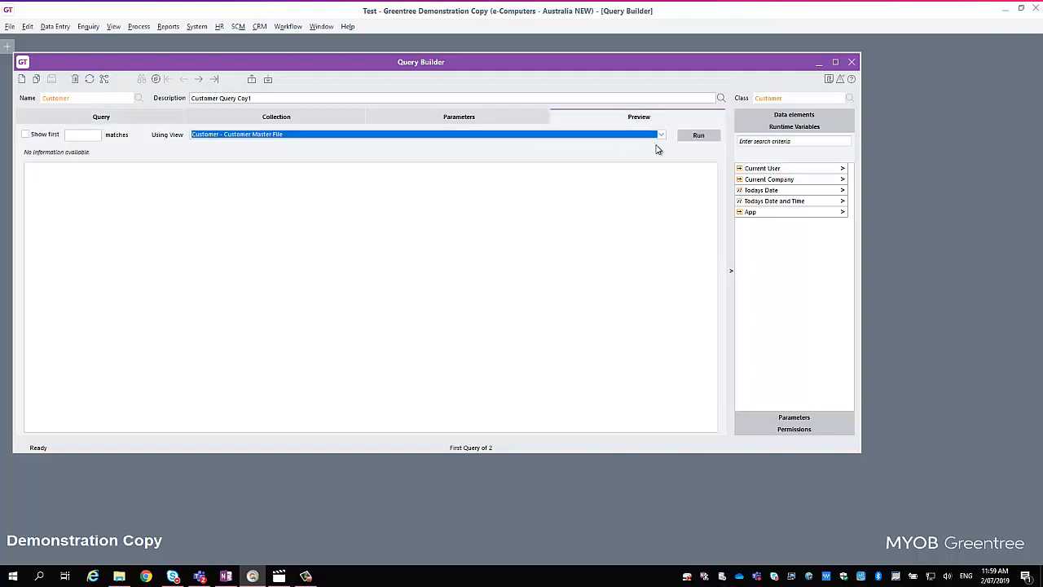
click(702, 137)
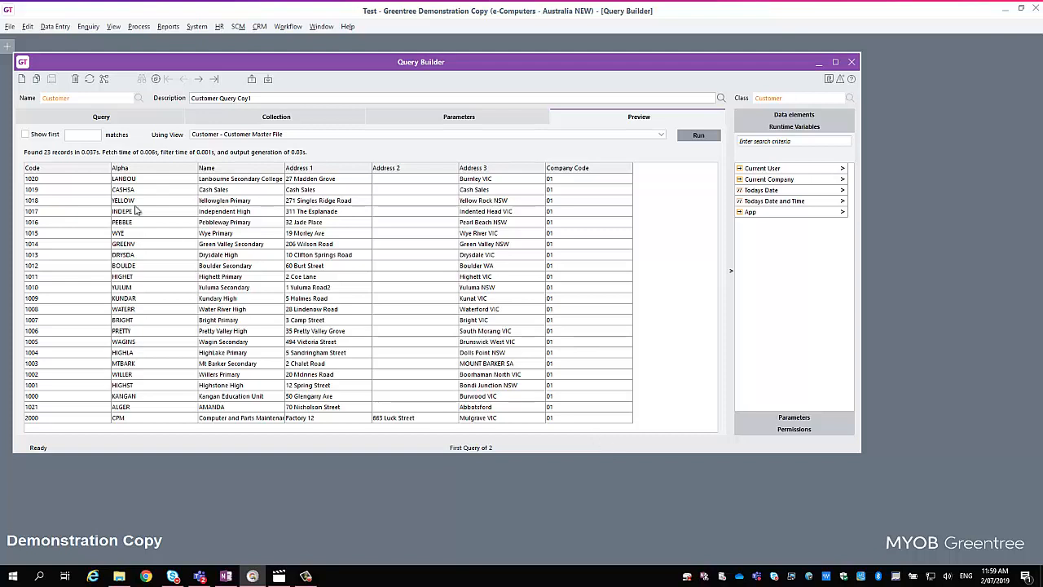
Remove the current-company condition from the Customer query, save the query and reload it
click(114, 118)
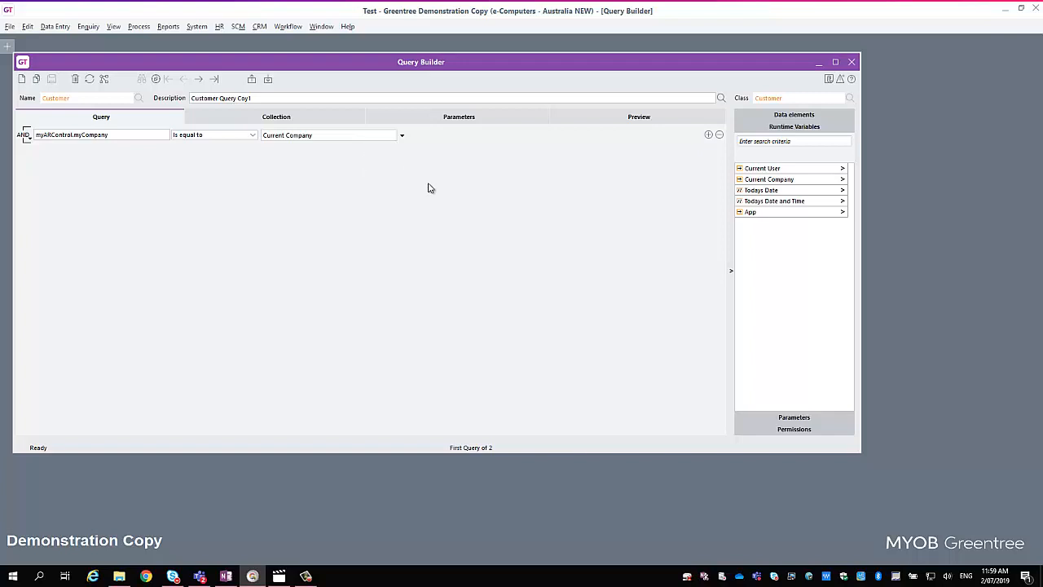
click(718, 135)
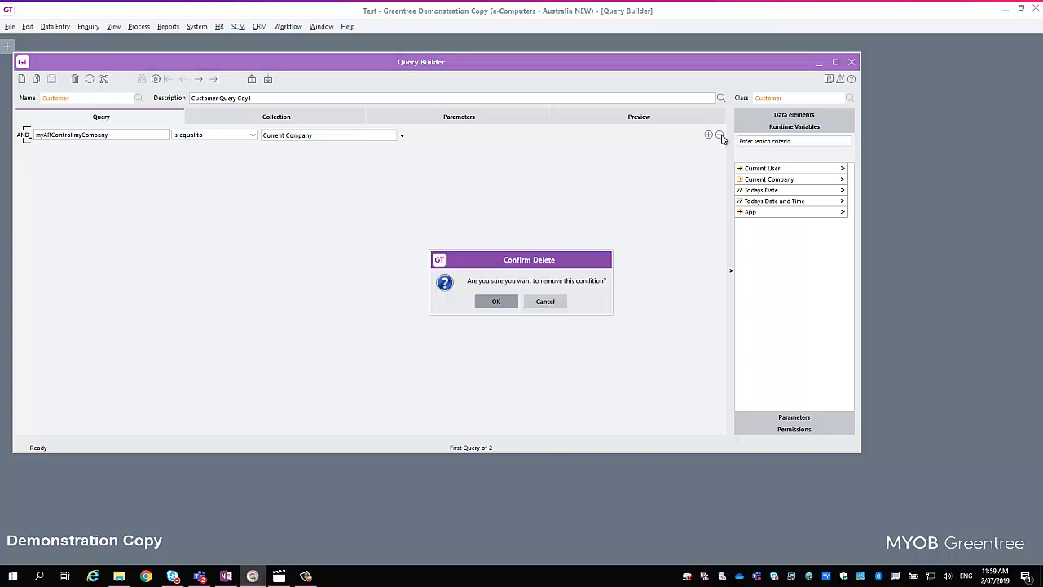
click(499, 303)
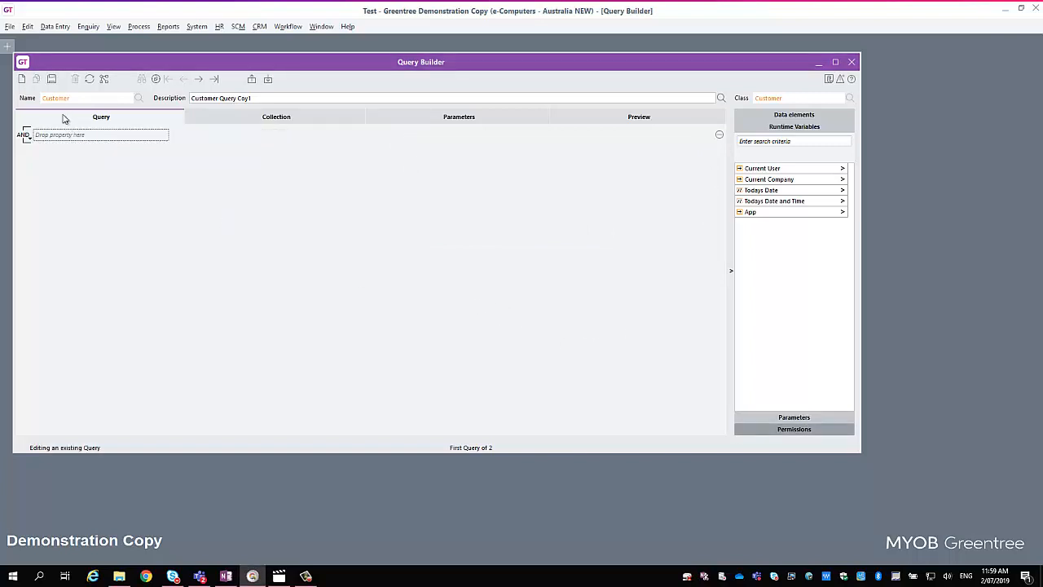
click(51, 79)
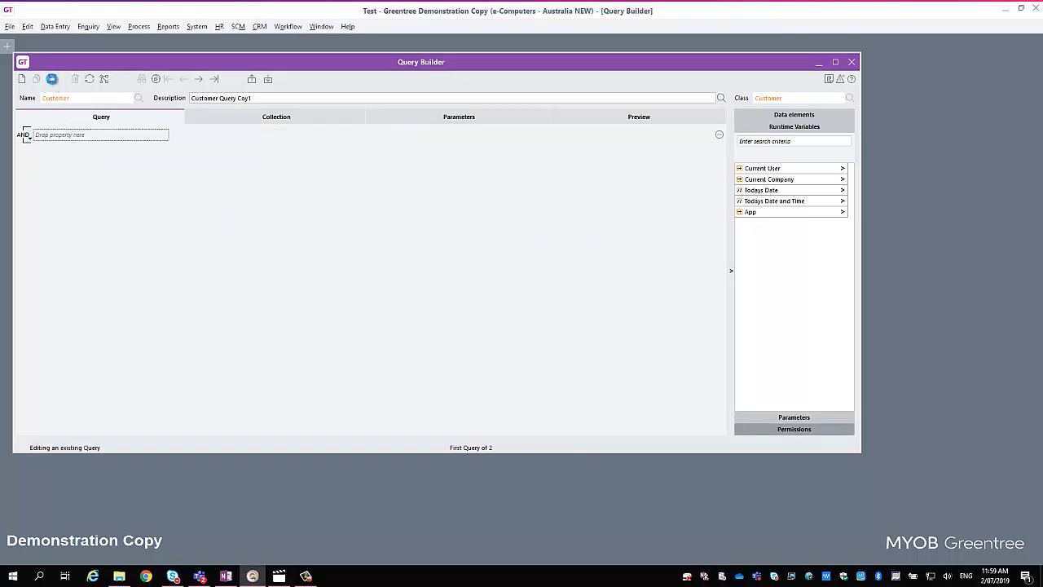
click(139, 98)
click(64, 109)
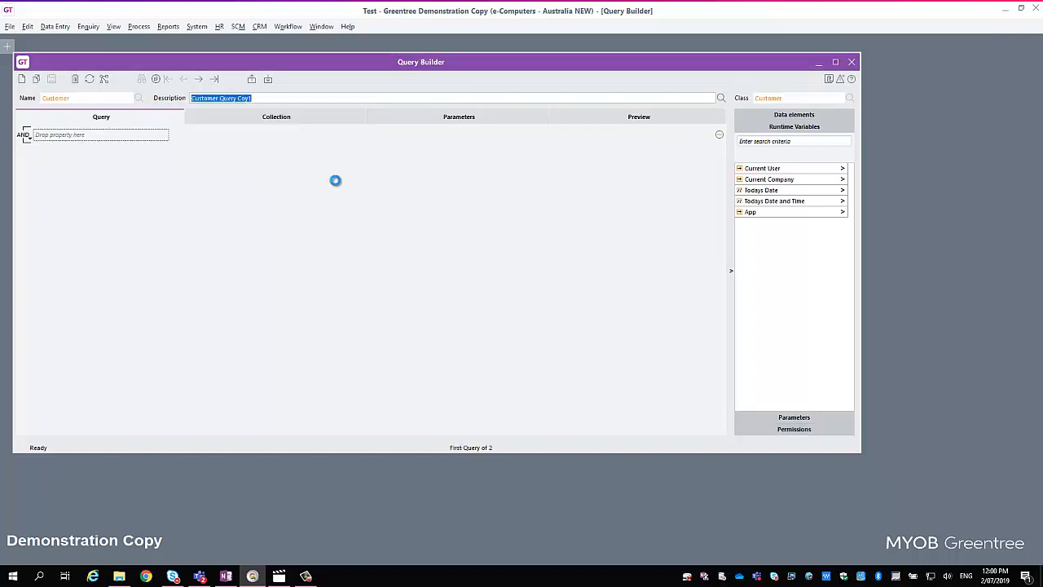
Search the Customer data elements for "tree" and add Region-AUS(tree) as the query's condition property
click(793, 115)
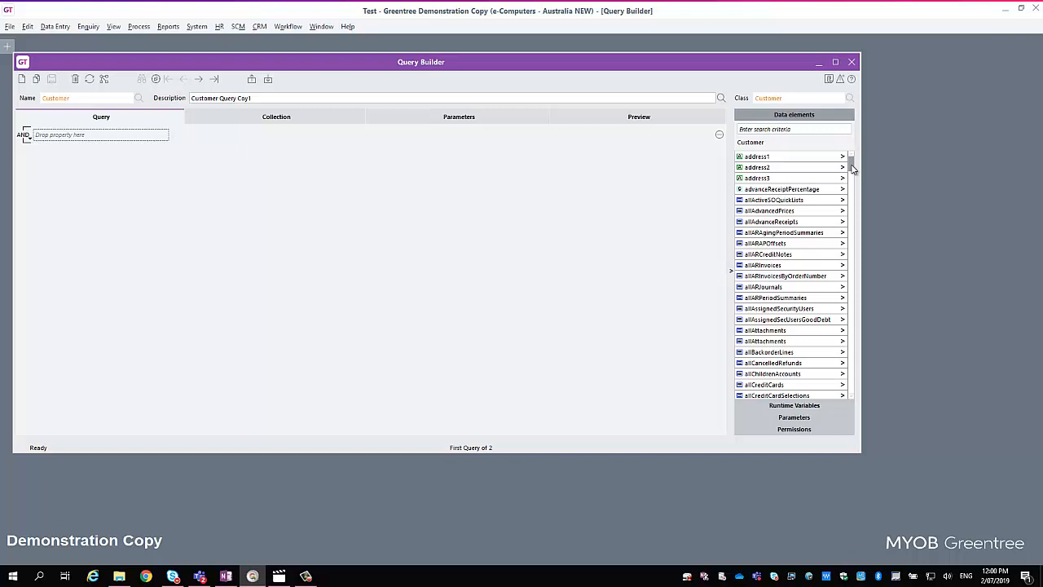
click(818, 127)
text(tree)
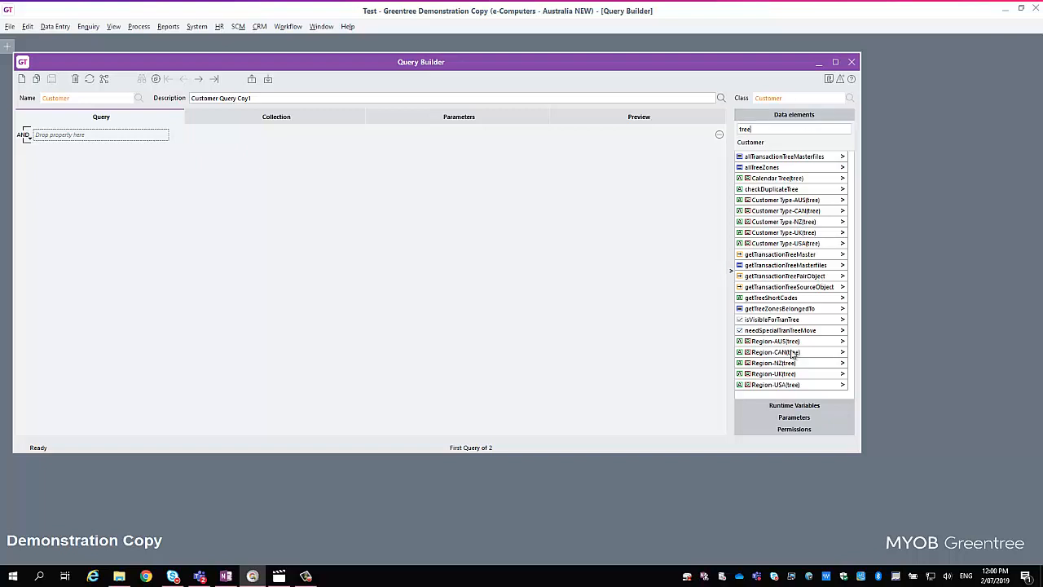
drag(792, 346, 111, 150)
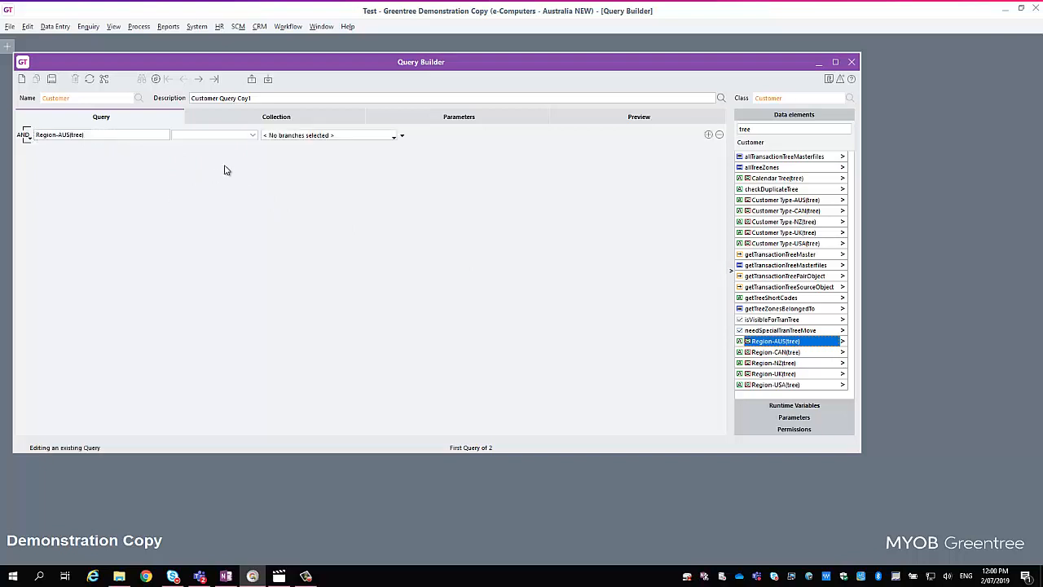
Set the Region-AUS condition to "Is in one or more branches" with Victoria and the whole Export/Import branch selected
click(252, 136)
click(222, 144)
click(396, 138)
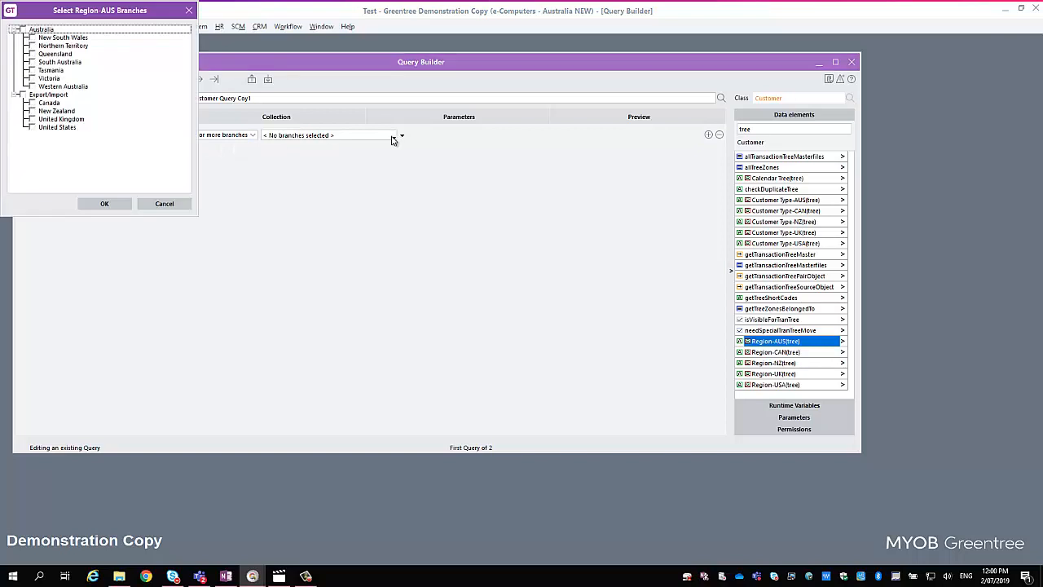
click(49, 79)
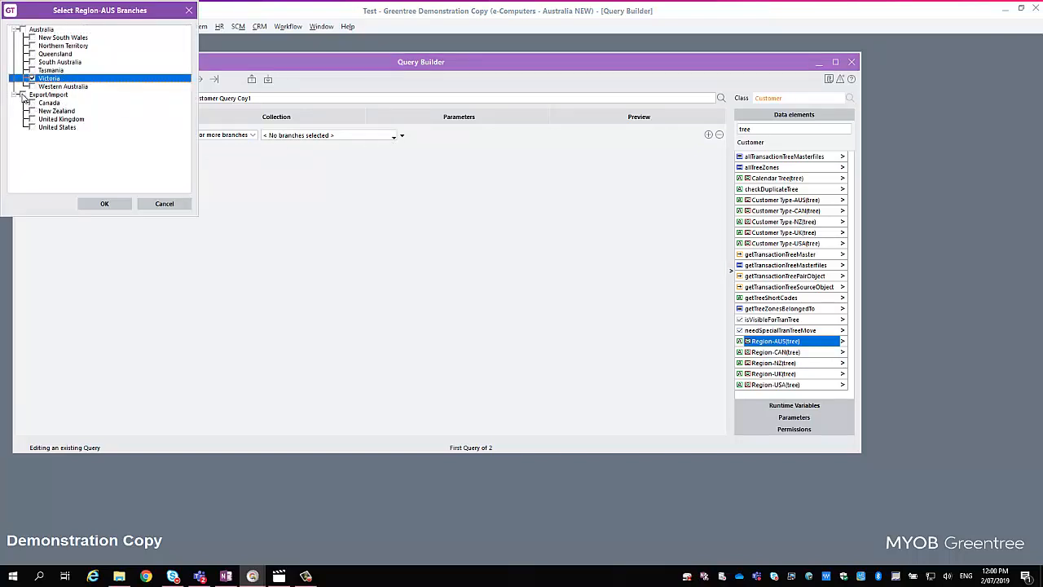
click(23, 94)
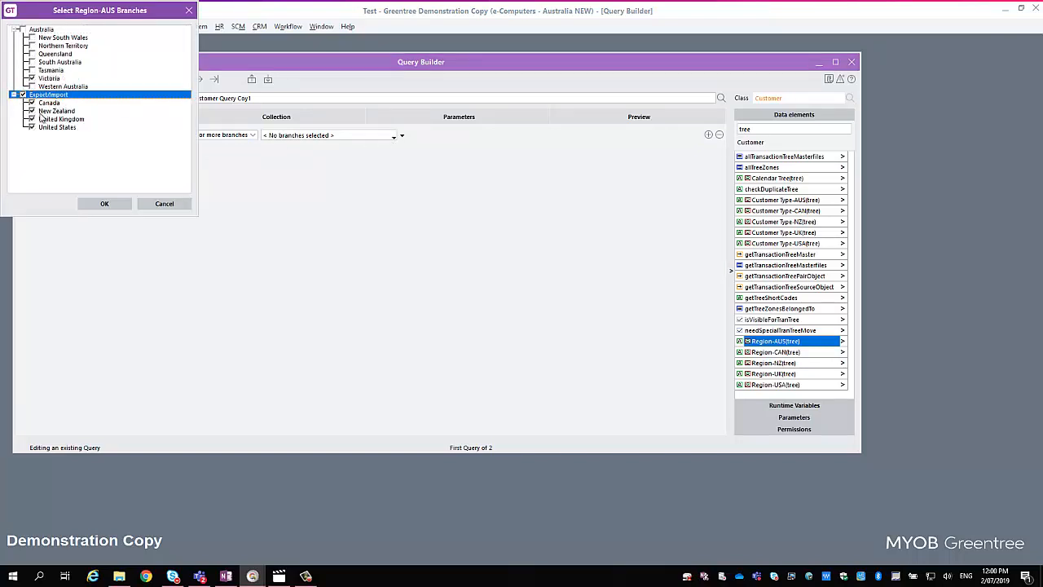
click(105, 204)
Save the query with its region condition, reload it and run its preview using the "Customer - Customer Master File" view
click(648, 122)
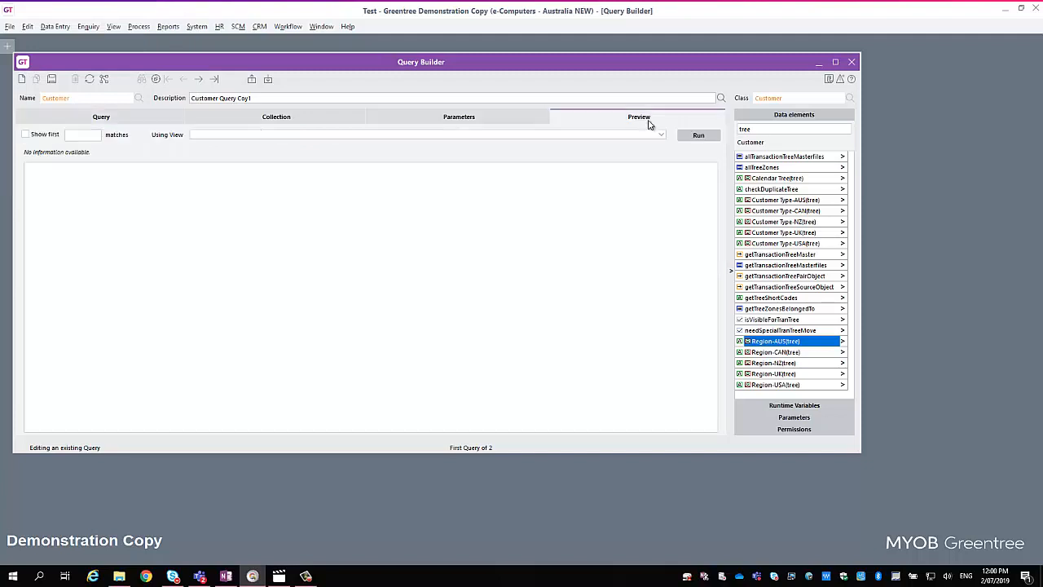
click(659, 134)
click(636, 144)
click(51, 80)
click(89, 80)
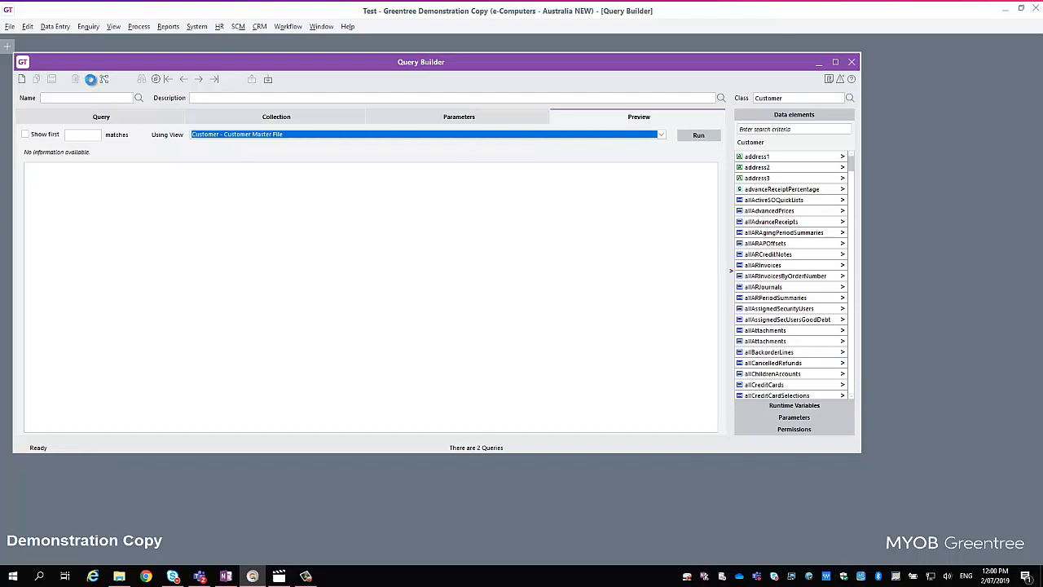
click(698, 134)
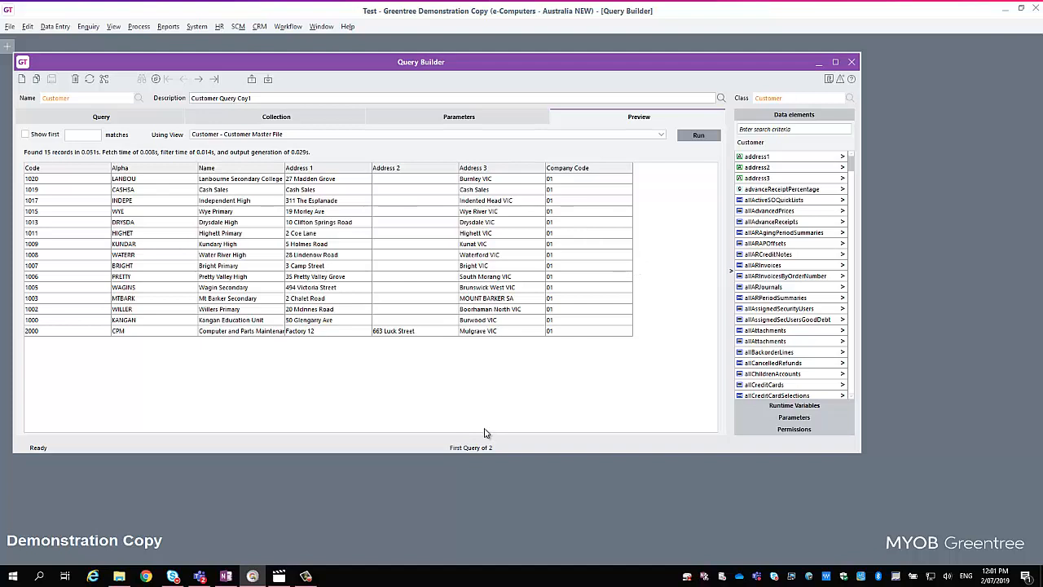
Check the output options of the preview table, and view the Customer query's text description before closing it
right_click(58, 170)
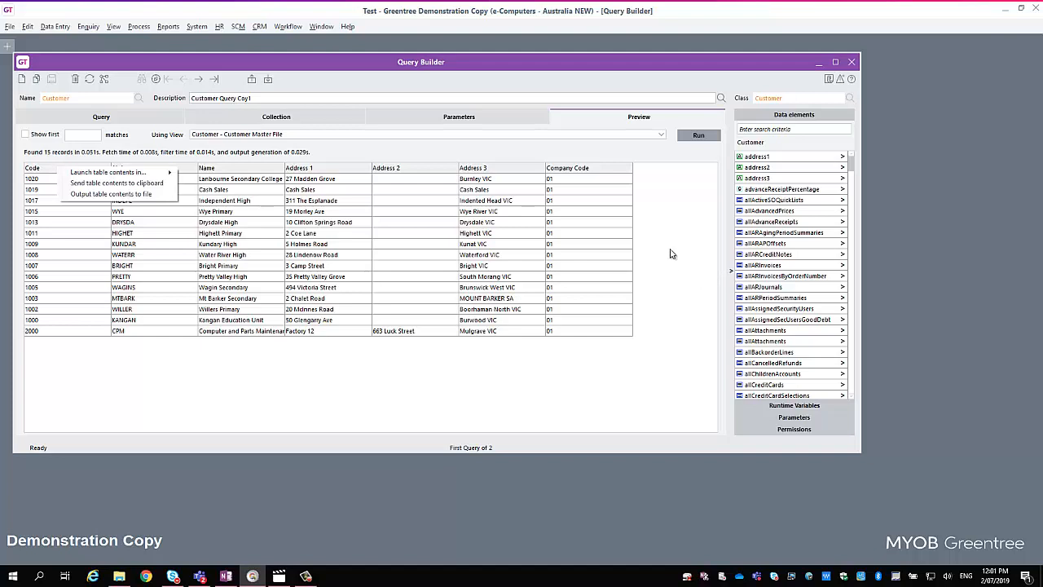
click(151, 119)
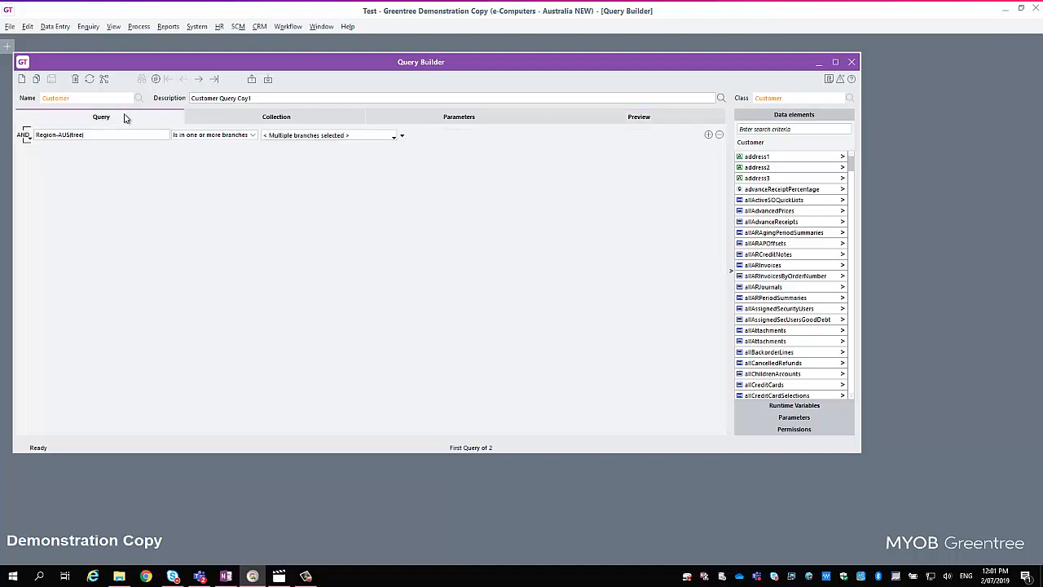
right_click(30, 140)
click(64, 169)
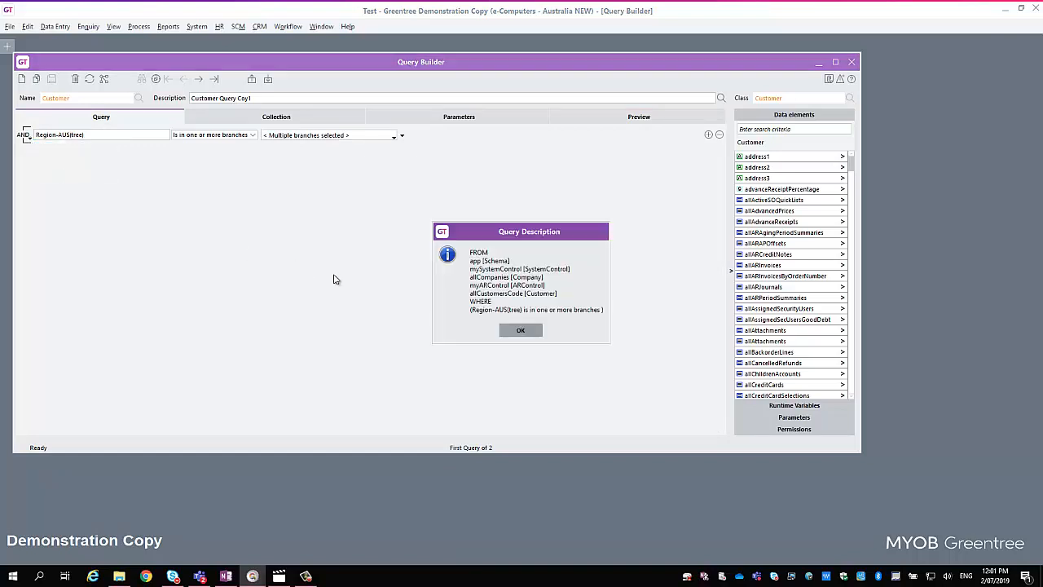
click(524, 330)
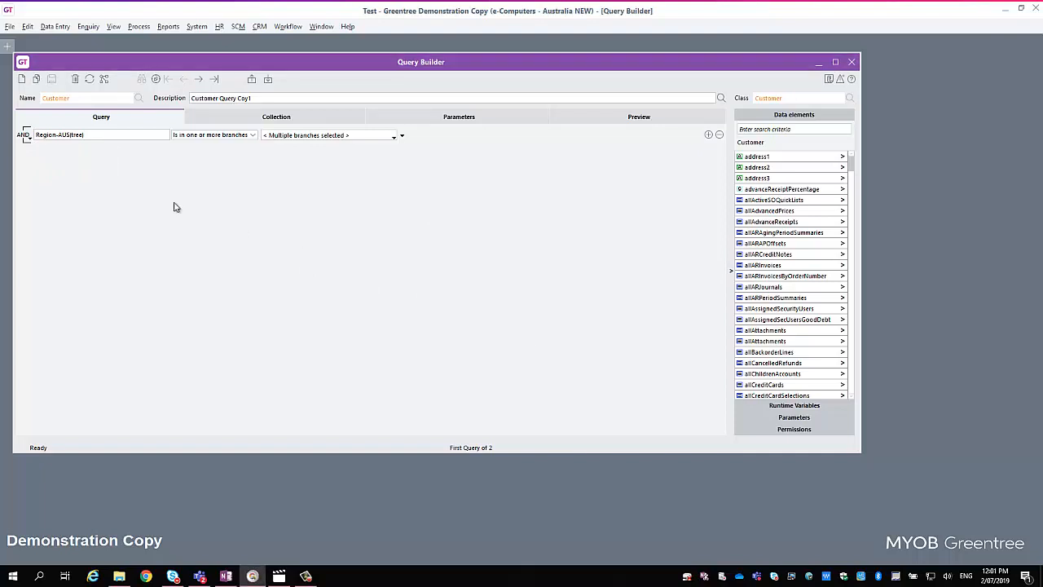
Add an OR sub-group beneath the Region-AUS condition, and remove that sub-group again
right_click(30, 140)
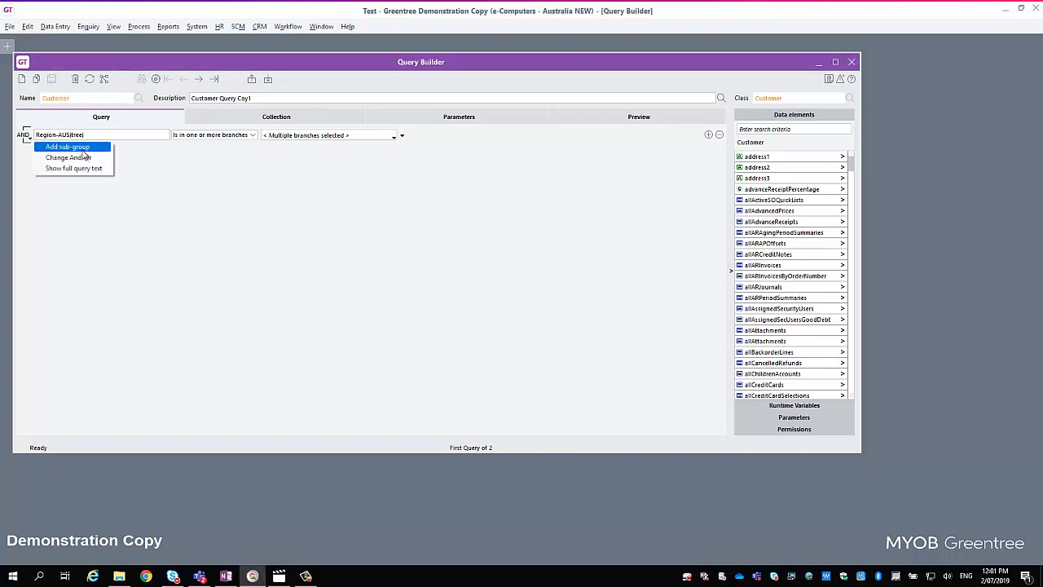
click(83, 149)
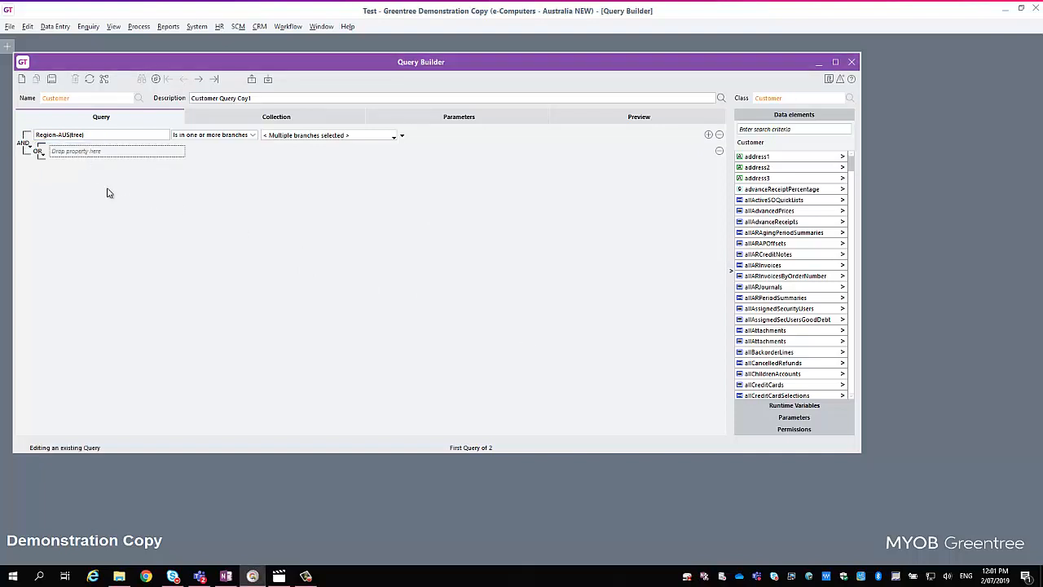
right_click(43, 154)
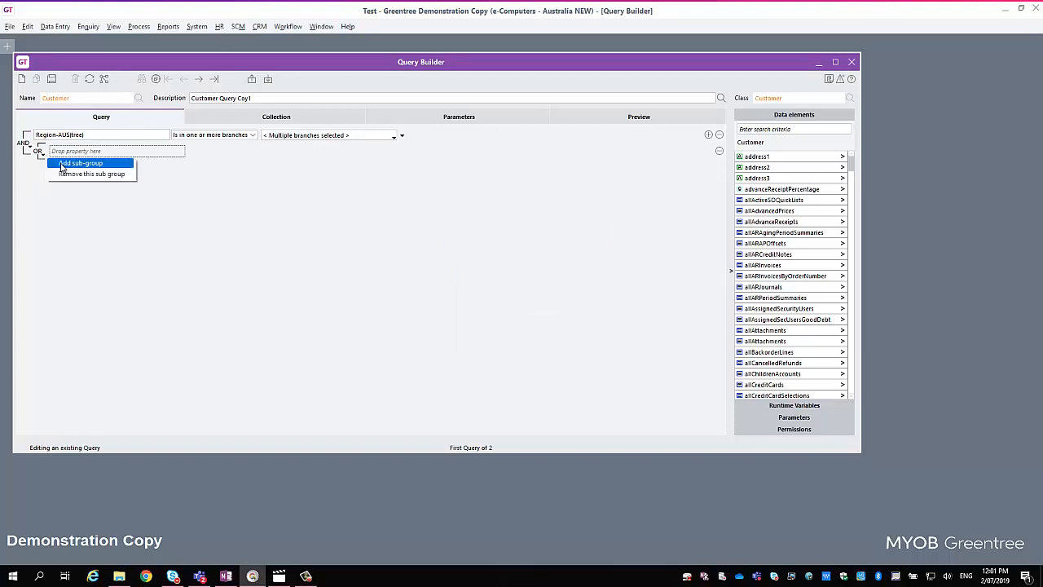
click(79, 173)
click(492, 301)
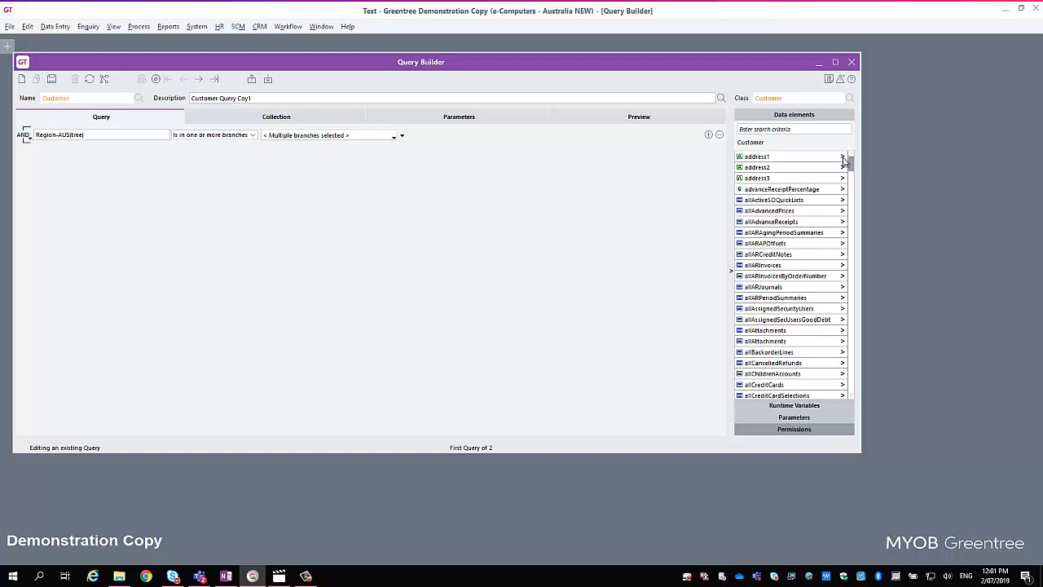
Search the Customer data elements for "tree" and try to replace the condition's Region-AUS(tree) property with Customer Type-AUS(tree)
click(811, 129)
text(tree)
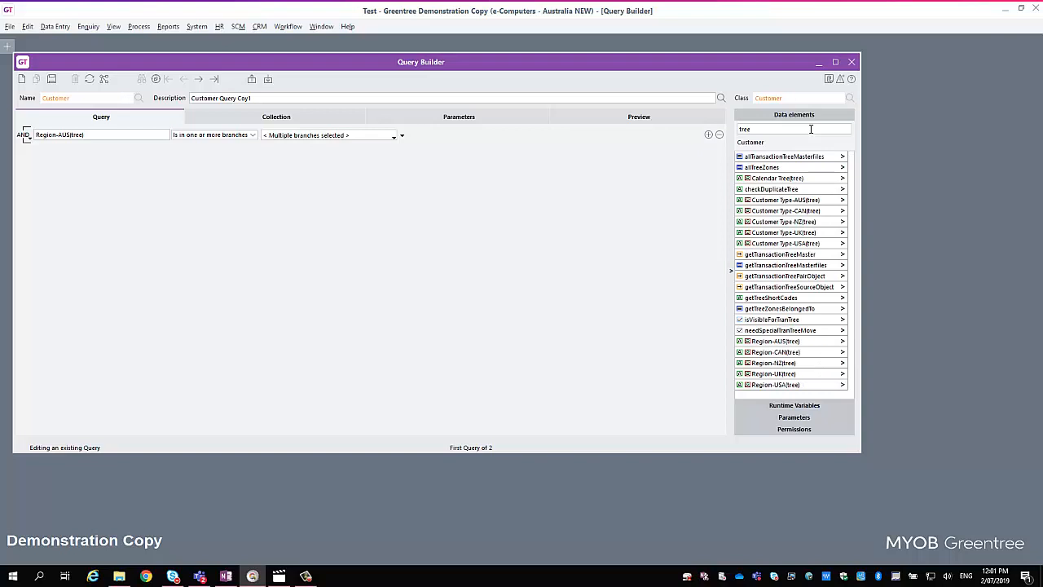
drag(818, 202, 92, 138)
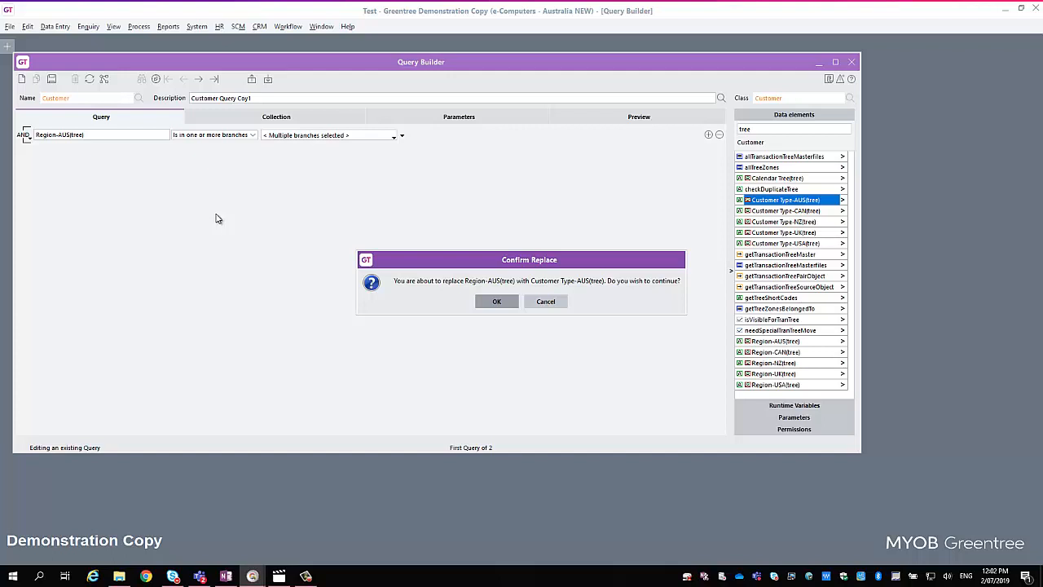
click(546, 302)
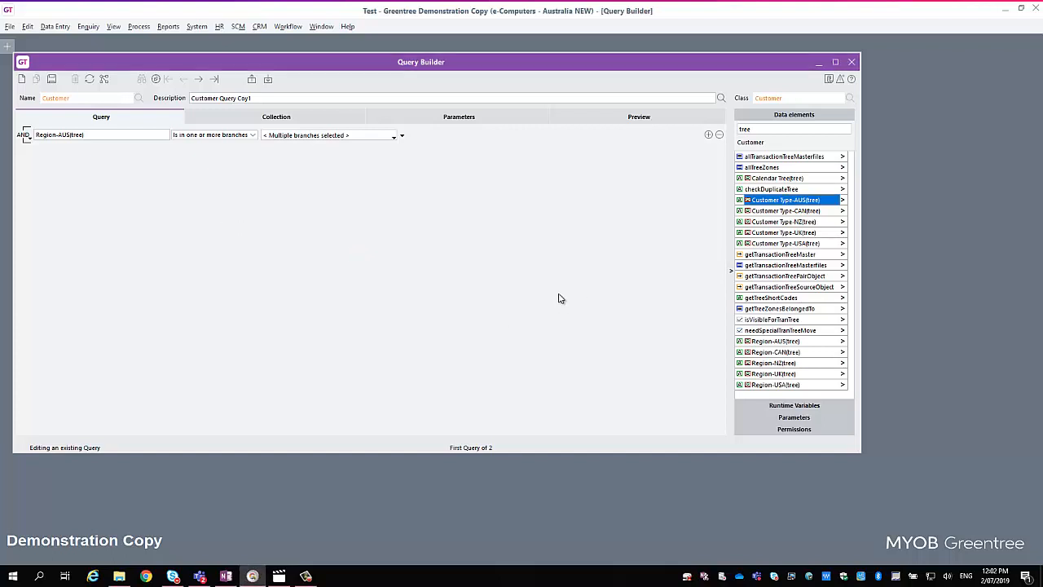
Remove the Region-AUS(tree) condition from the Customer query
click(720, 135)
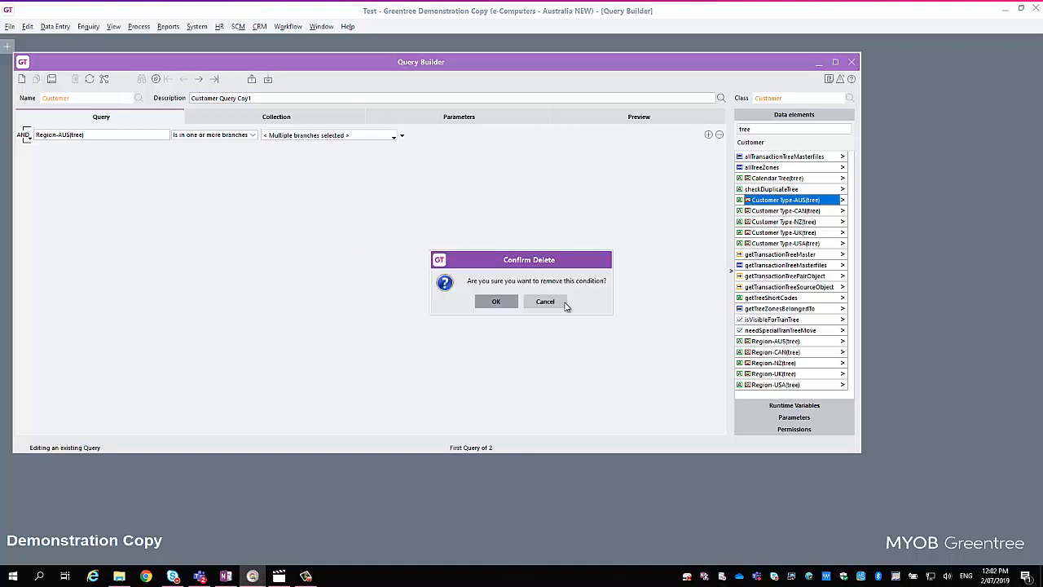
click(497, 301)
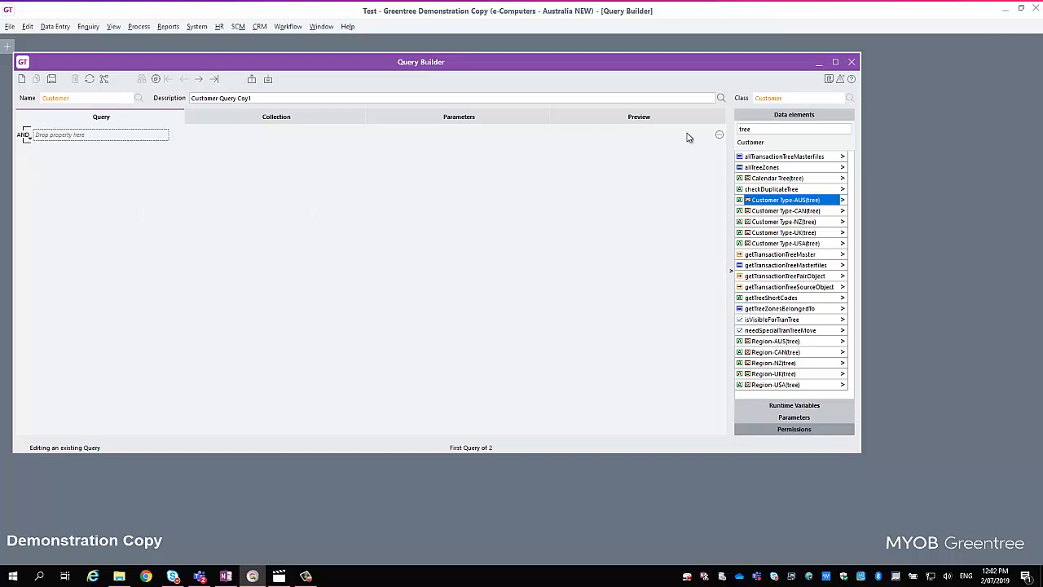
Define a query parameter named "Customer From" of type String with the value 0
click(810, 418)
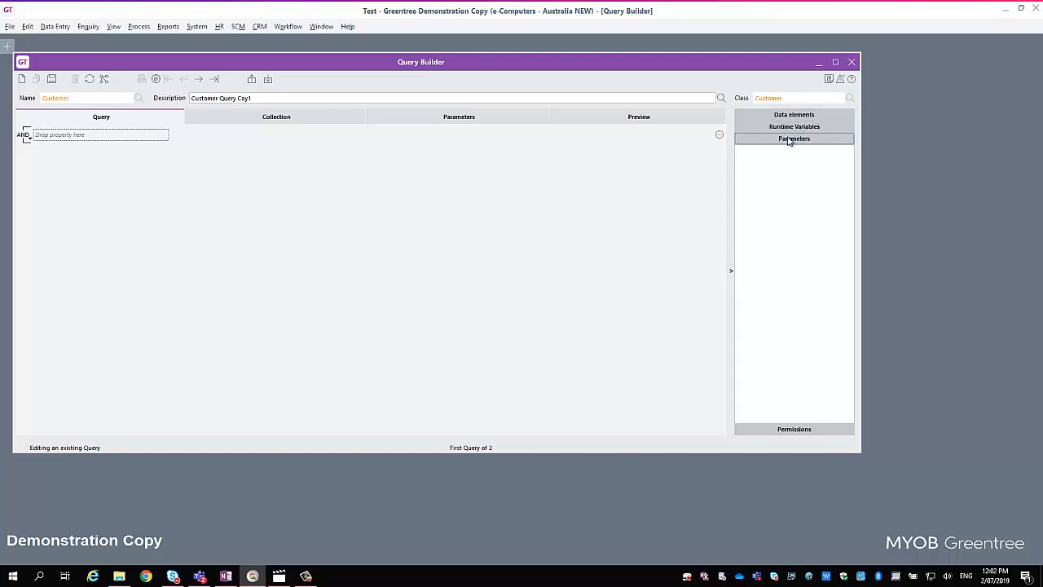
click(407, 121)
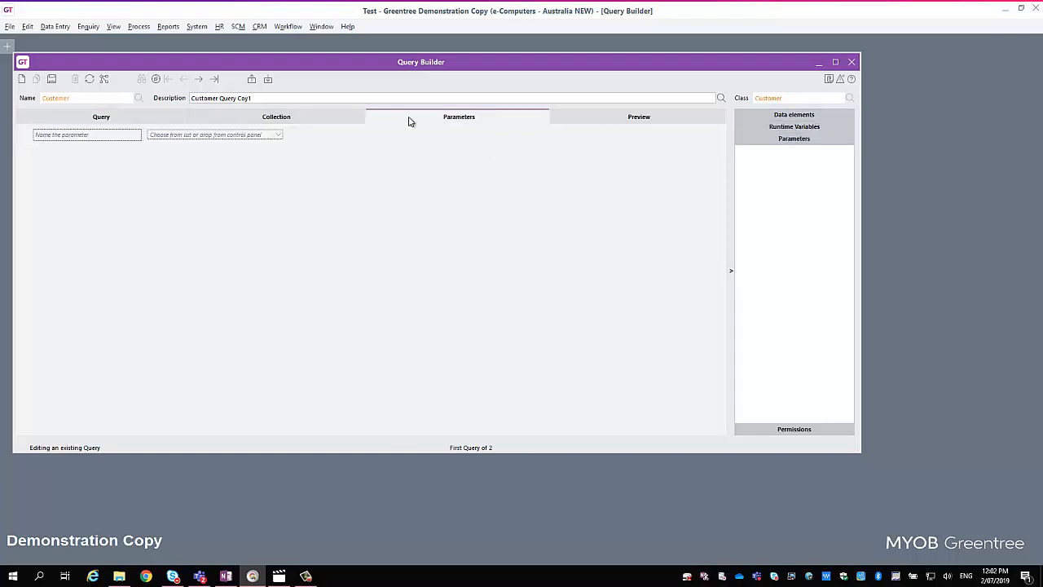
click(82, 135)
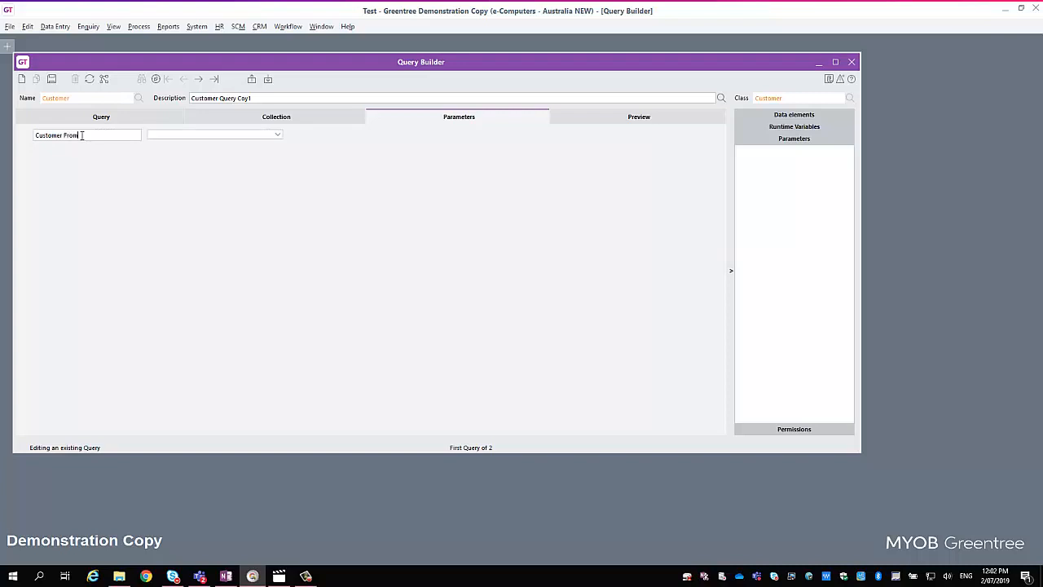
click(277, 134)
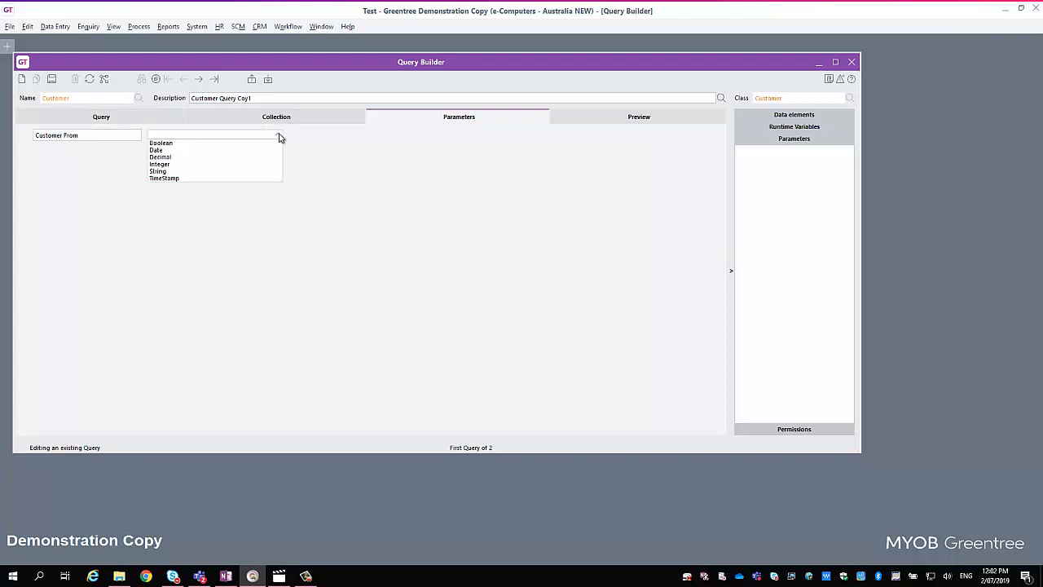
click(160, 172)
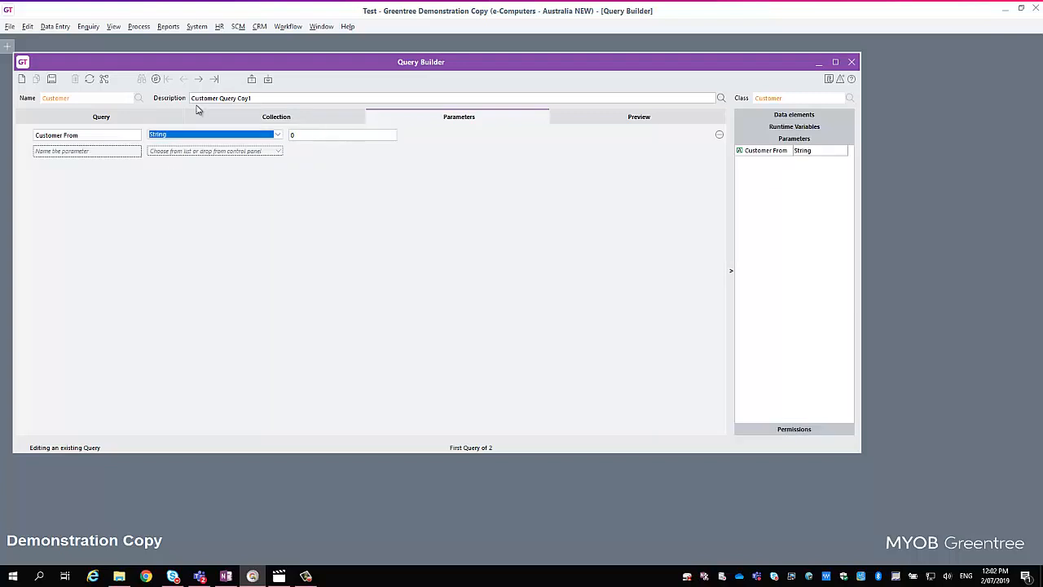
Define a second String parameter named "Customer To" with the value 9999, and save the query
click(102, 151)
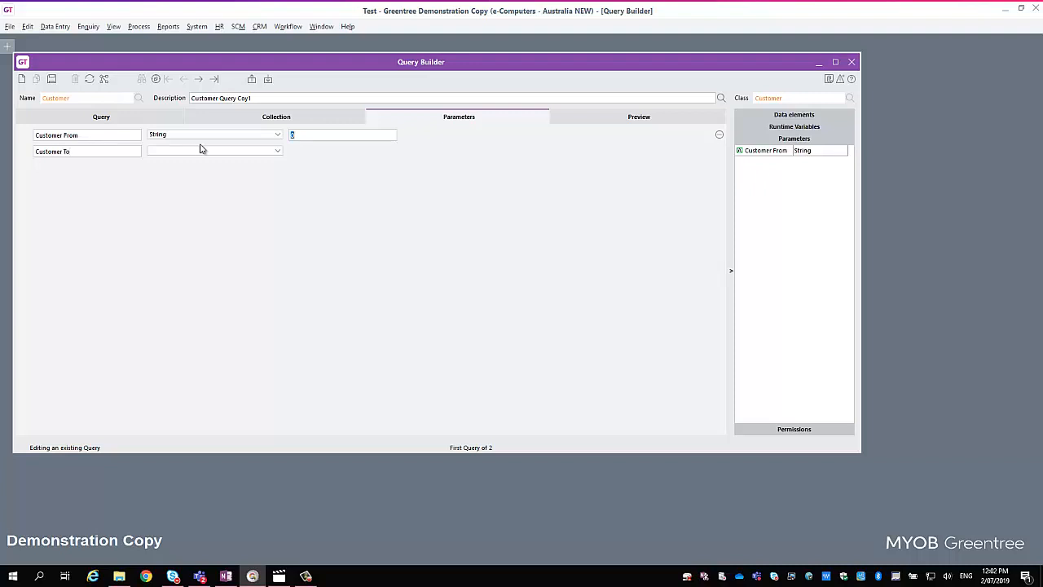
click(278, 151)
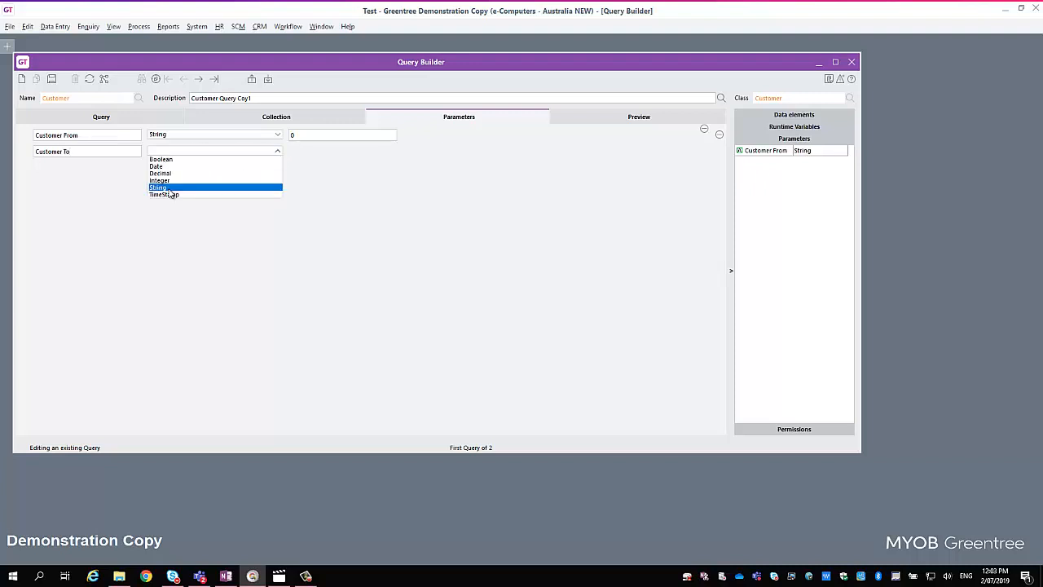
click(173, 188)
click(324, 150)
text(9)
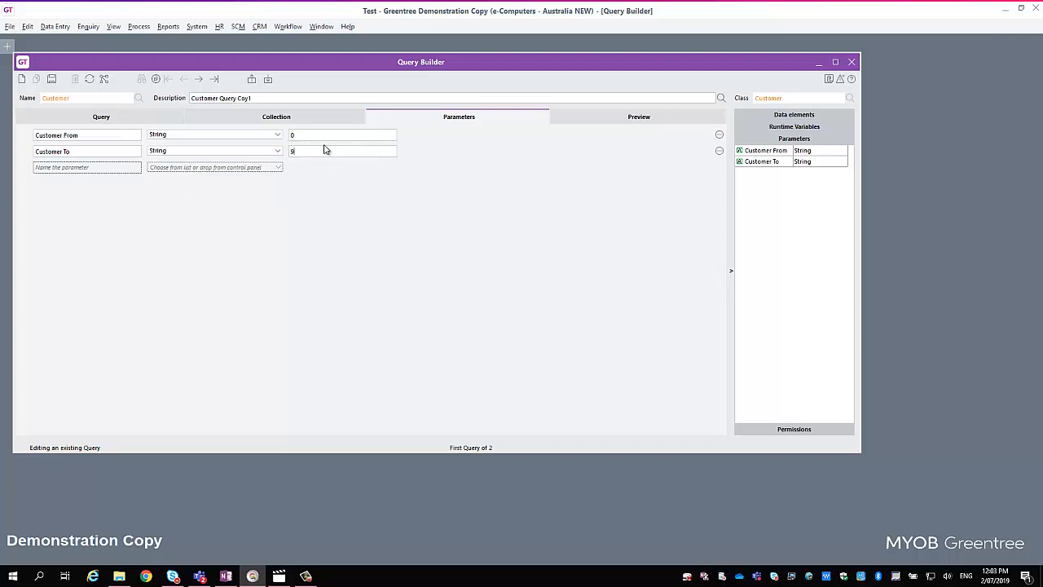
text(999)
key(shift+Tab)
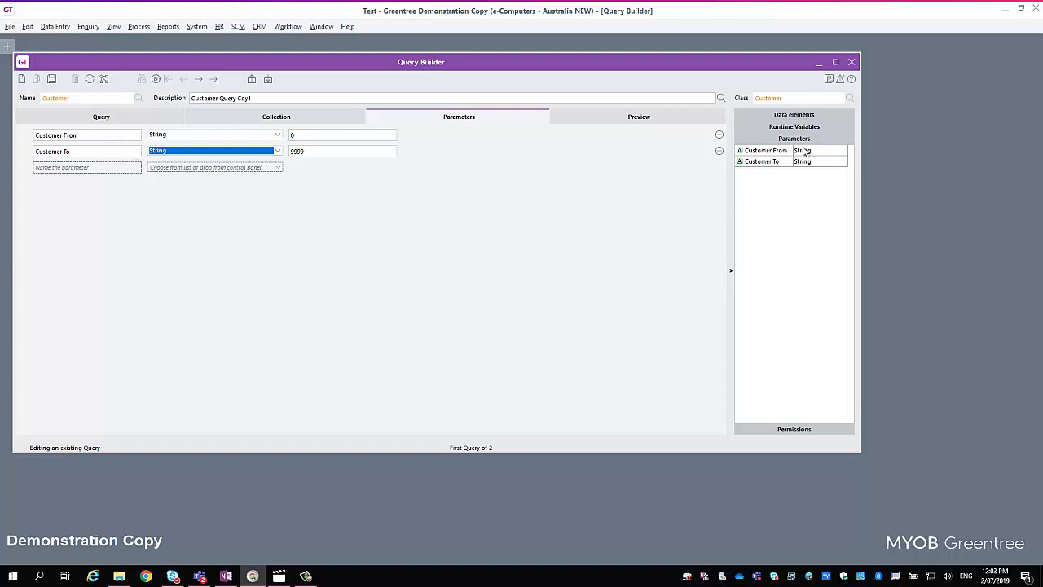
click(52, 79)
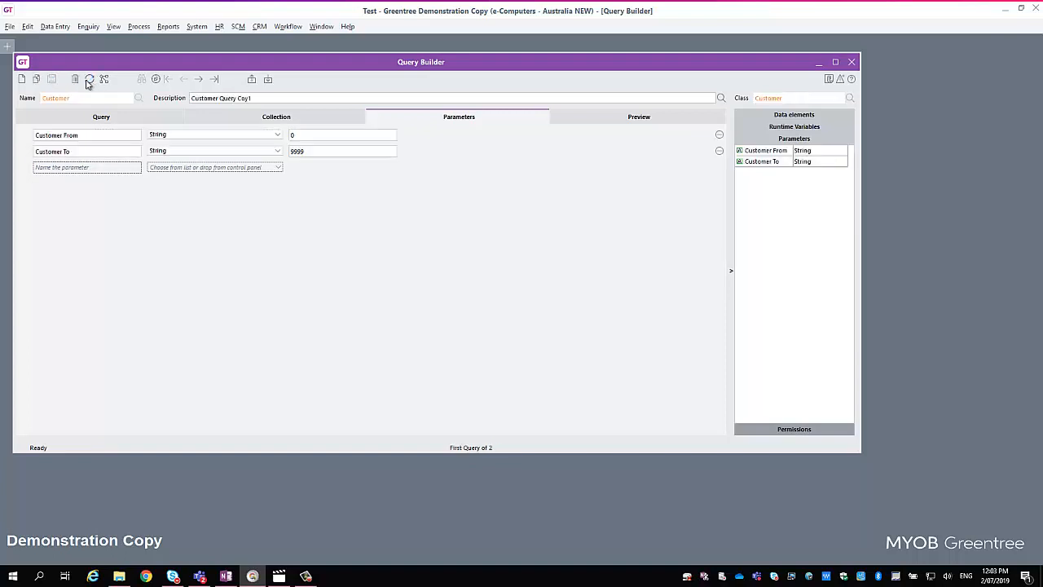
Search the Customer data elements for "code" and add the code property as the query's condition
click(103, 117)
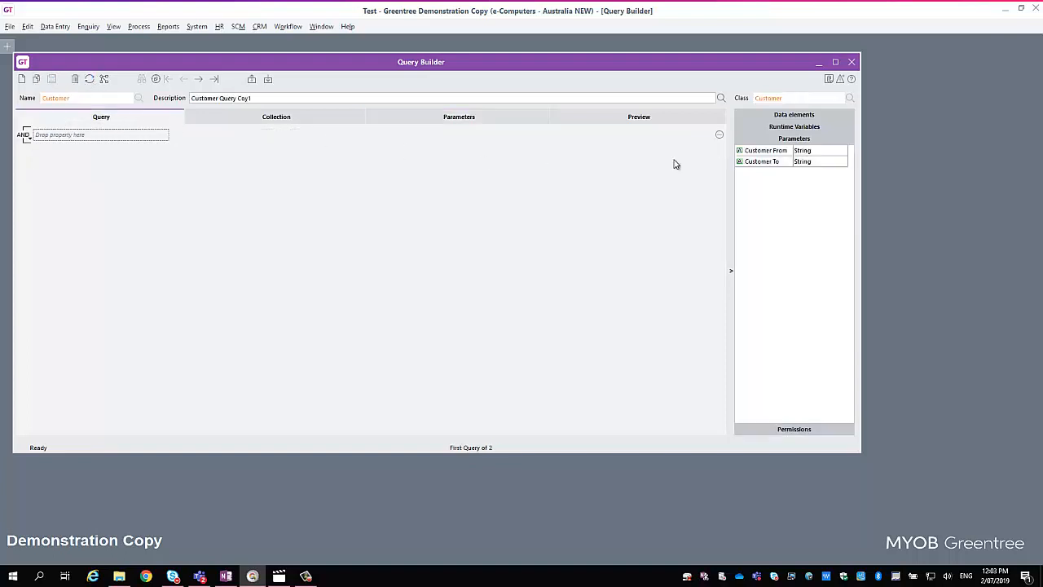
click(799, 118)
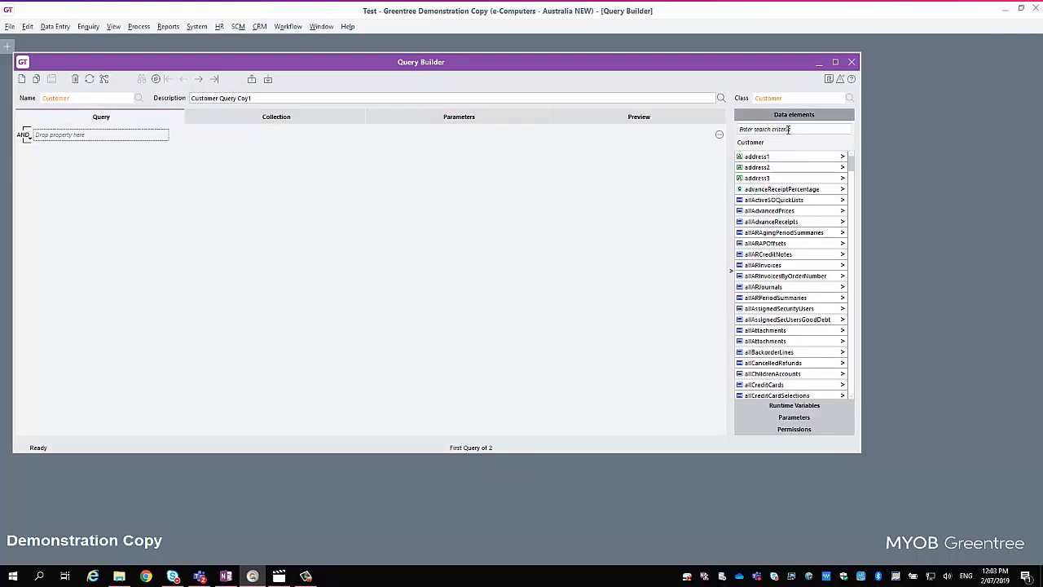
click(788, 129)
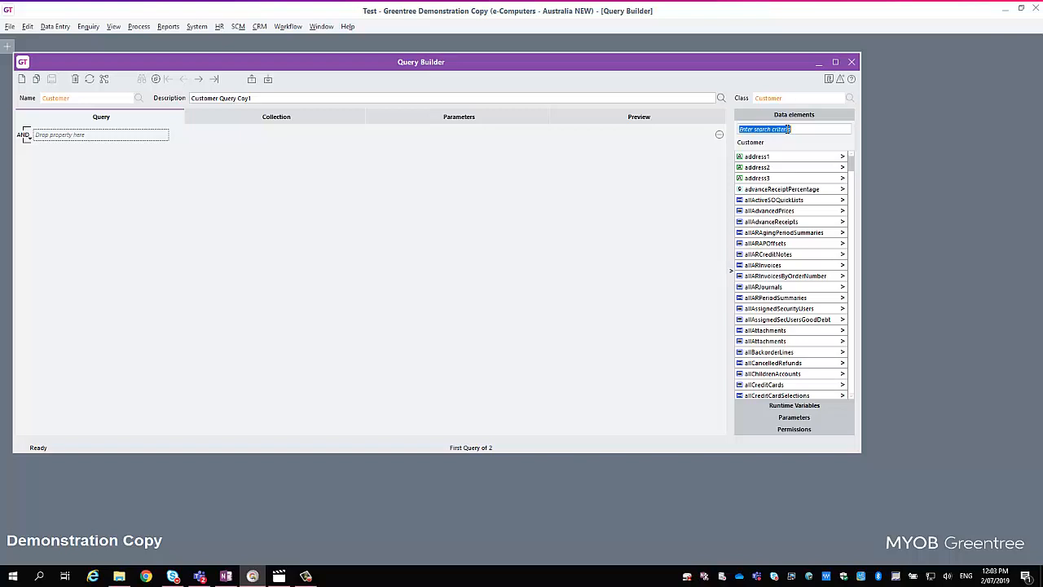
text(code)
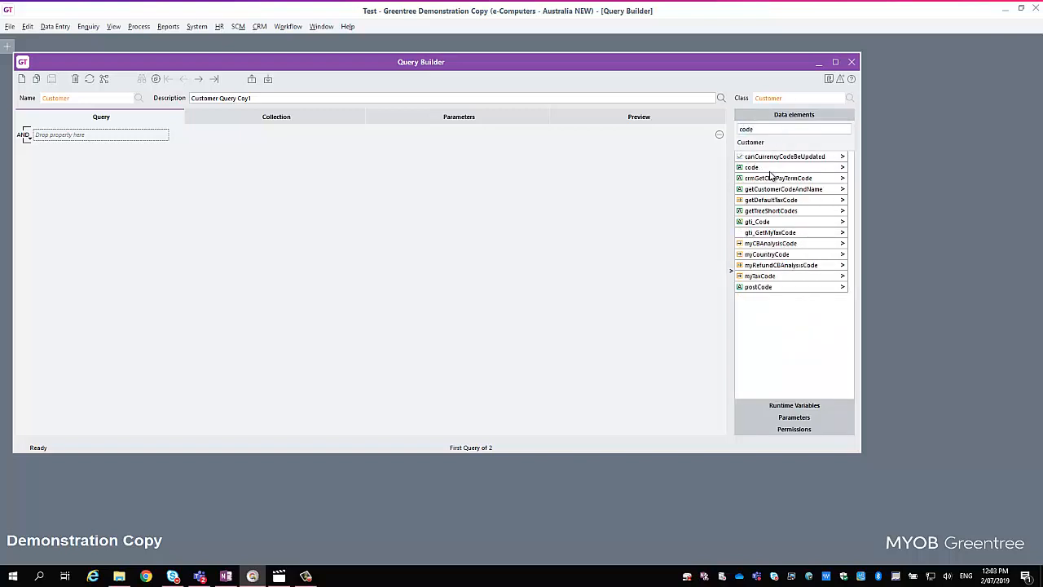
drag(766, 168, 97, 139)
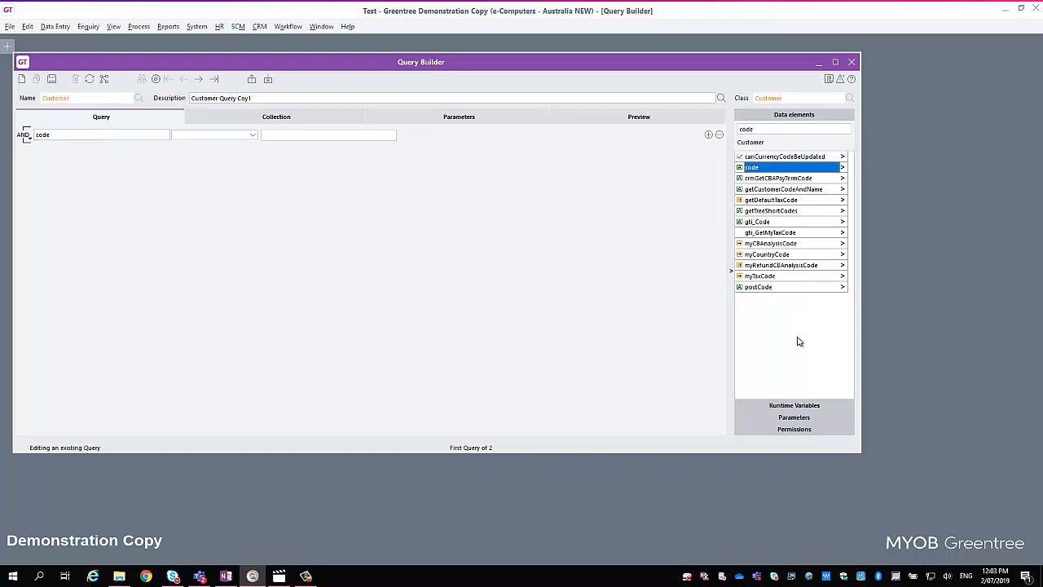
Set the code condition to "Is greater than or equal to" the Customer From parameter
click(795, 418)
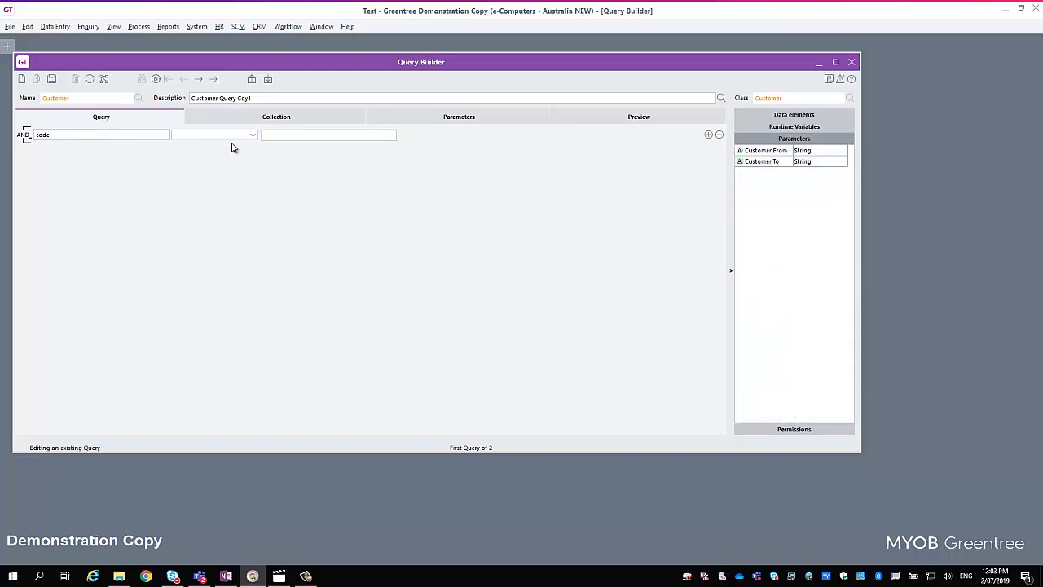
click(252, 134)
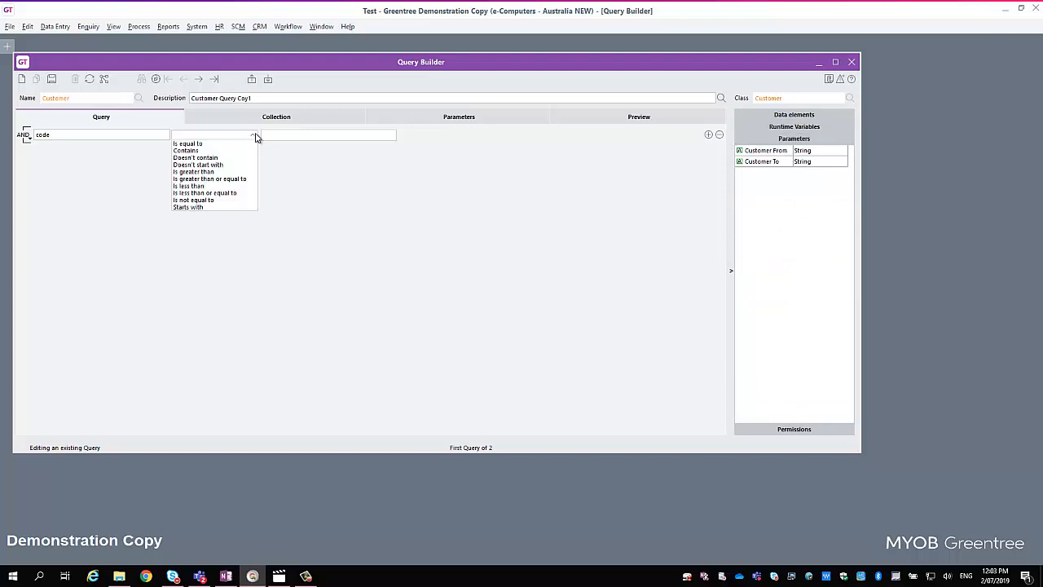
click(219, 179)
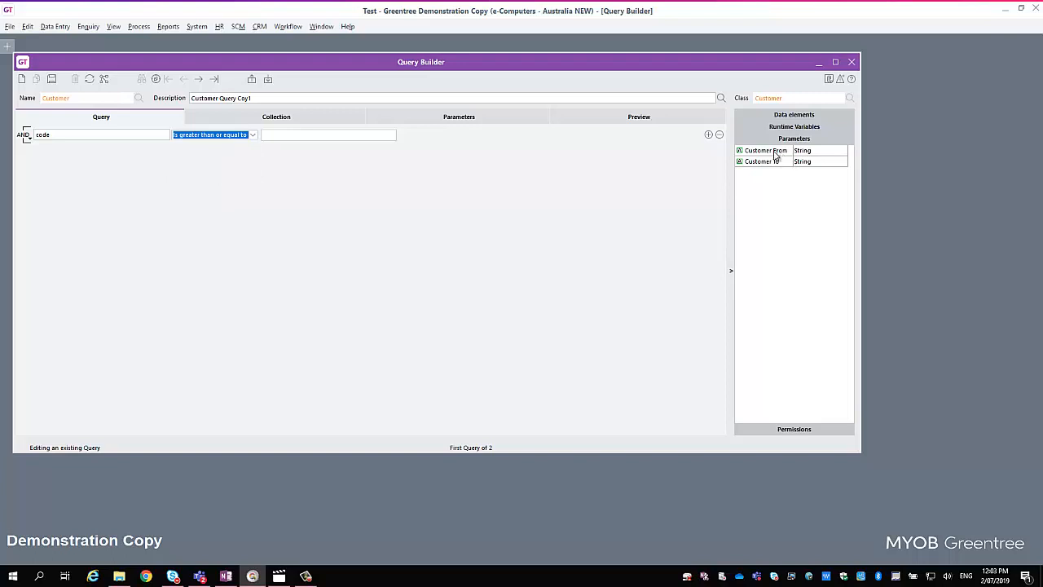
drag(778, 151, 351, 143)
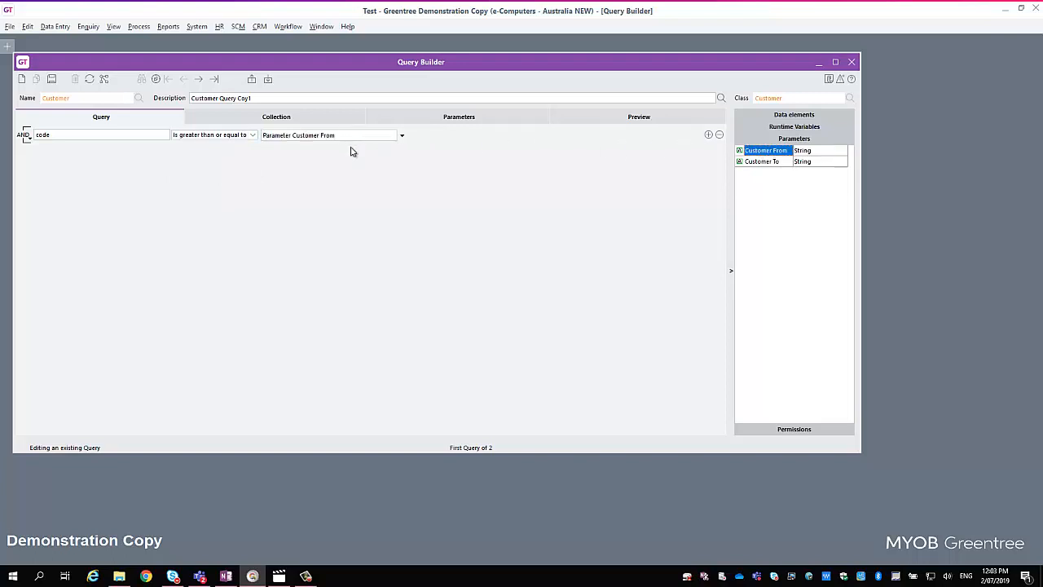
Add a second AND condition on code, set to "Is less than or equal to" the Customer To parameter
click(708, 135)
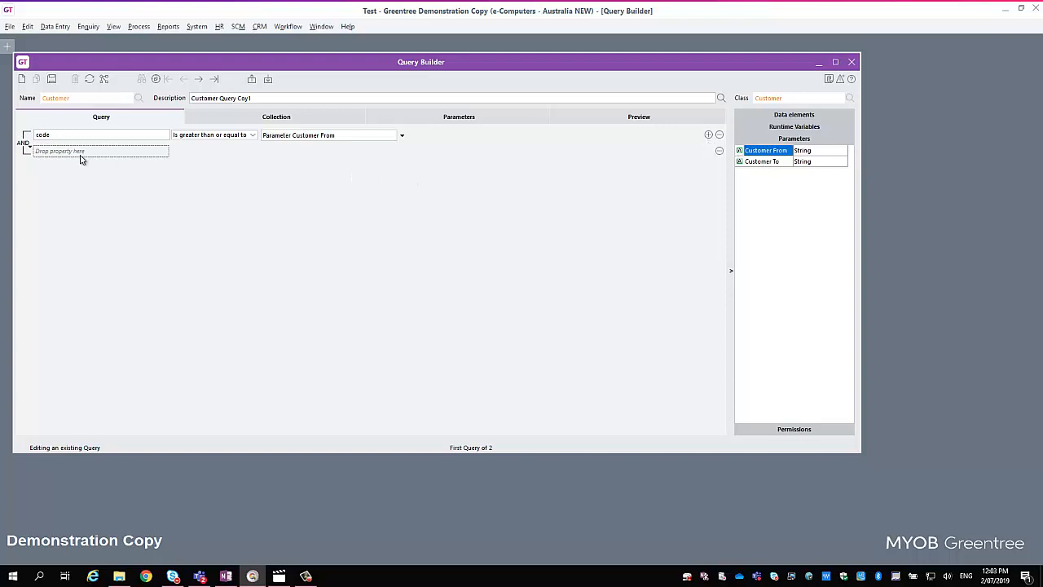
click(786, 116)
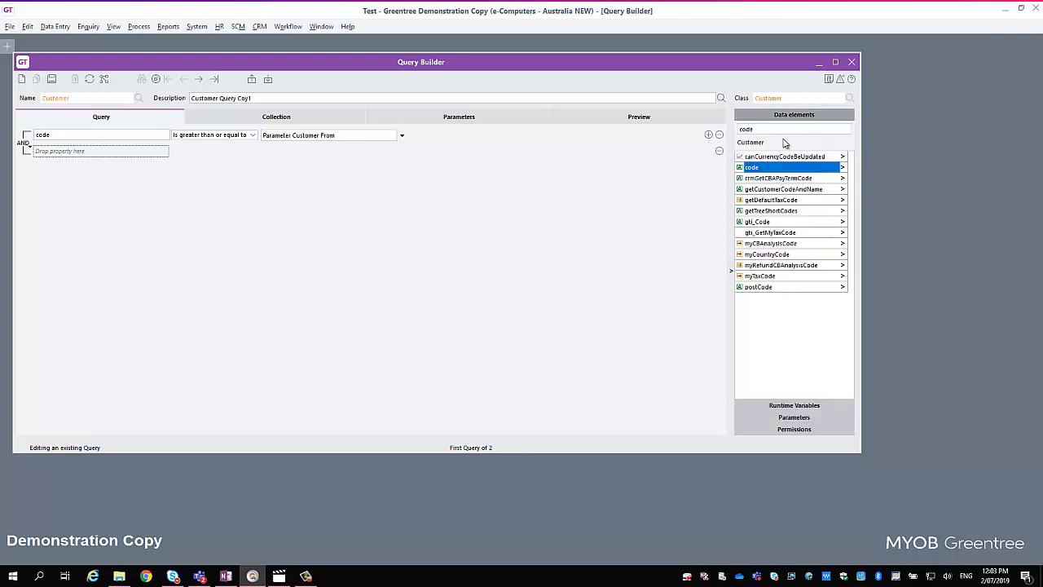
drag(50, 158, 53, 157)
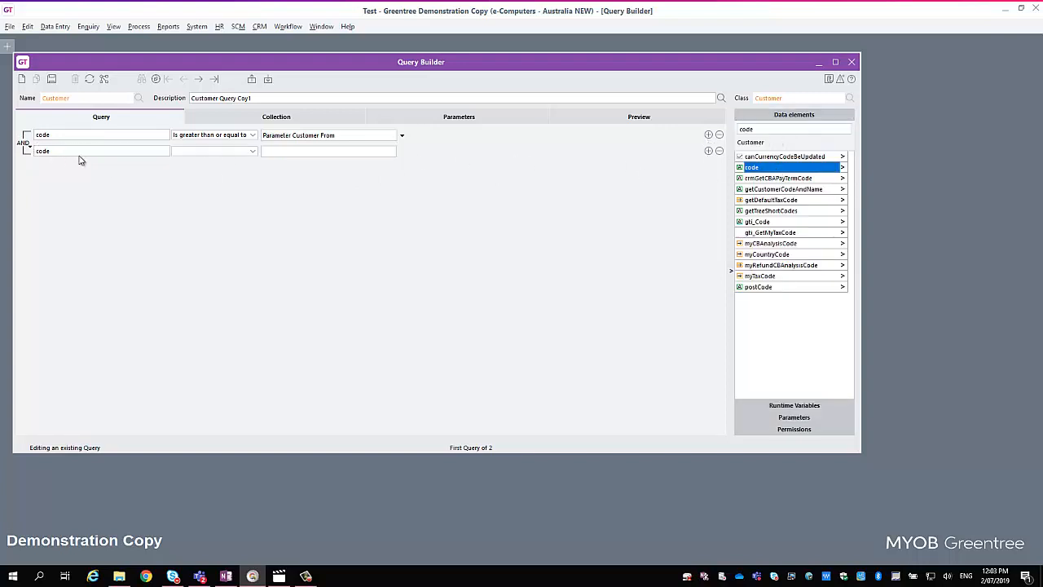
click(253, 154)
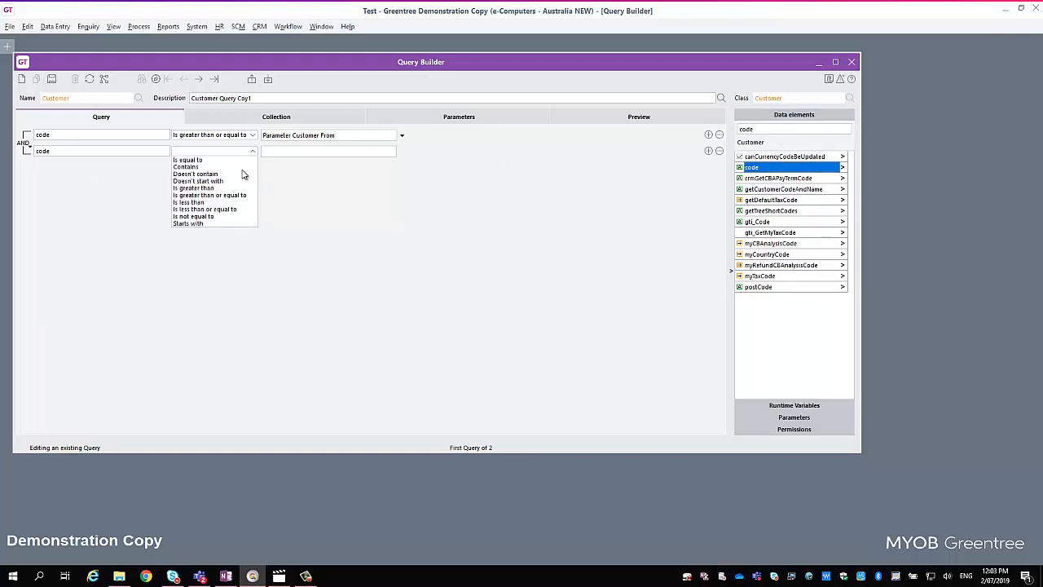
click(220, 210)
click(298, 153)
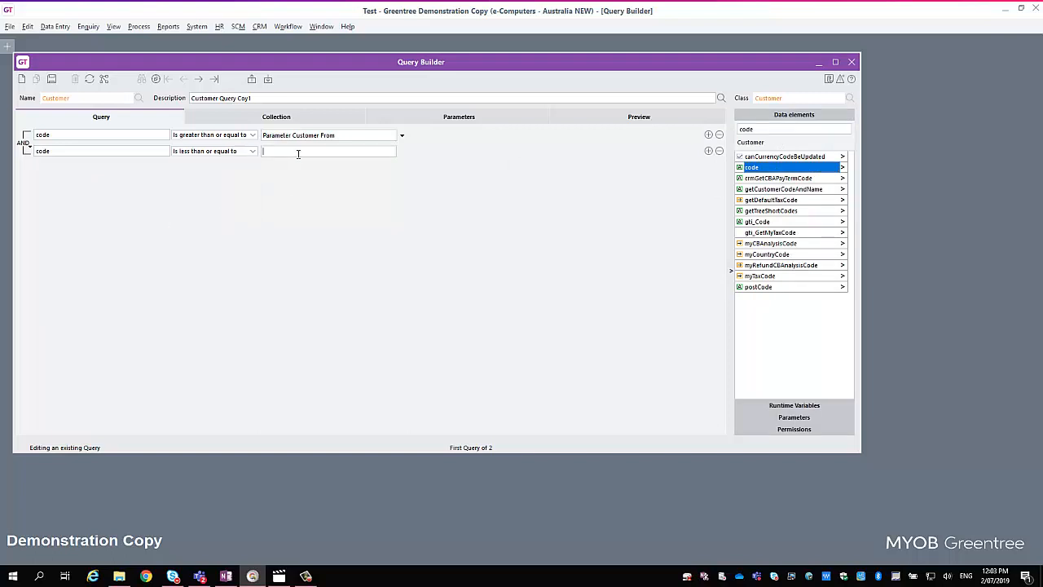
click(803, 418)
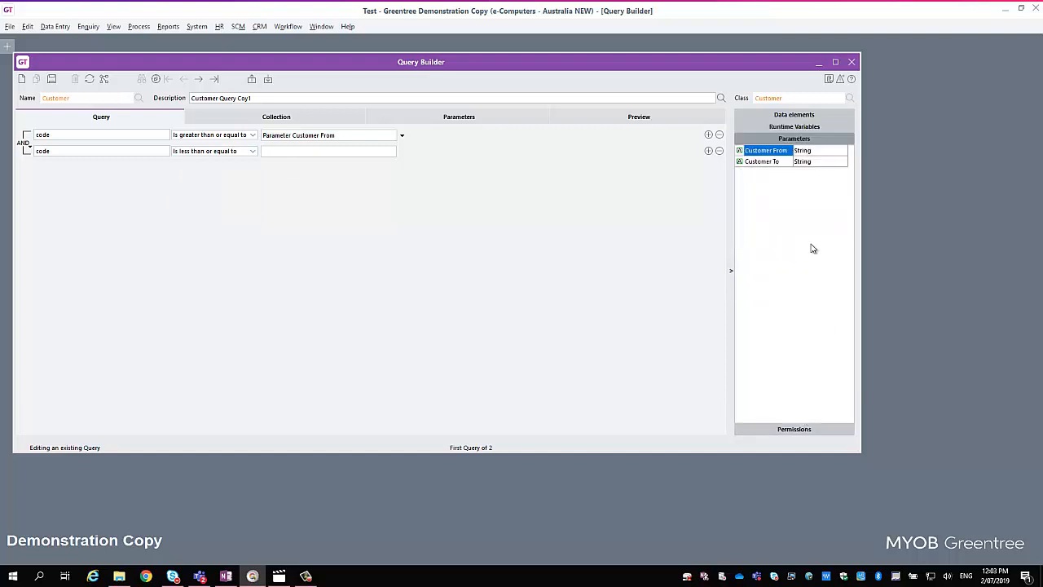
drag(766, 162, 327, 155)
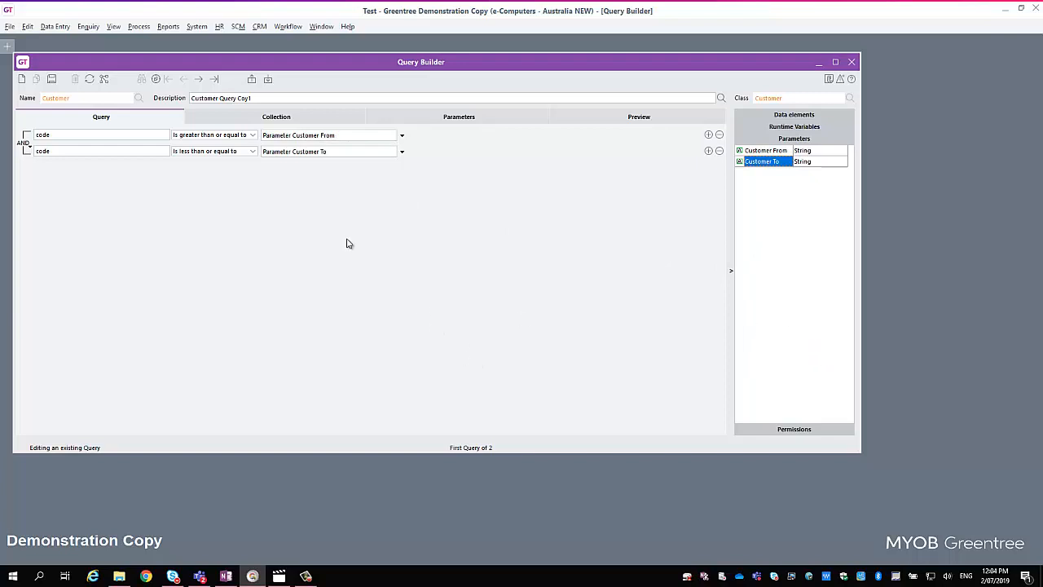
Save the query and preview it using the "Customer - Customer Master File" view, with the Customer To parameter set to 1999
click(654, 119)
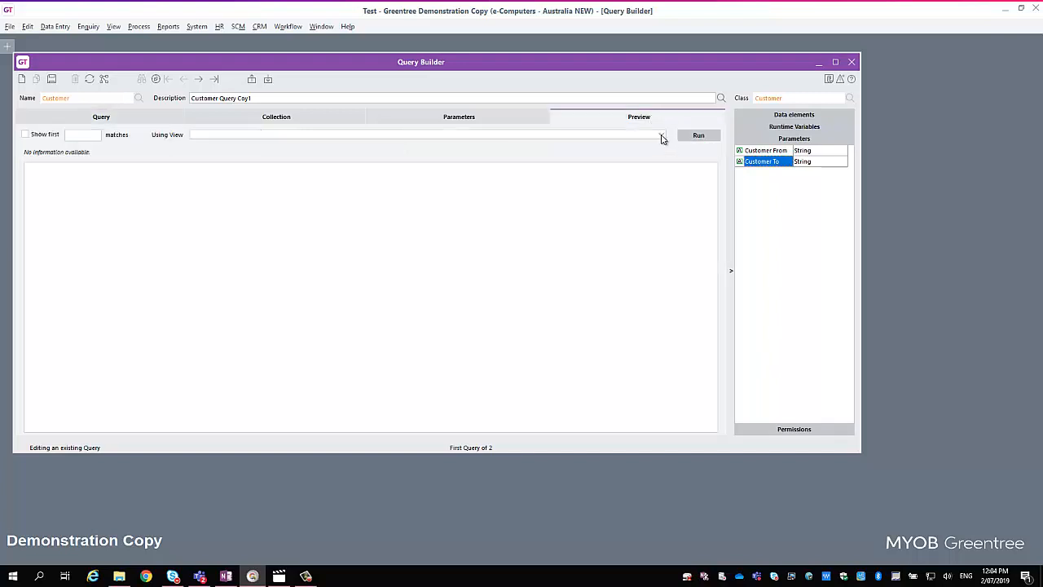
click(93, 80)
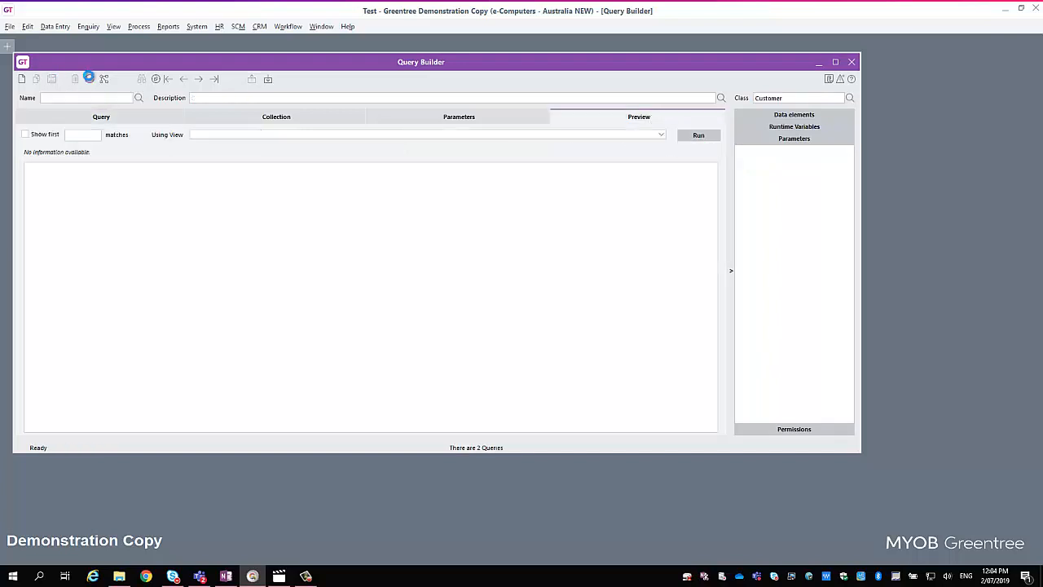
click(661, 138)
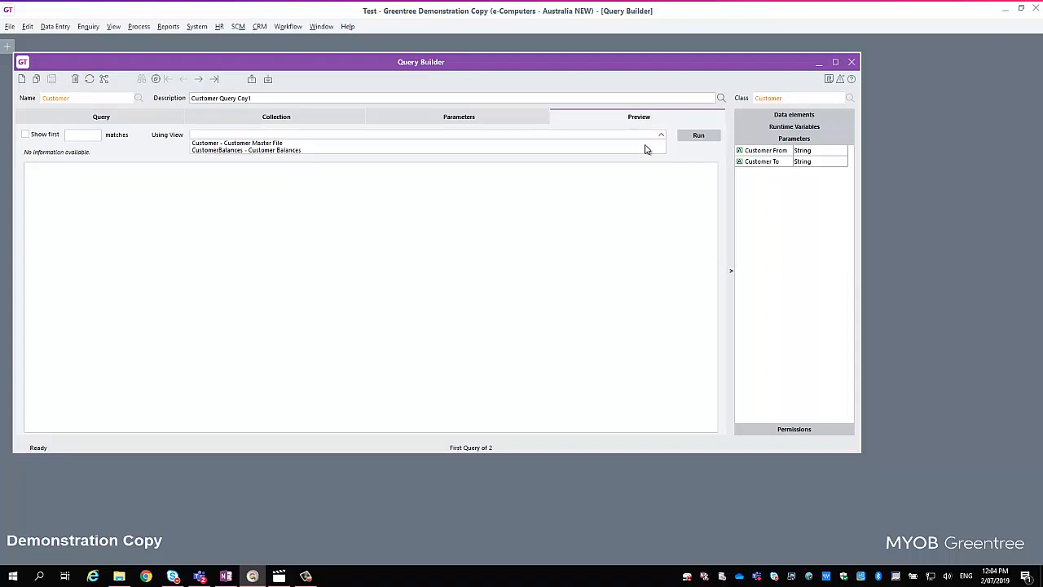
click(263, 145)
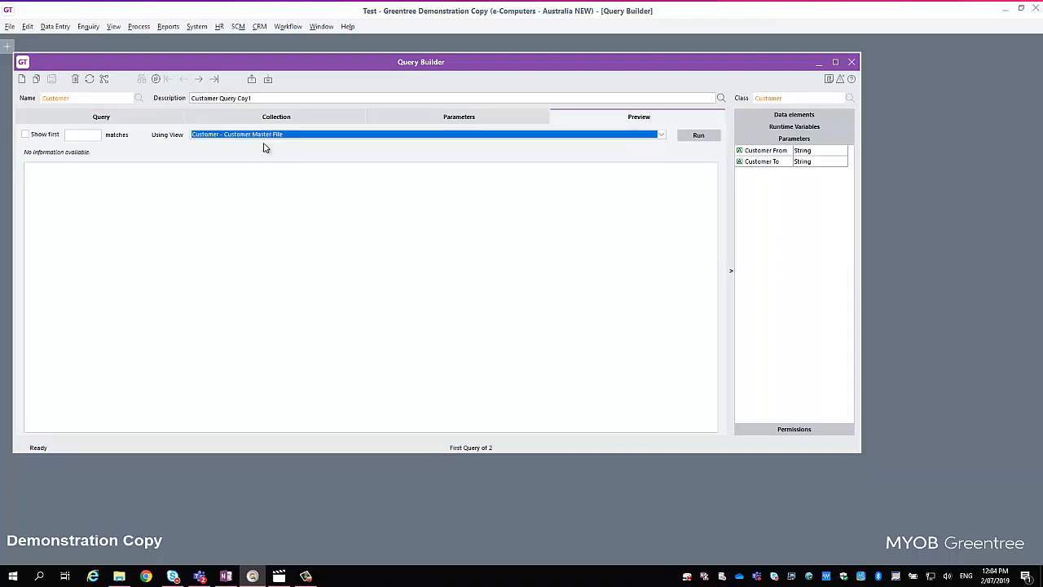
click(698, 135)
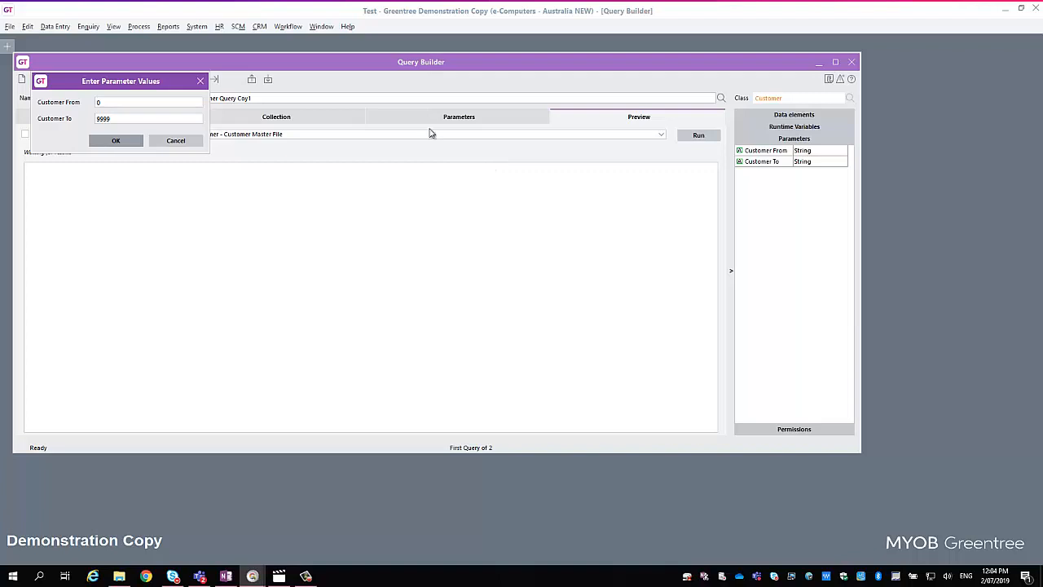
click(137, 120)
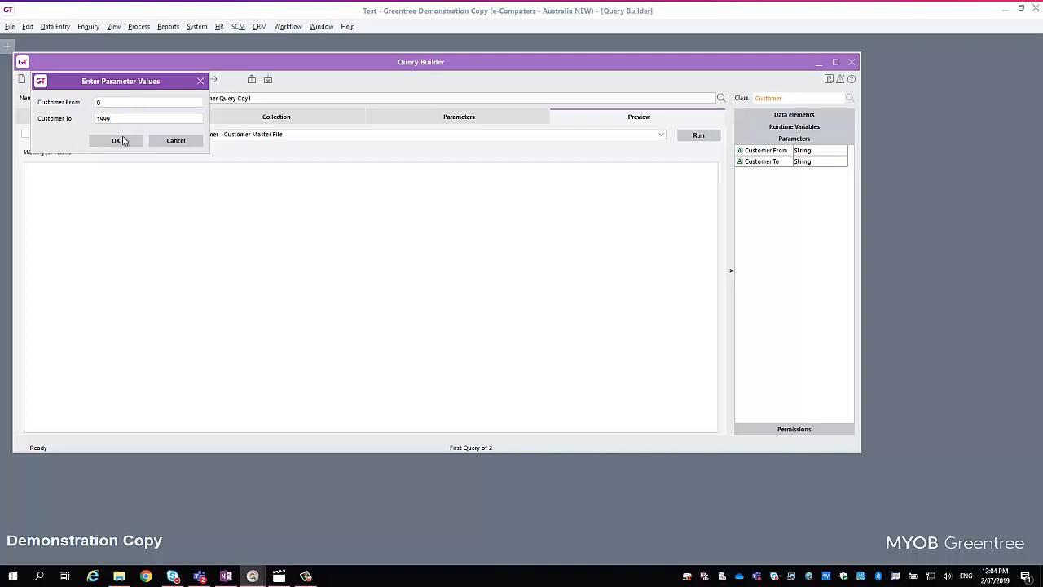
click(119, 140)
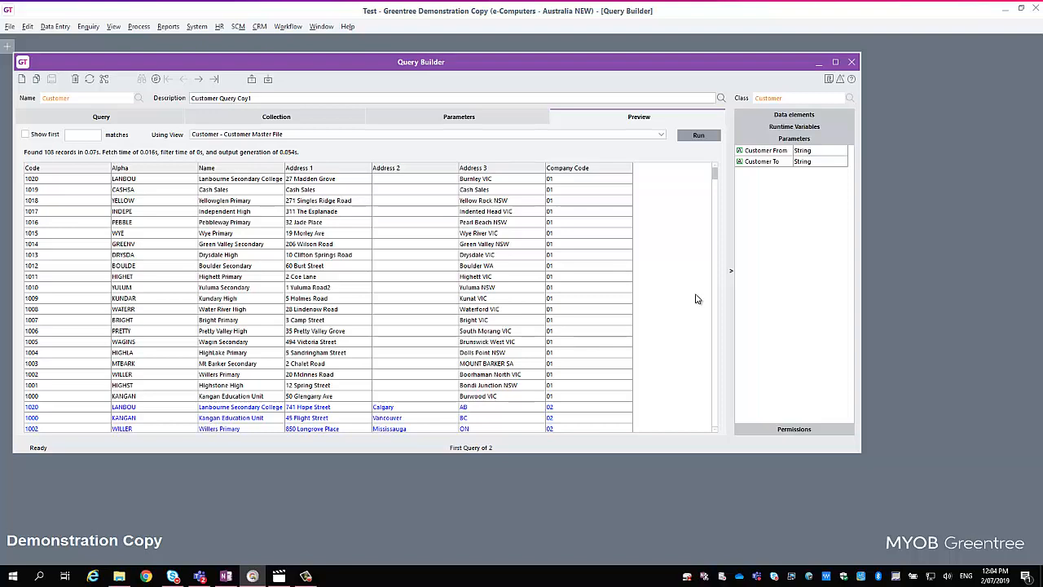
Examine the previewed customer records against the query's code conditions and its Customer From and Customer To parameters
scroll(697, 299, down, 15)
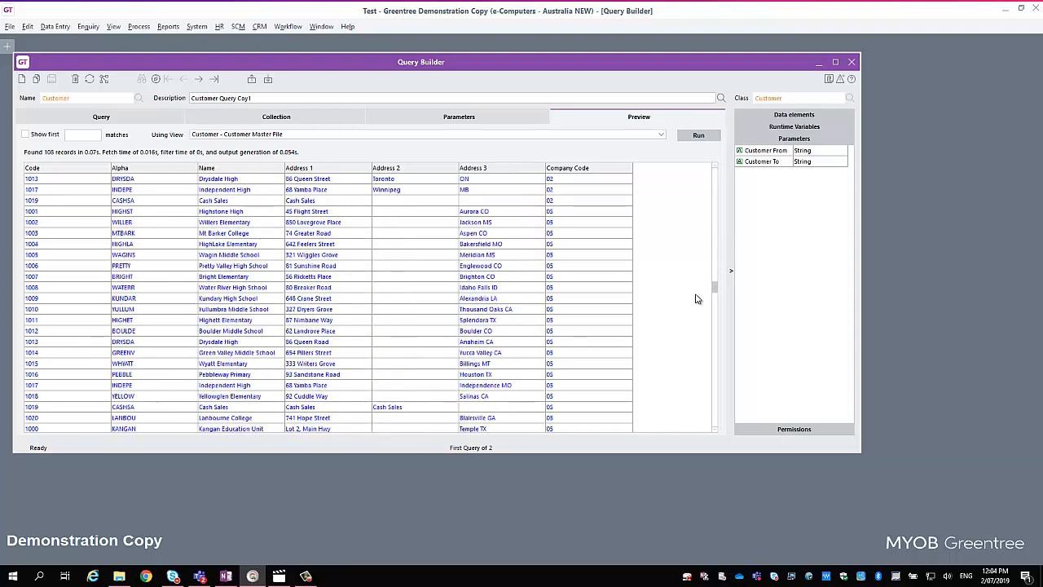
scroll(697, 299, down, 11)
scroll(696, 299, up, 10)
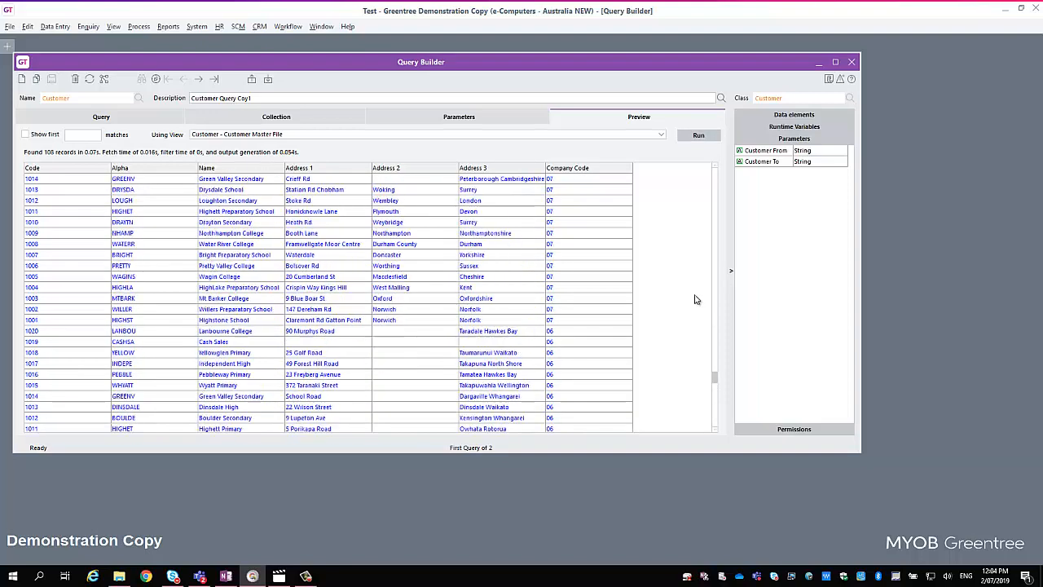
scroll(694, 301, up, 15)
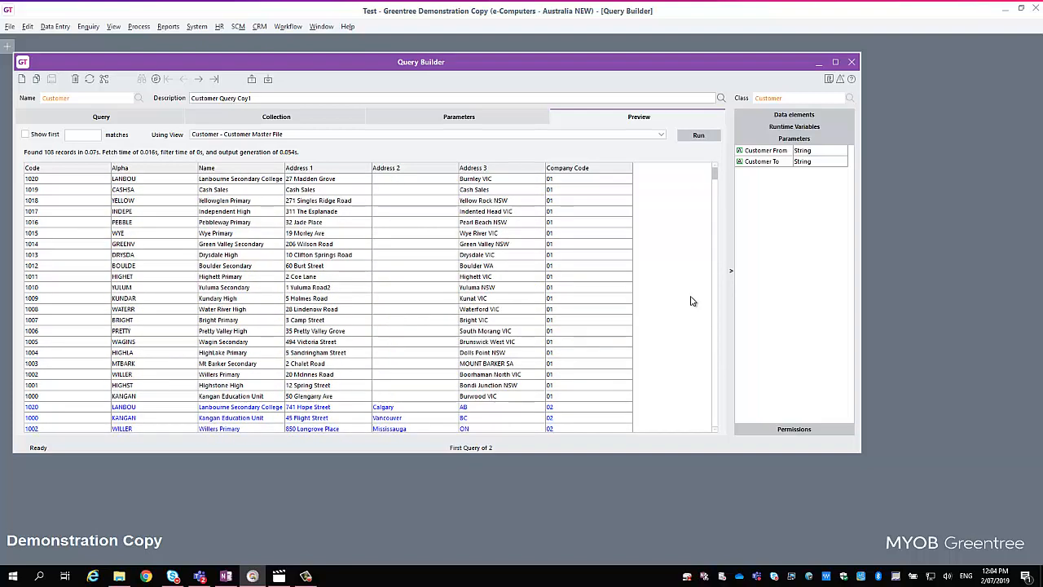
click(101, 117)
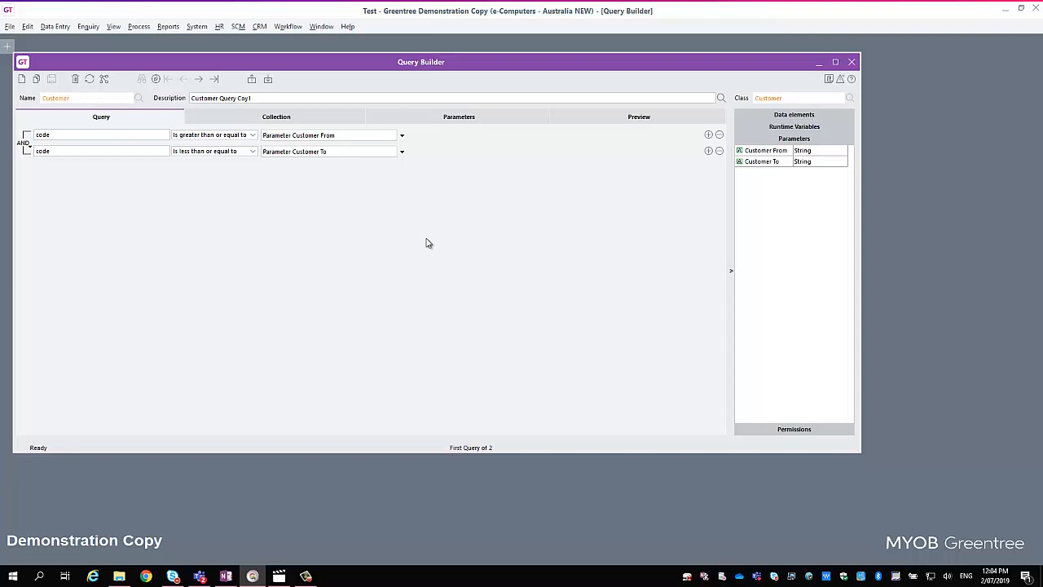
click(628, 128)
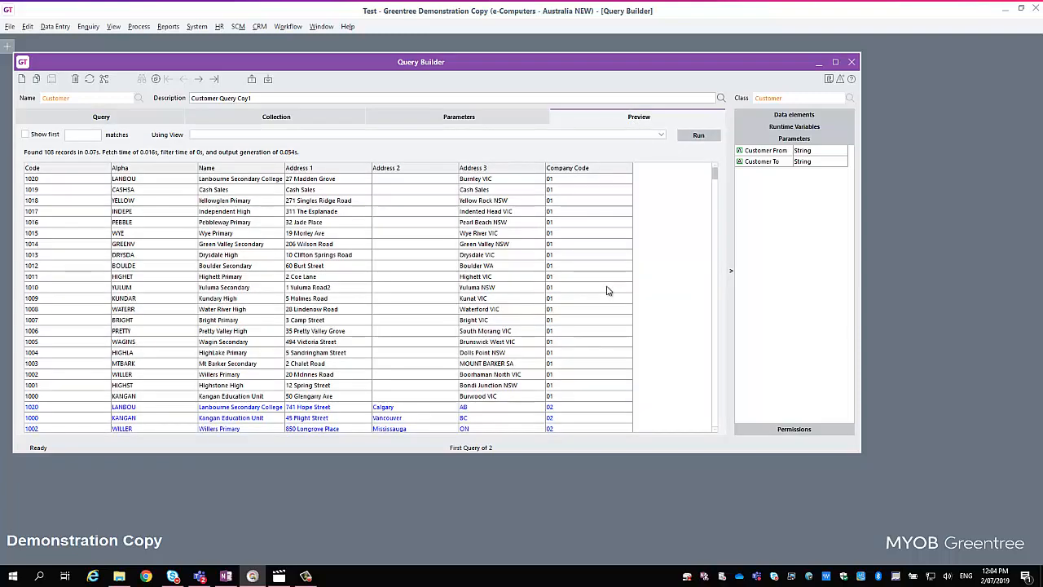
scroll(607, 292, down, 10)
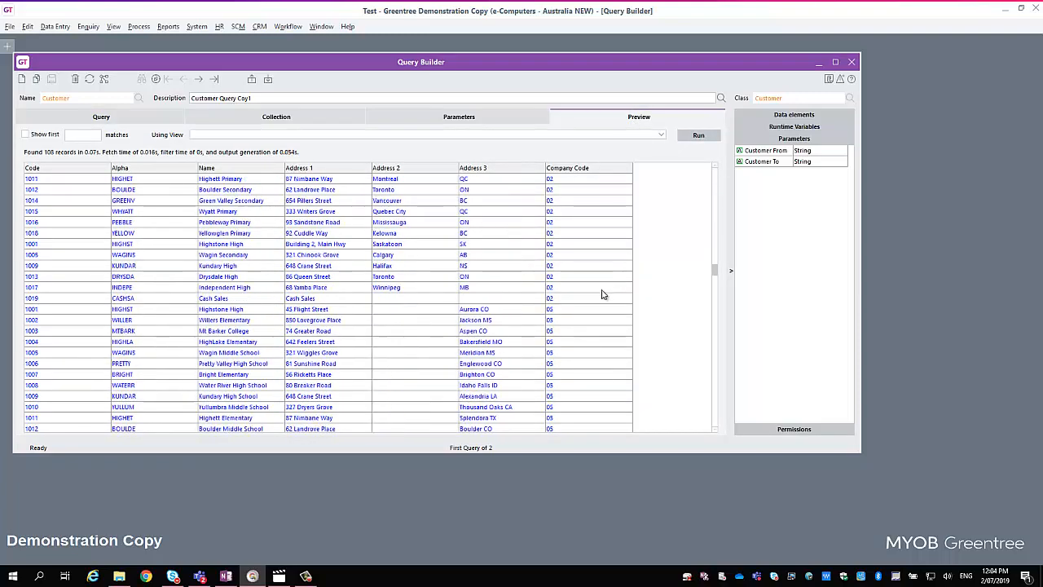
scroll(603, 294, down, 15)
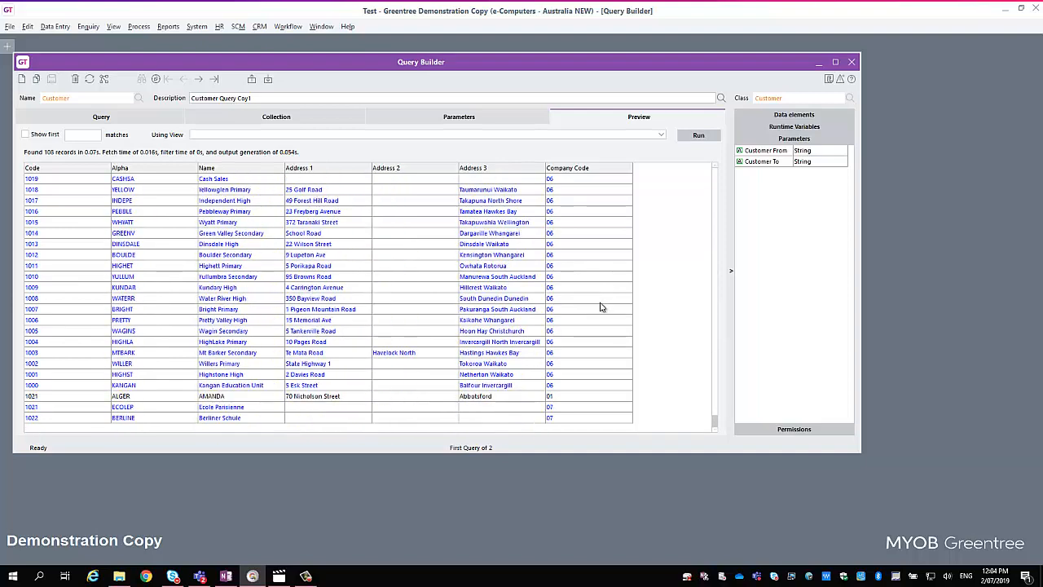
scroll(601, 306, up, 20)
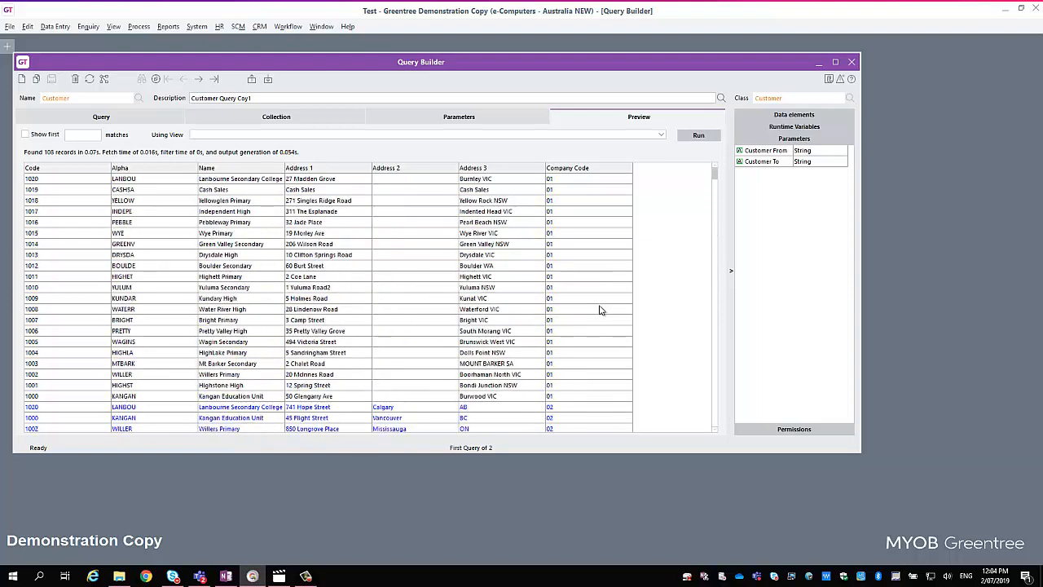
click(463, 117)
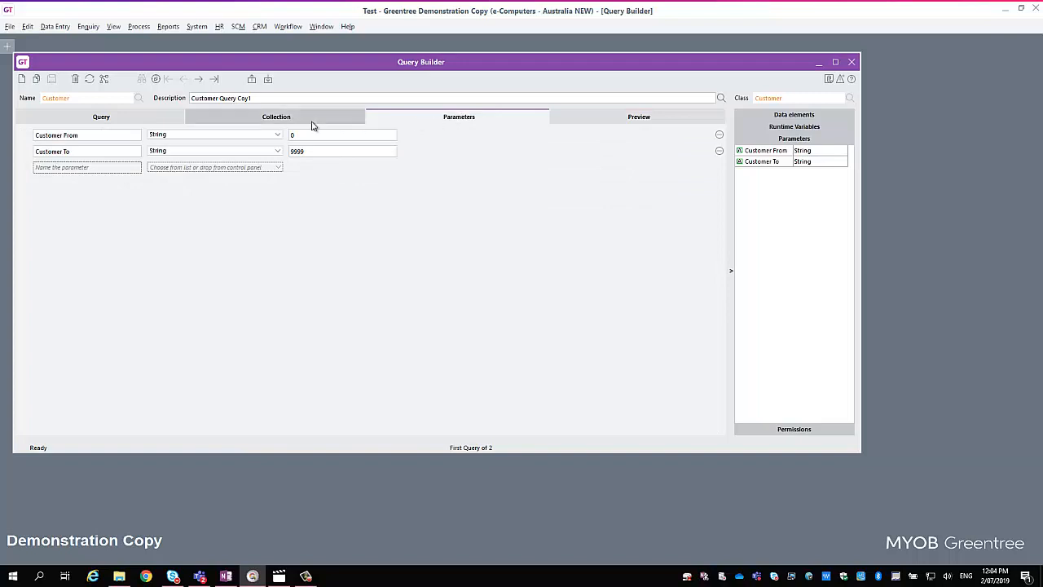
click(147, 122)
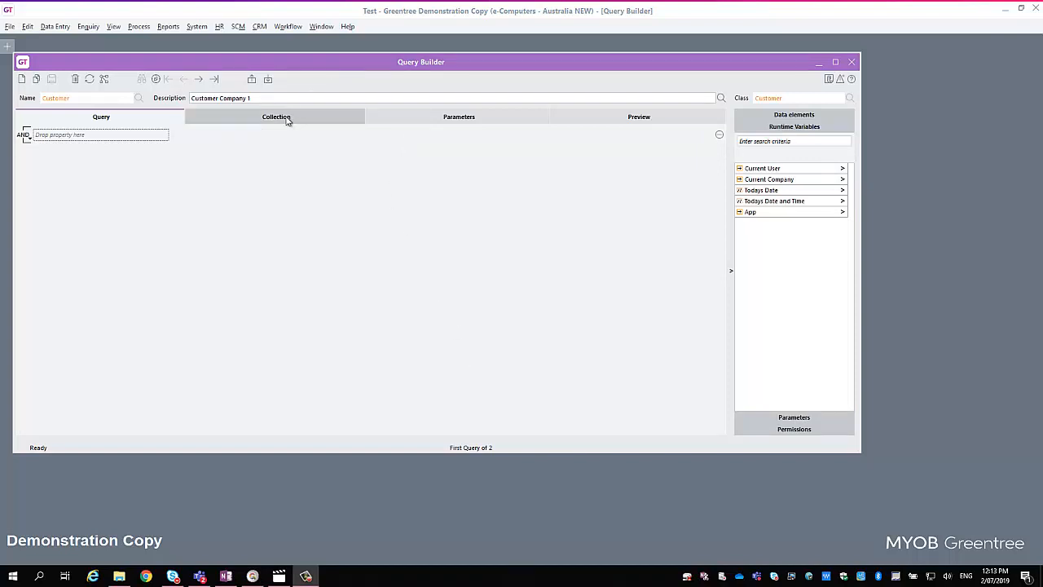
Look through the existing preview results of the "Customer Company 1" query, checking the company code of the listed customers
click(294, 63)
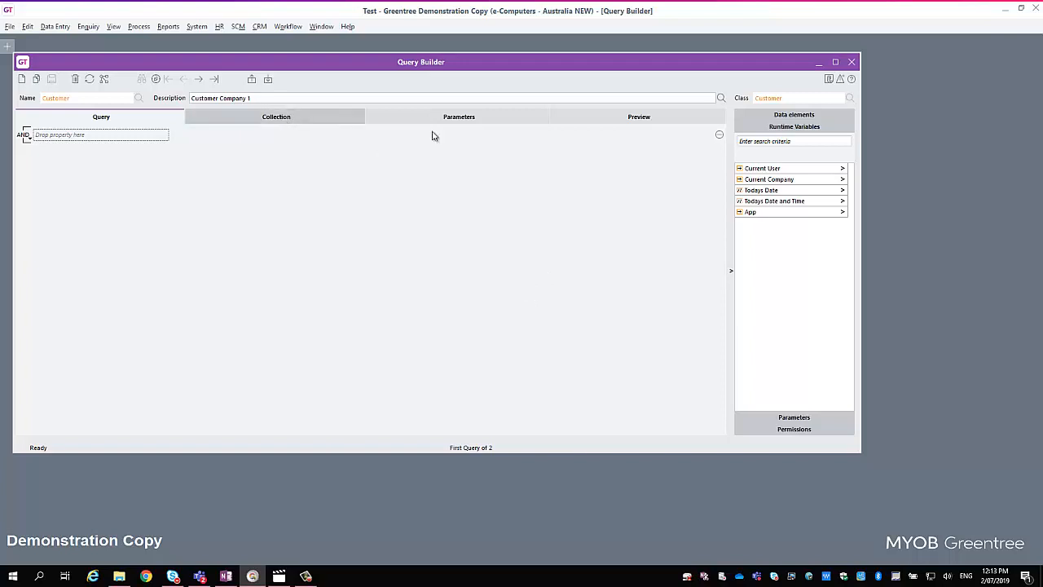
click(627, 119)
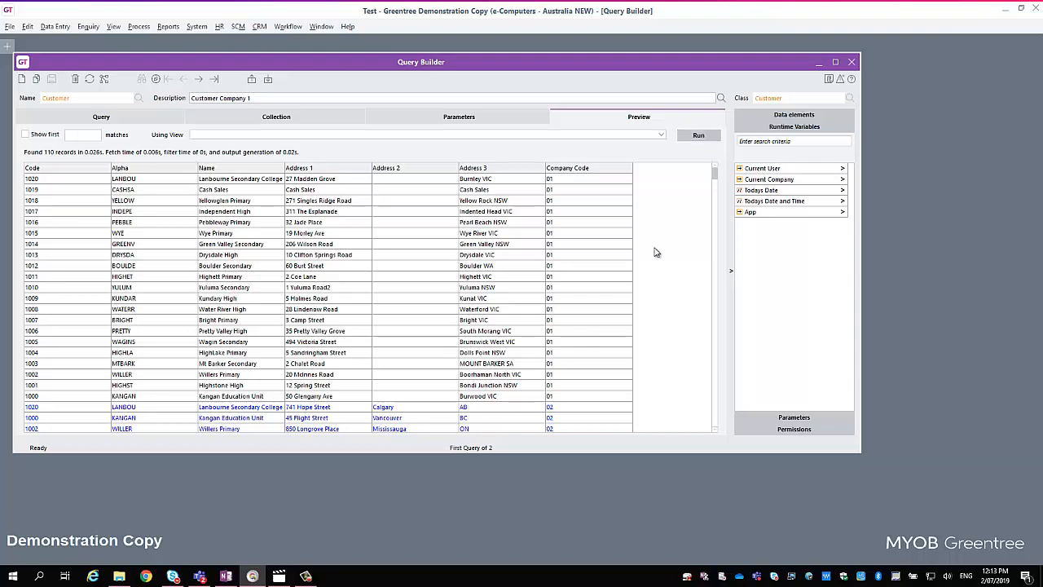
scroll(655, 252, down, 20)
scroll(659, 268, down, 10)
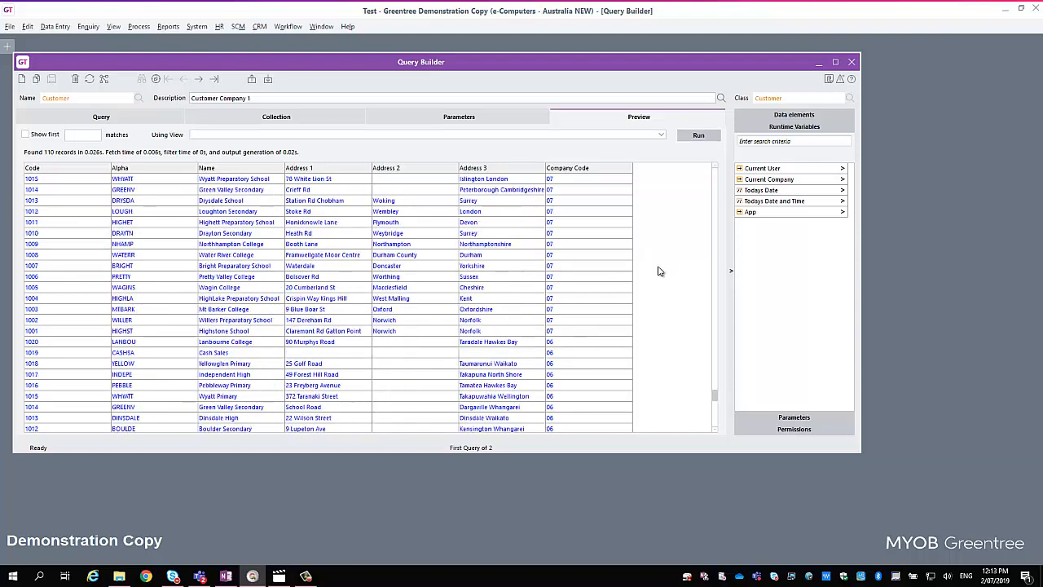
scroll(662, 269, up, 20)
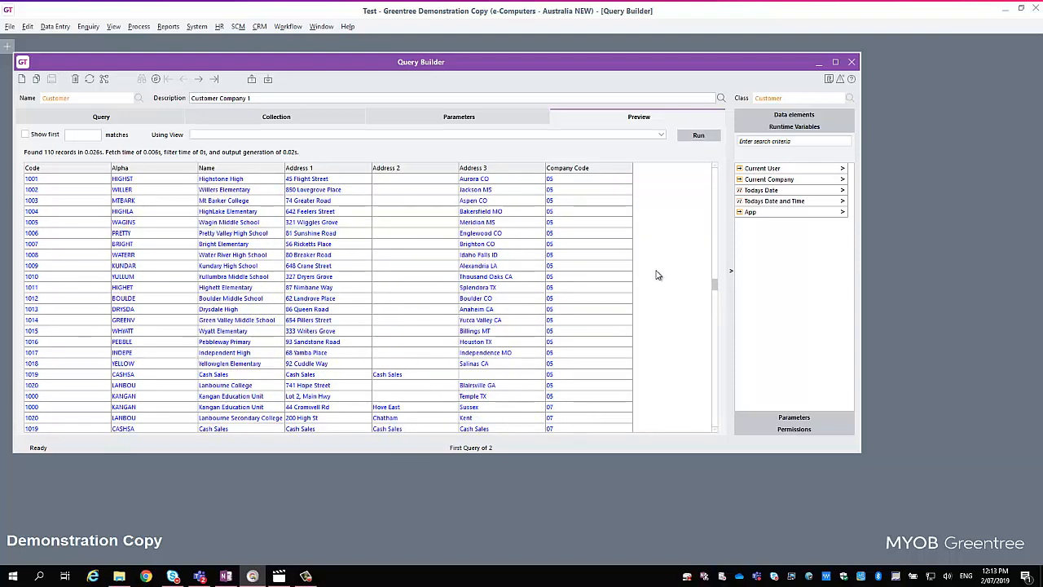
Open the filter of the allCompanies collection element, search the data elements for "cod" and add the code property as a condition
click(242, 117)
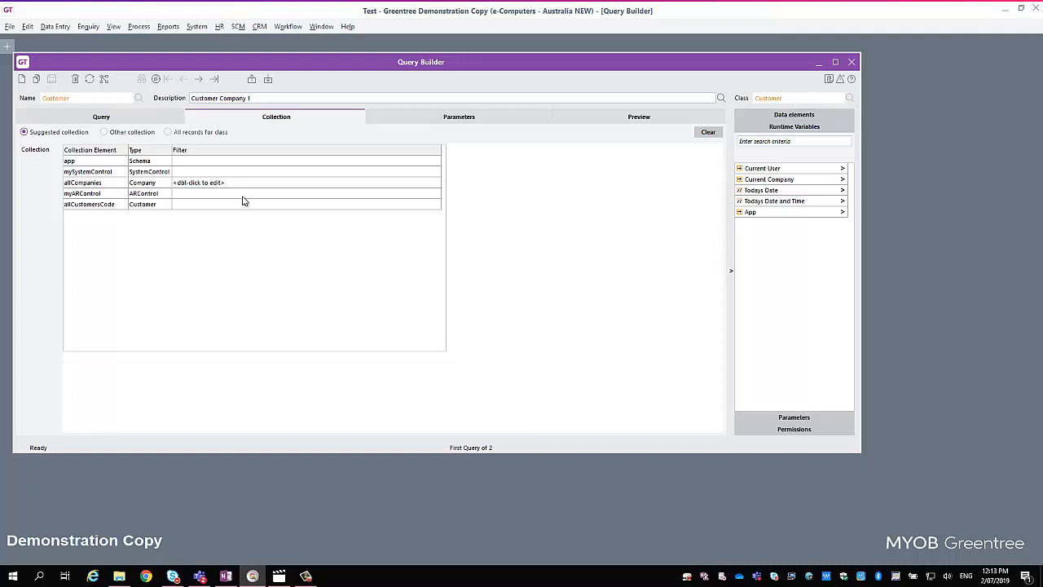
double_click(211, 186)
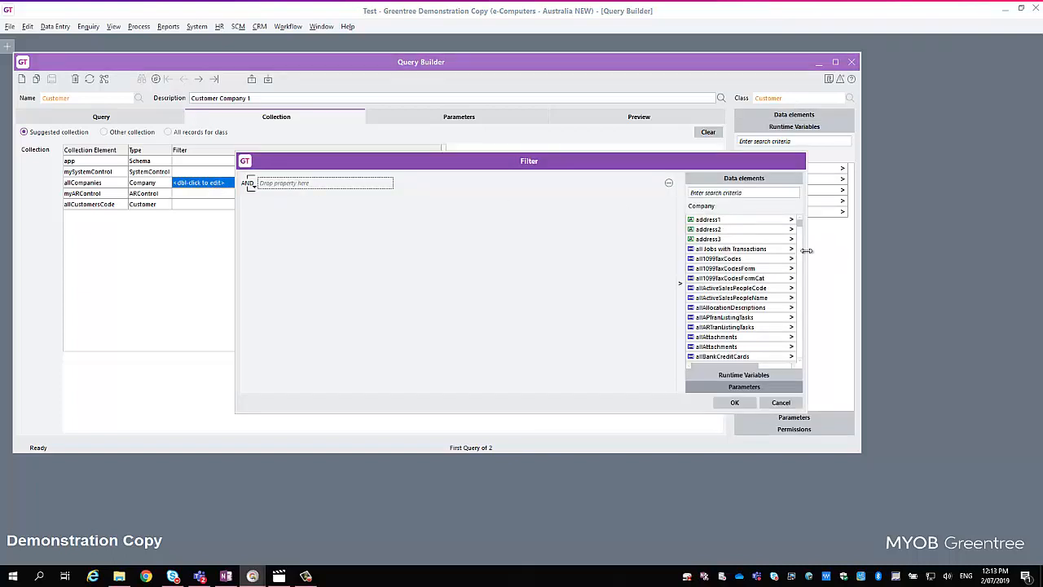
click(760, 192)
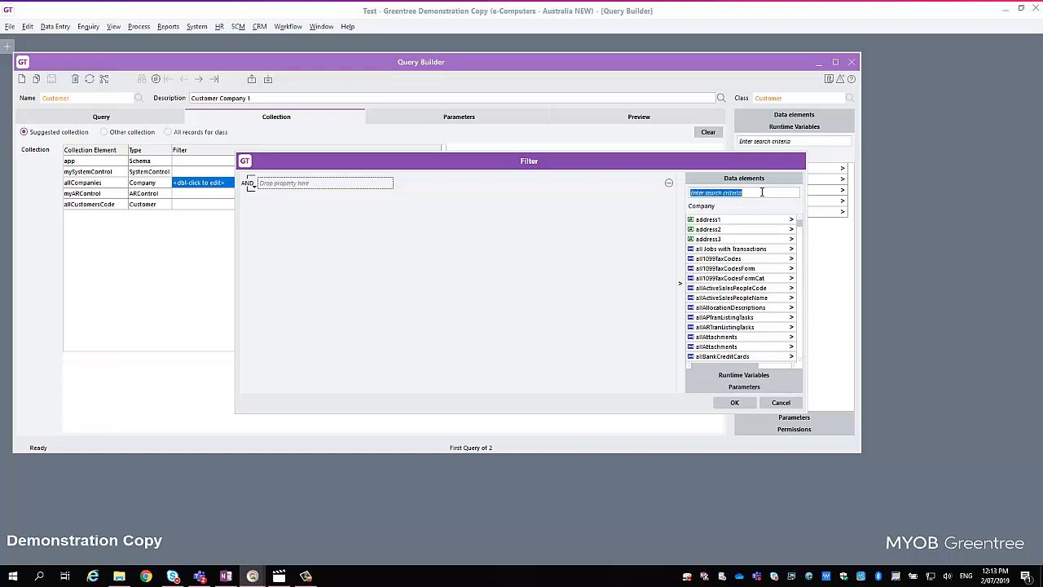
text(cod)
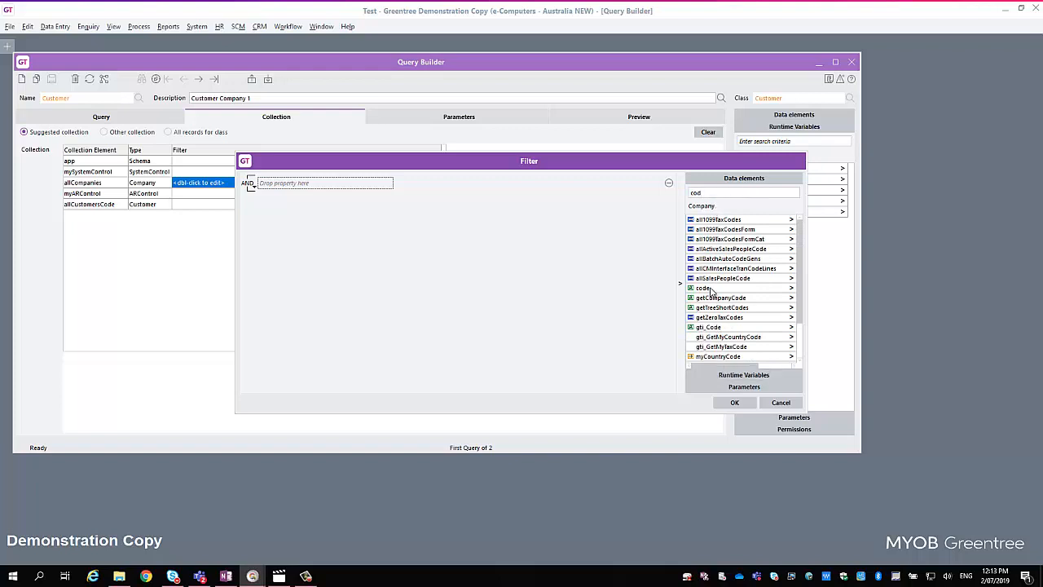
drag(709, 289, 334, 185)
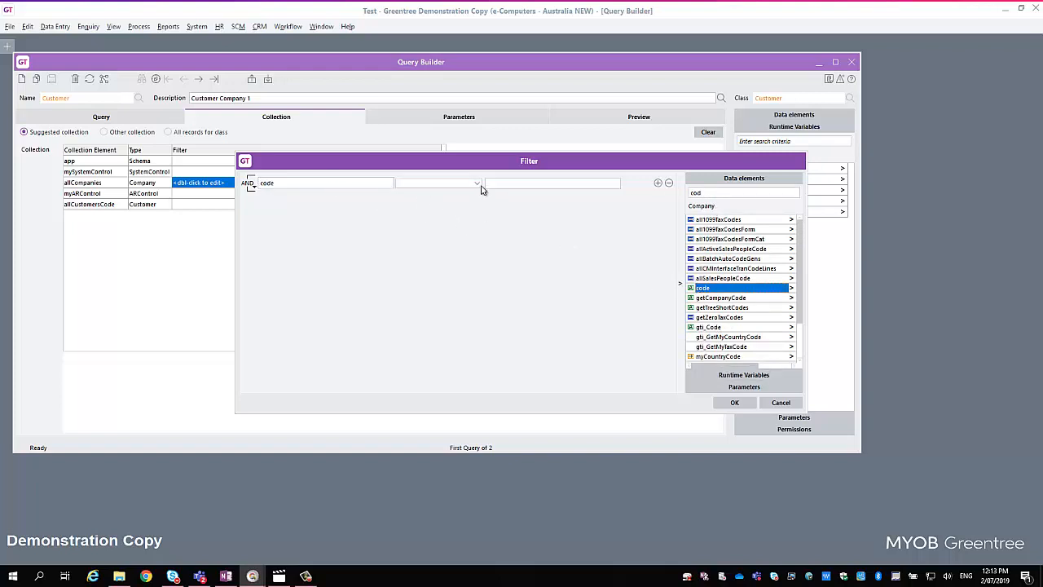
Set the company filter's code condition to "Is equal to" 01 and accept the filter
click(478, 183)
click(424, 192)
click(594, 188)
text(01)
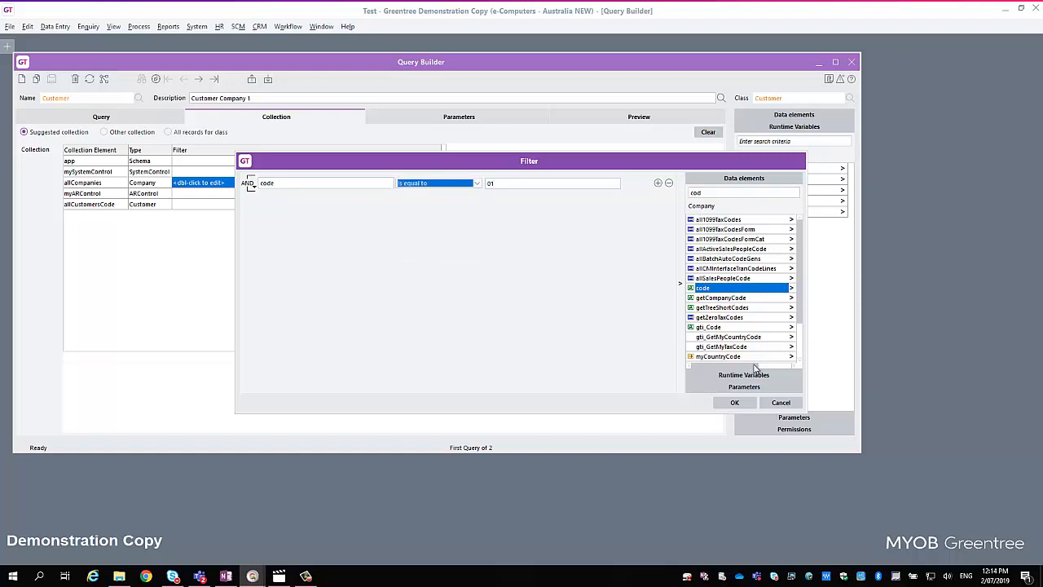
click(734, 402)
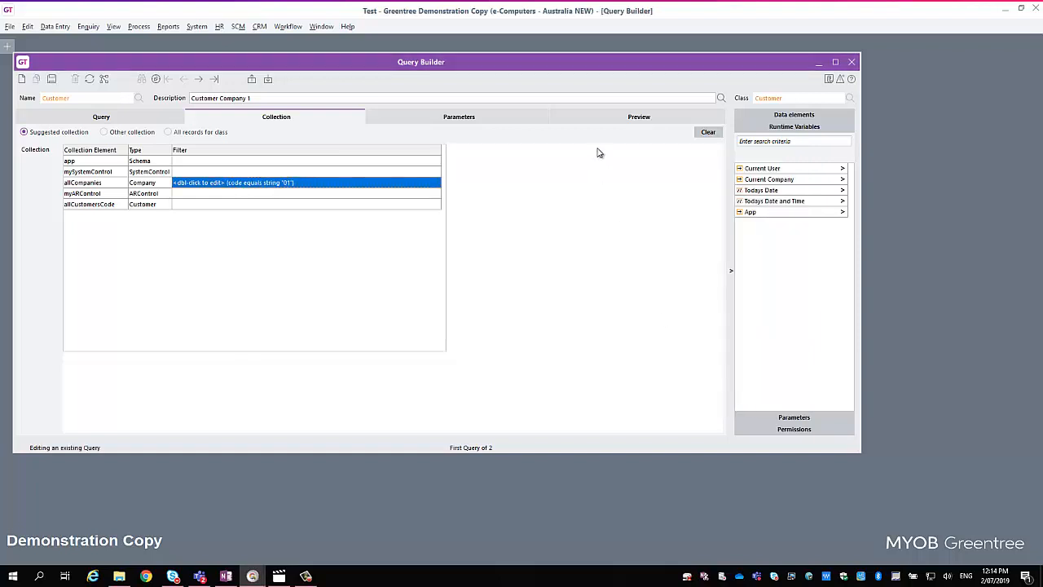
Preview the company-filtered query using the "Customer - Customer Master File" view, saving the pending changes, and slightly enlarge the Query Builder window
click(617, 119)
click(661, 135)
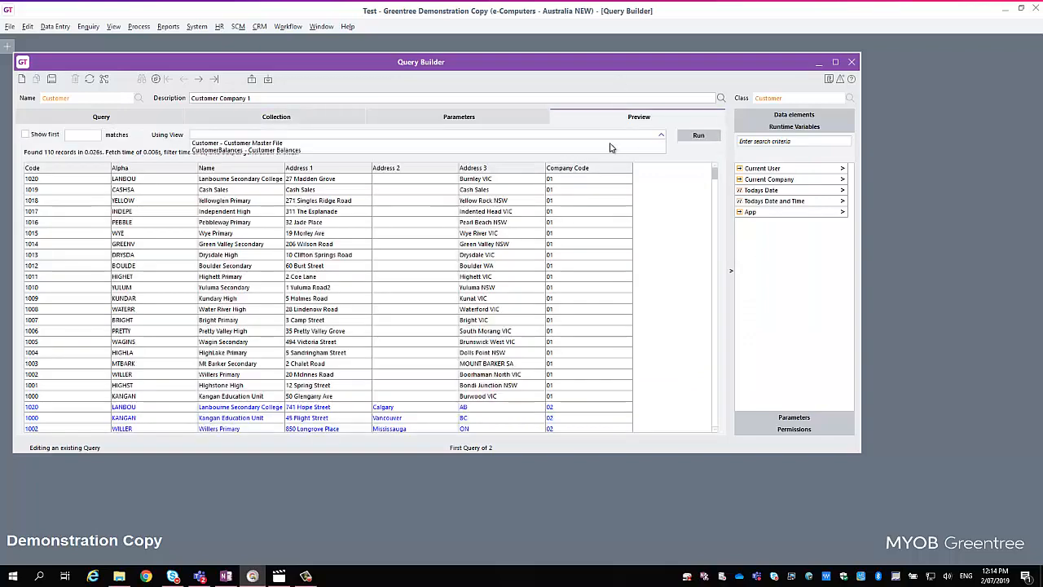
click(604, 145)
click(688, 137)
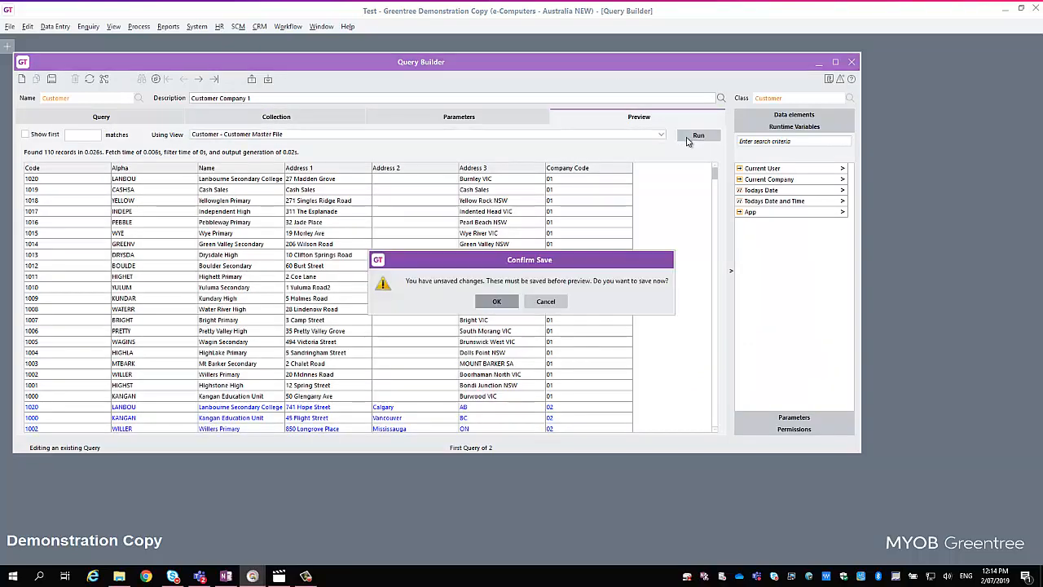
click(510, 303)
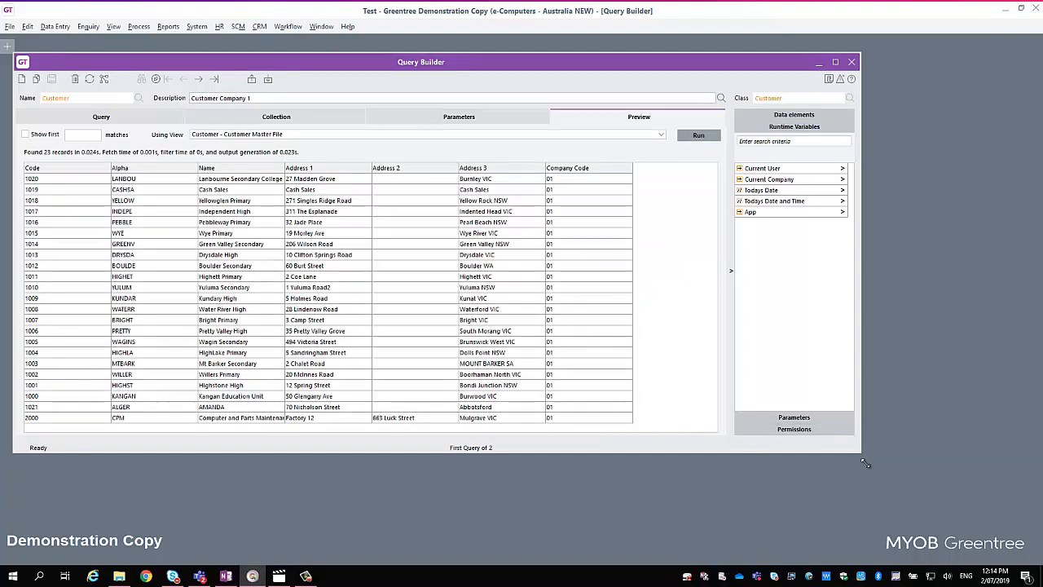
drag(866, 462, 883, 490)
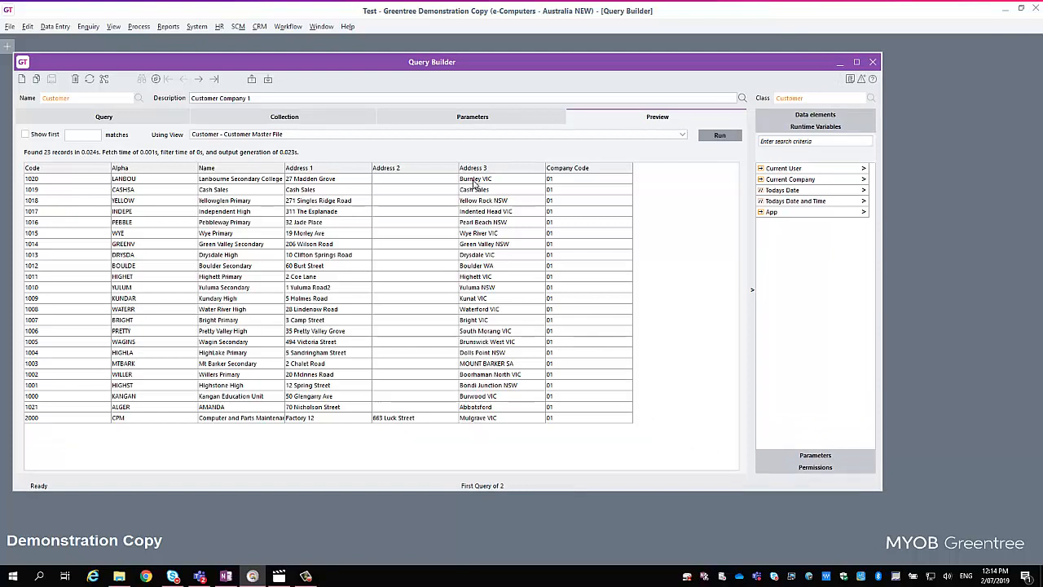
Switch the "Customer Company 1" query from the suggested collection to Other collection, agreeing to replace the existing collection
click(285, 121)
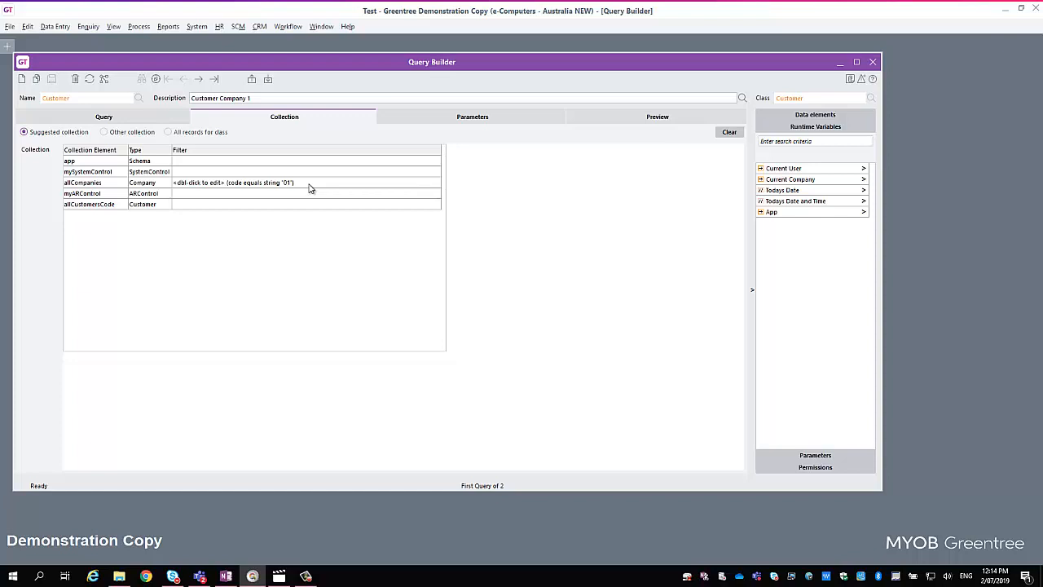
click(163, 116)
click(271, 116)
click(127, 134)
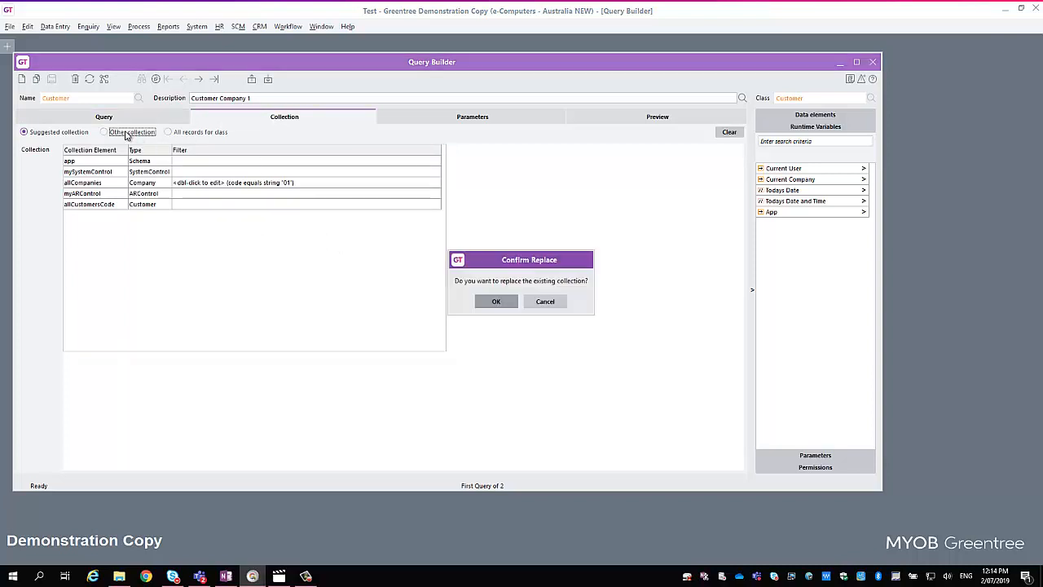
click(496, 302)
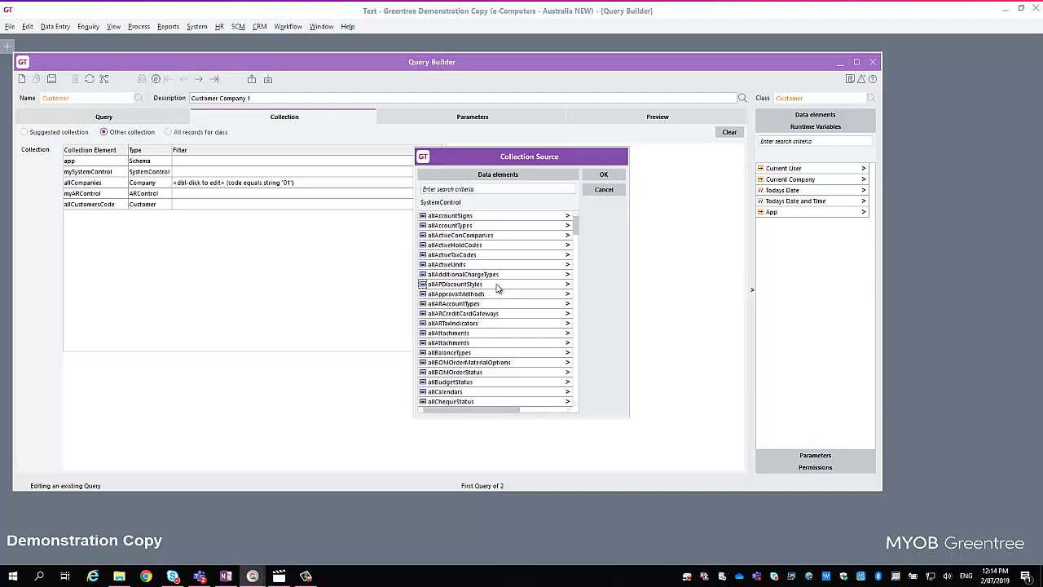
Search the collection sources for "co", follow allCompanies to allBranches, and accept allCustomers as the collection source
click(488, 189)
text(co)
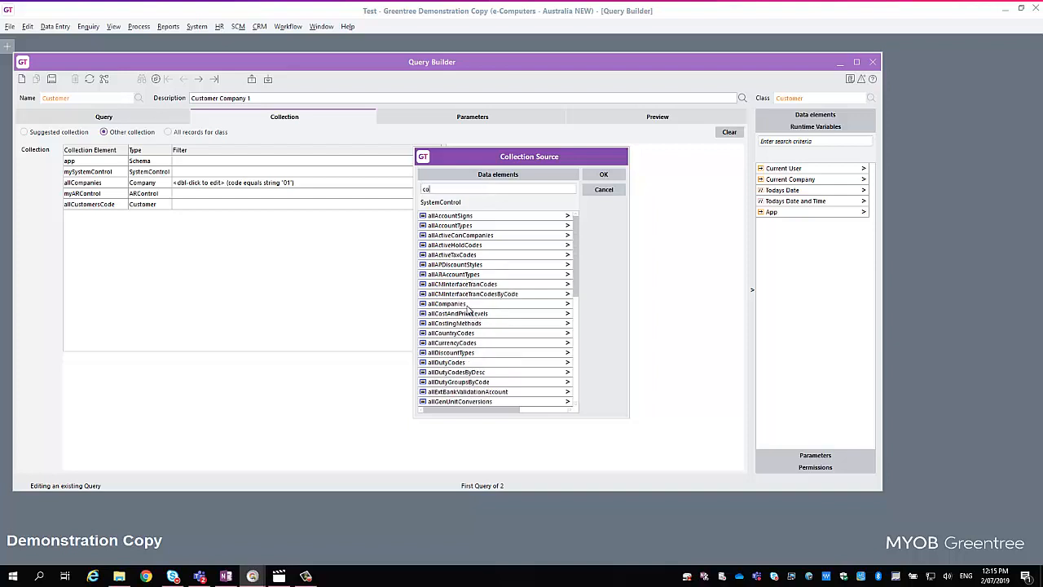
click(567, 304)
click(567, 306)
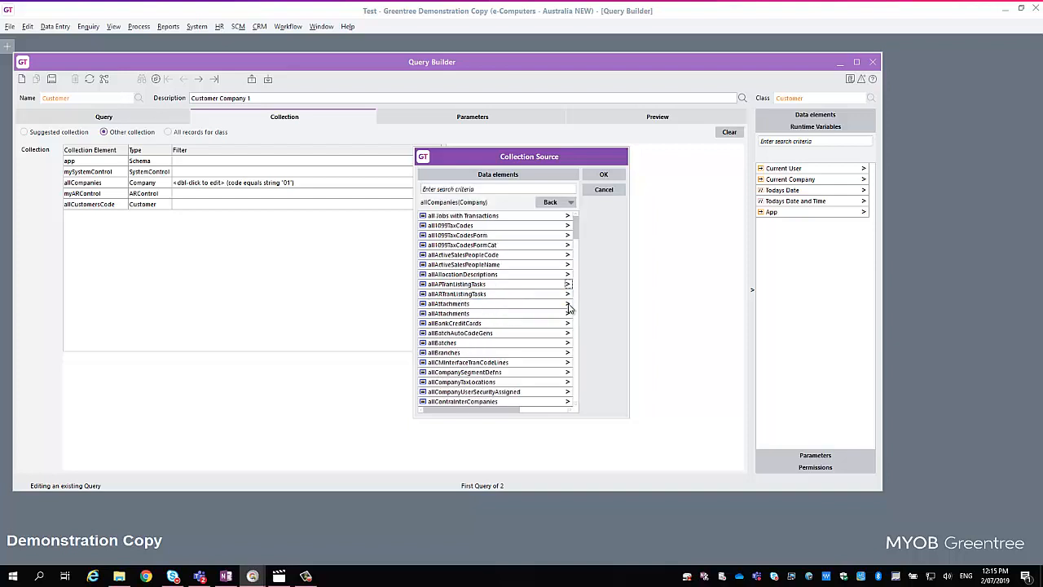
click(515, 353)
click(567, 351)
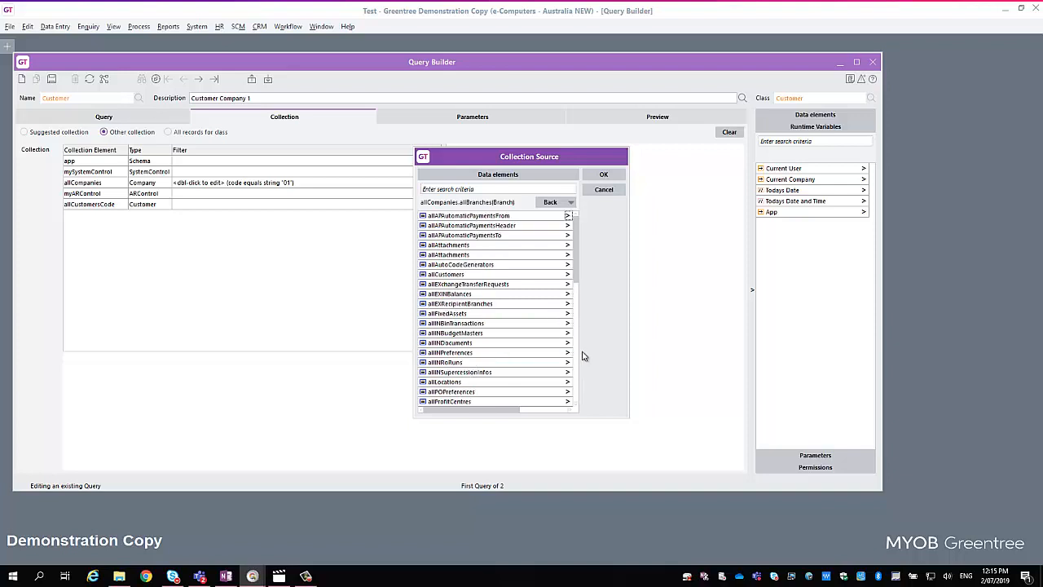
click(474, 277)
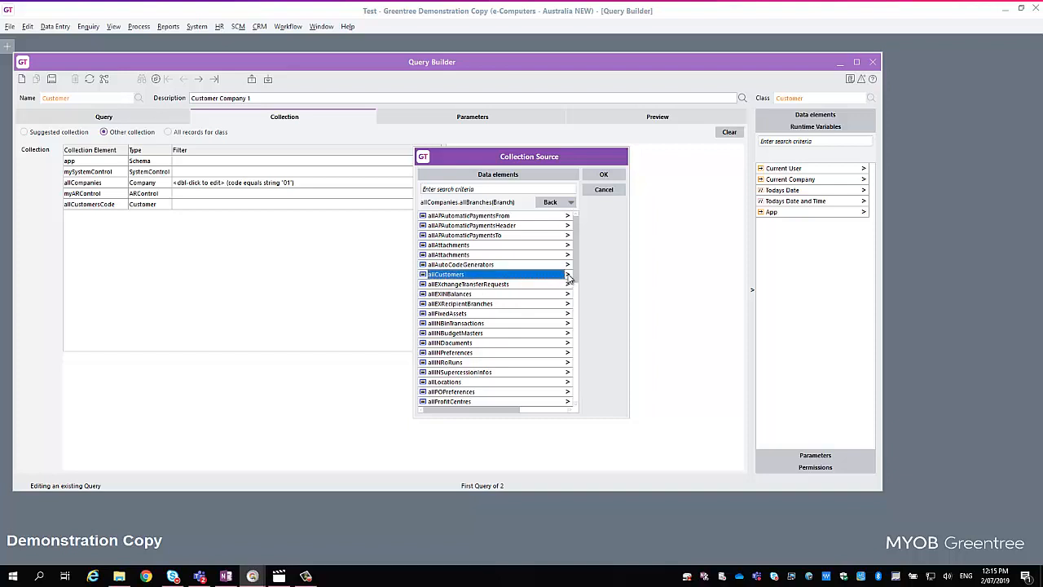
click(602, 176)
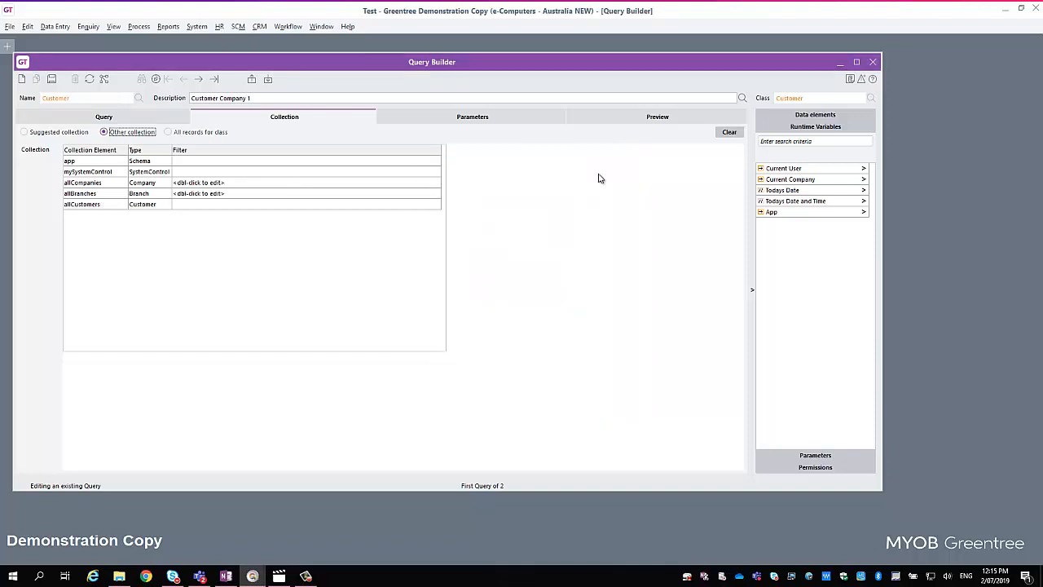
Filter the allBranches collection element with the condition code "Is equal to" 01, finding the property by searching for "cod"
double_click(226, 194)
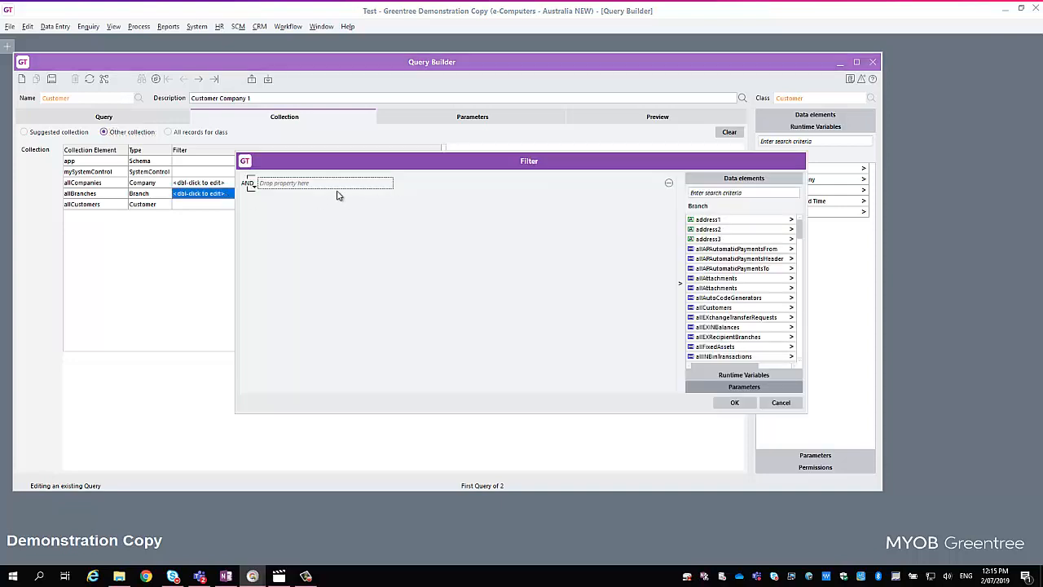
click(737, 192)
text(cod)
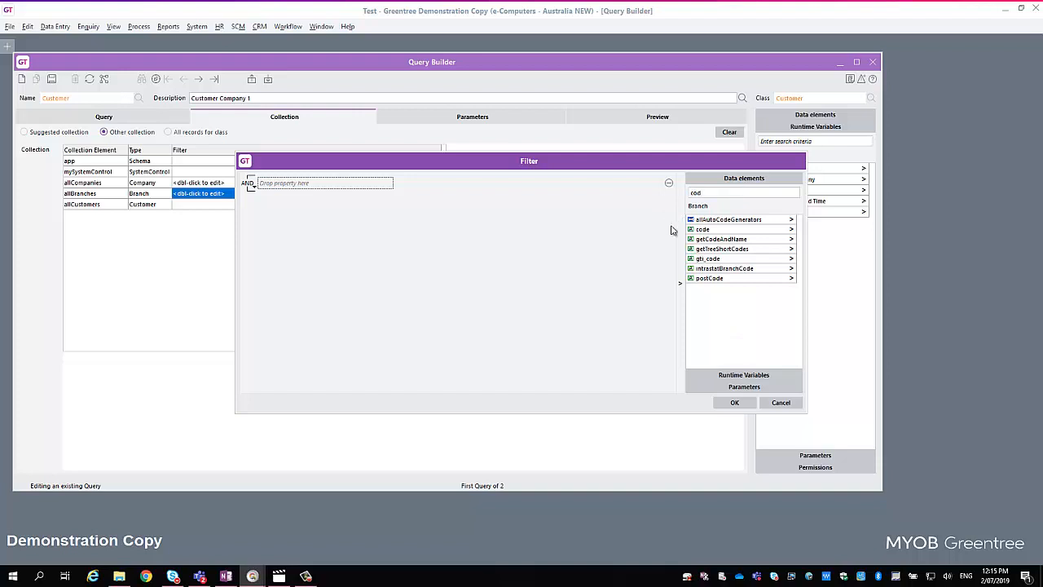
drag(702, 229, 336, 190)
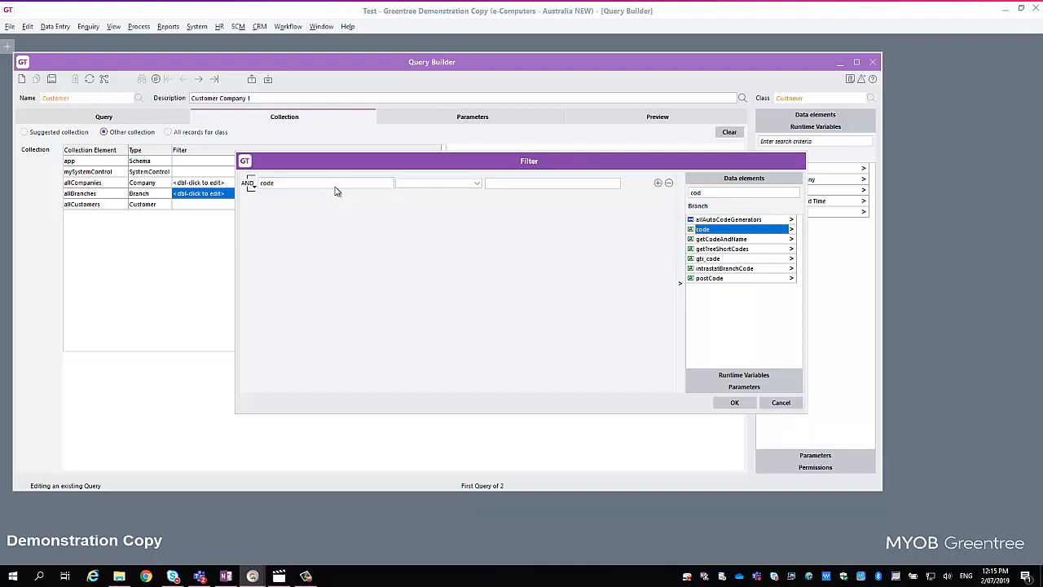
click(476, 183)
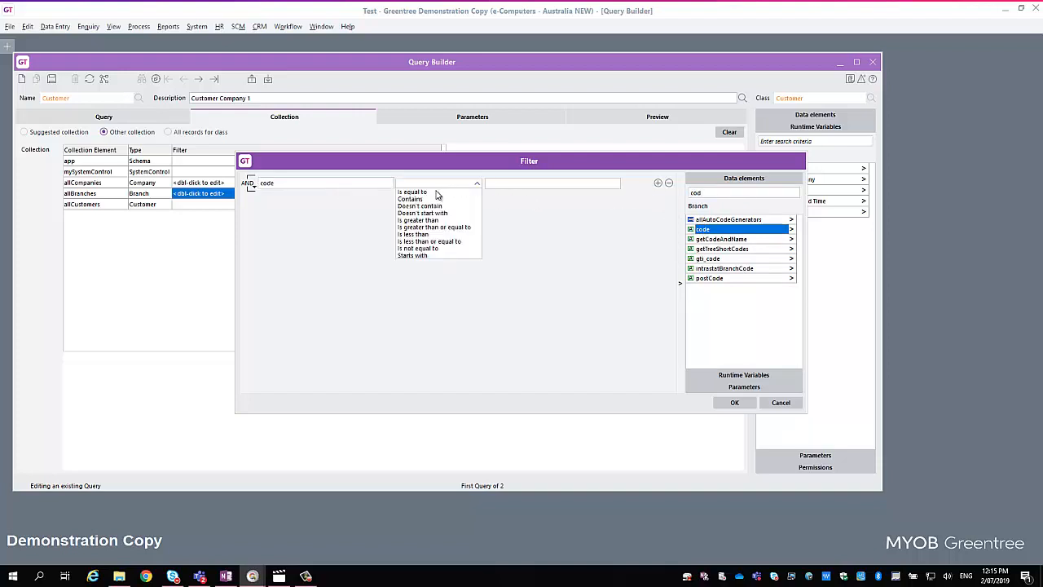
click(424, 192)
click(552, 183)
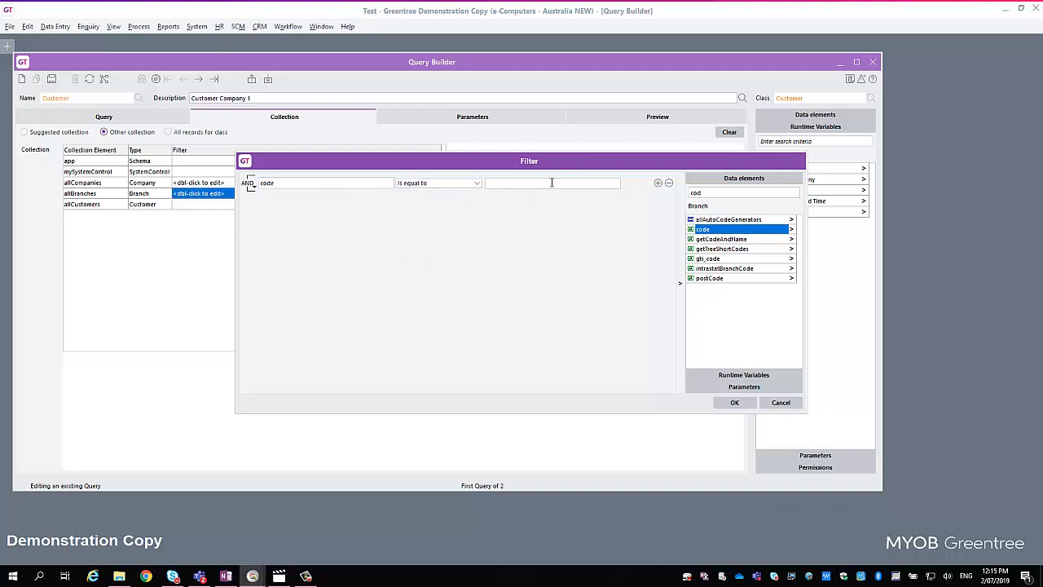
text(01)
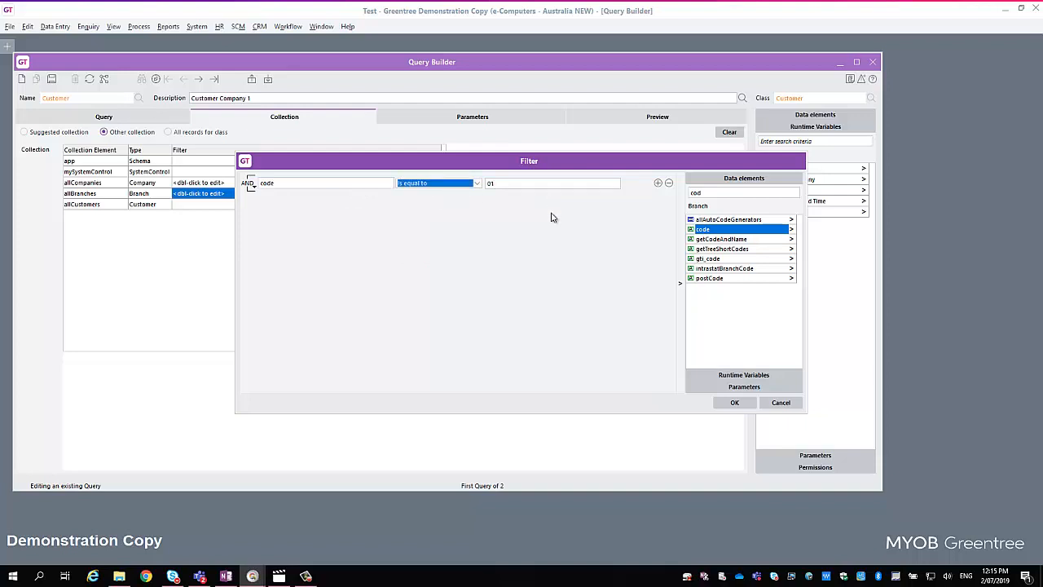
click(733, 403)
Filter the allCompanies collection element with the condition code "Is equal to" 01, finding the property by searching for "code"
double_click(210, 184)
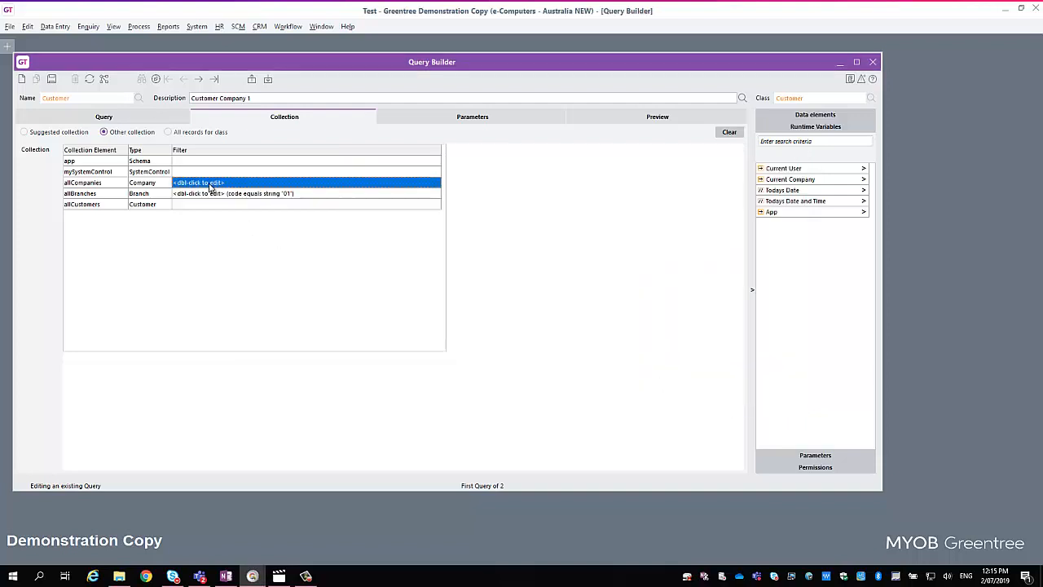
click(725, 193)
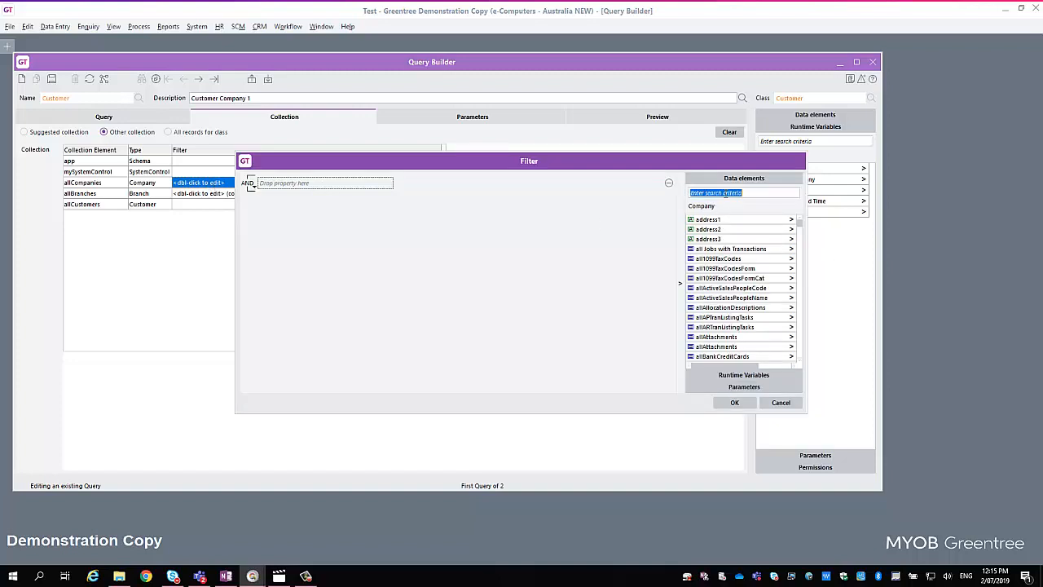
text(code)
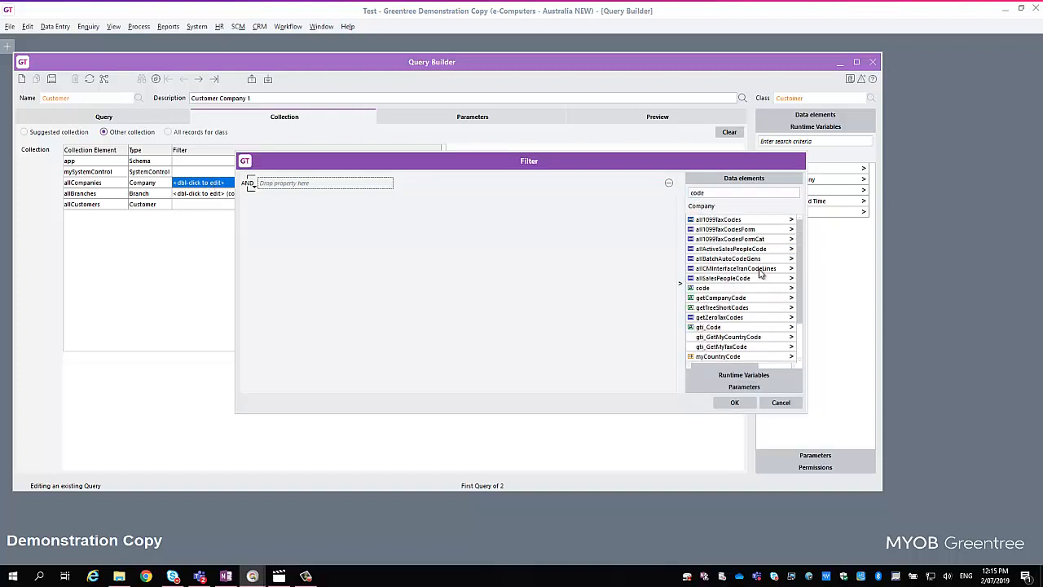
drag(702, 288, 330, 184)
click(477, 183)
click(435, 196)
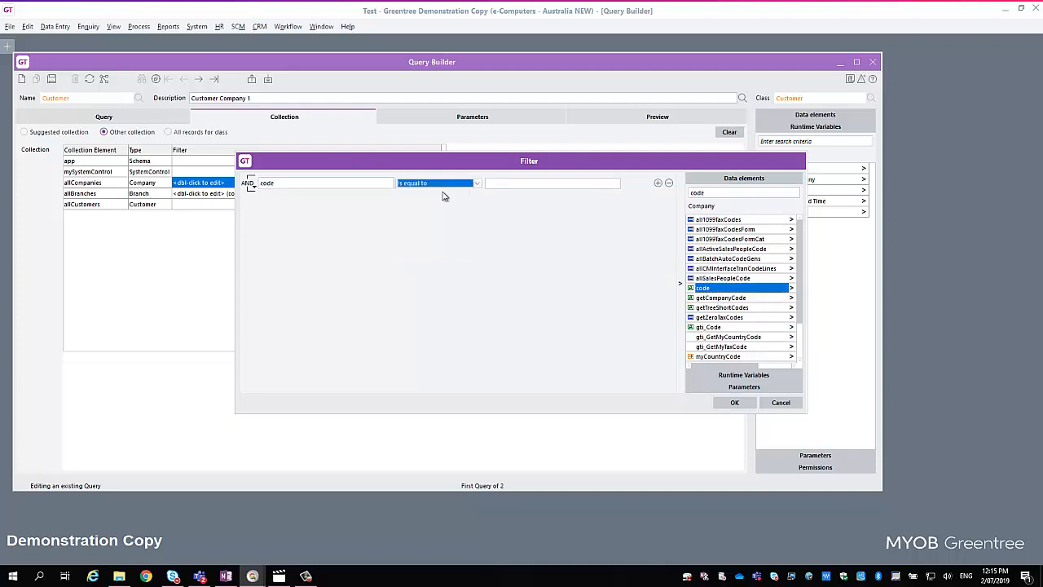
click(516, 182)
text(01)
click(734, 402)
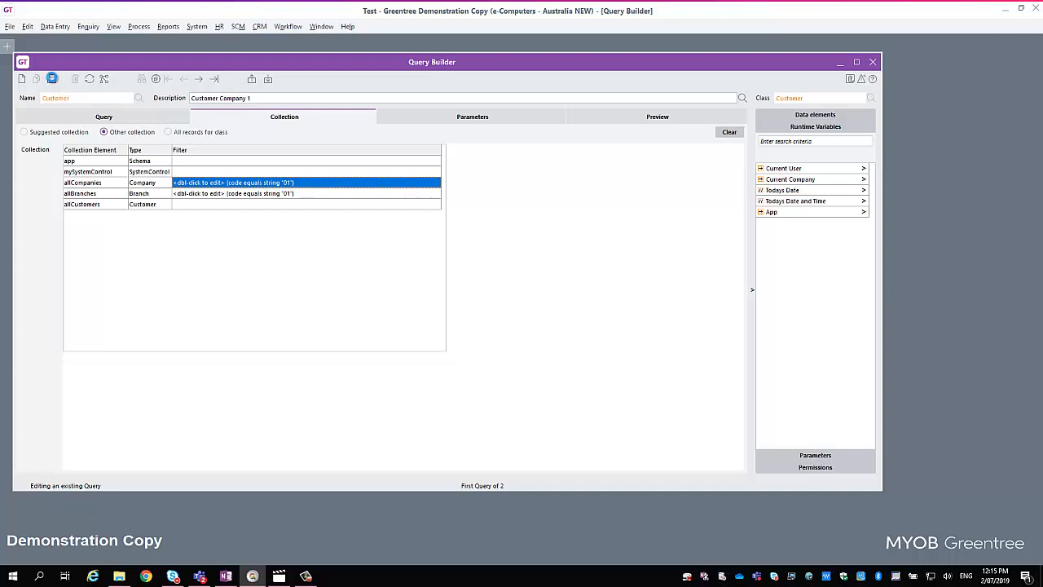
Save and refresh the query, and run its preview using the "Customer - Customer Master File" view
click(51, 79)
click(90, 79)
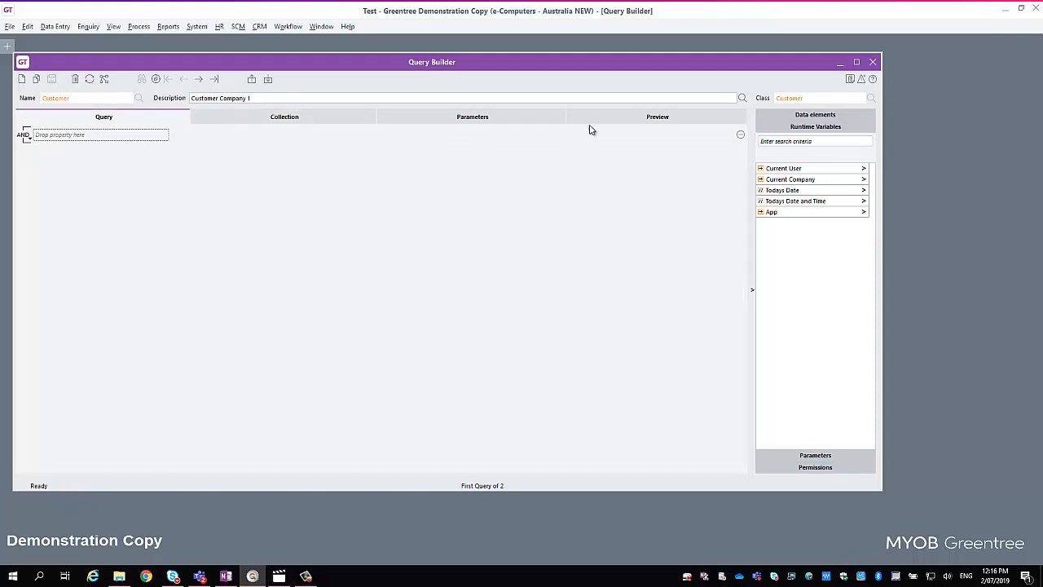
click(648, 119)
click(683, 134)
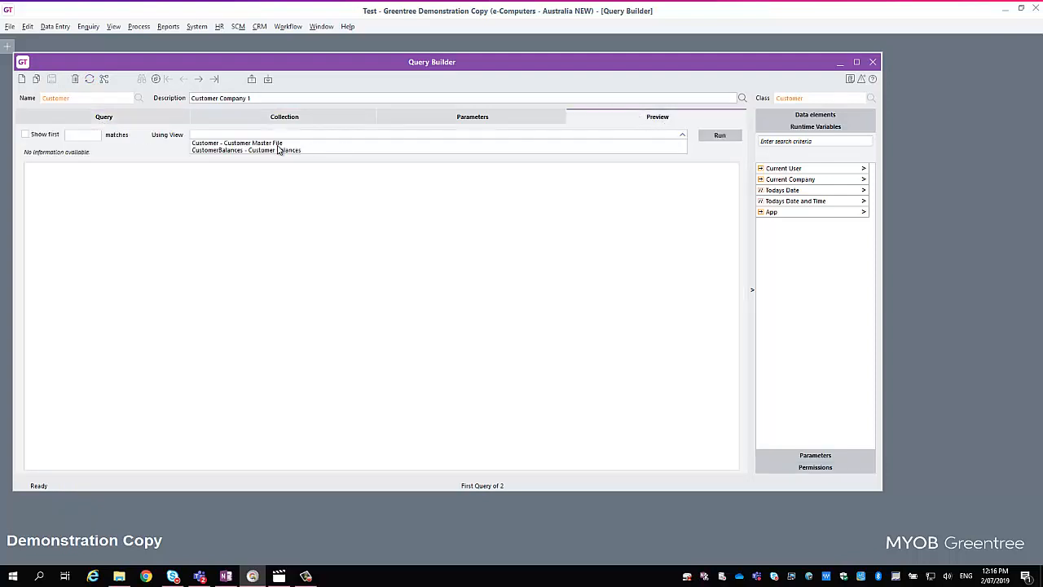
click(278, 144)
click(719, 136)
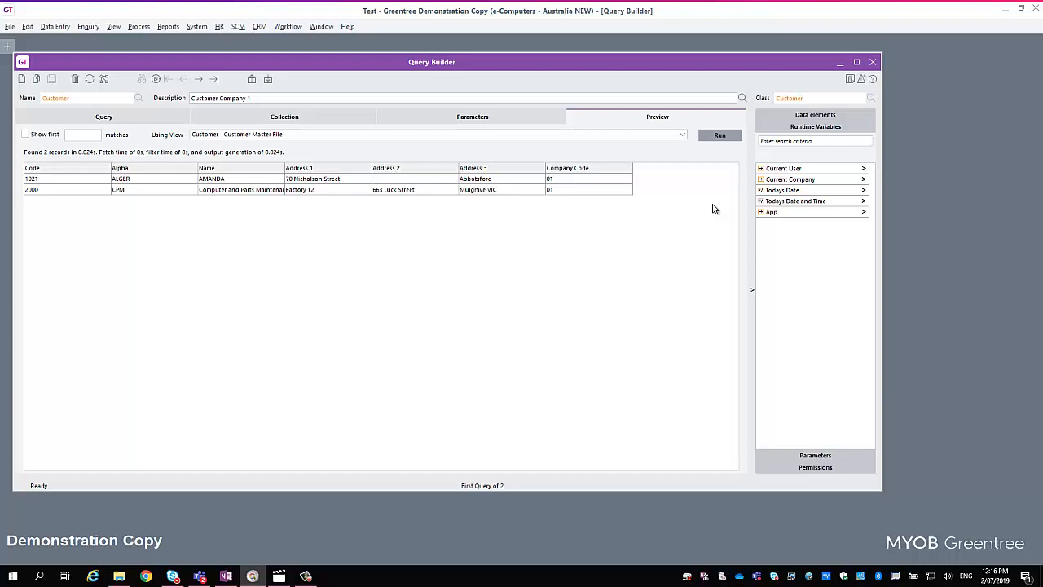
Open each customer in the preview results, check the branch in its default settings, and close the record
double_click(44, 181)
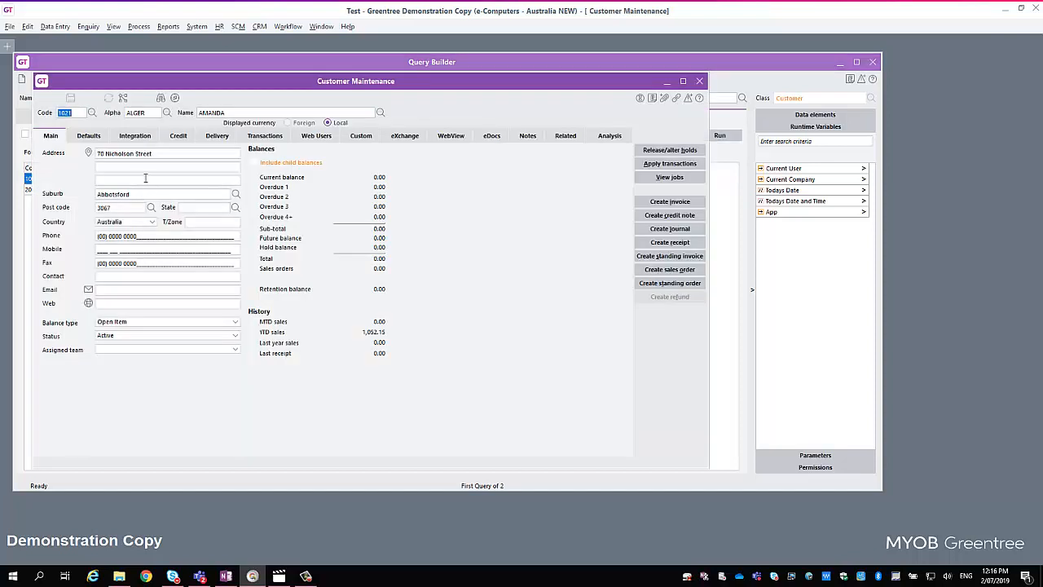
click(90, 136)
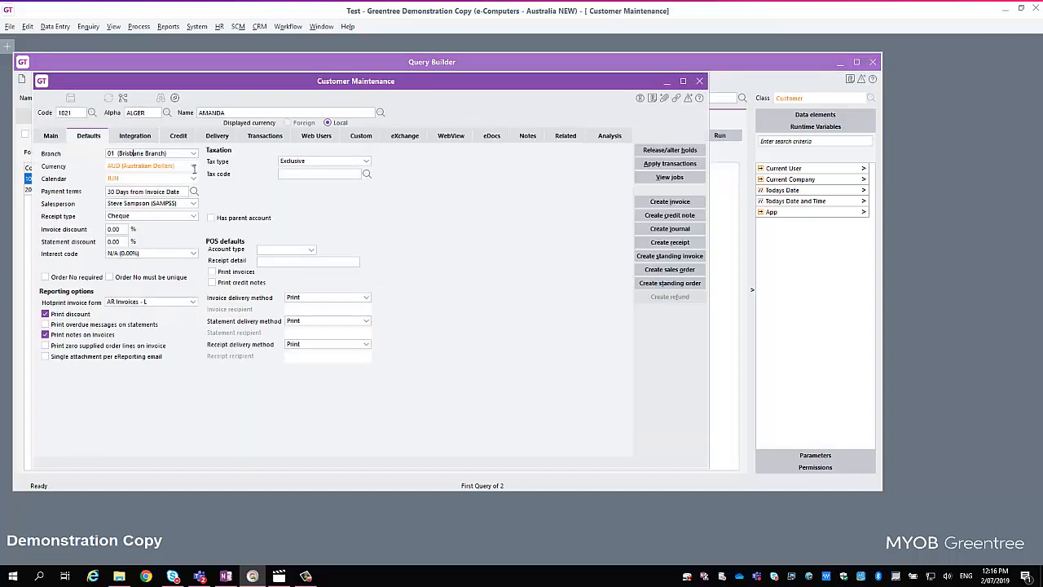
click(699, 81)
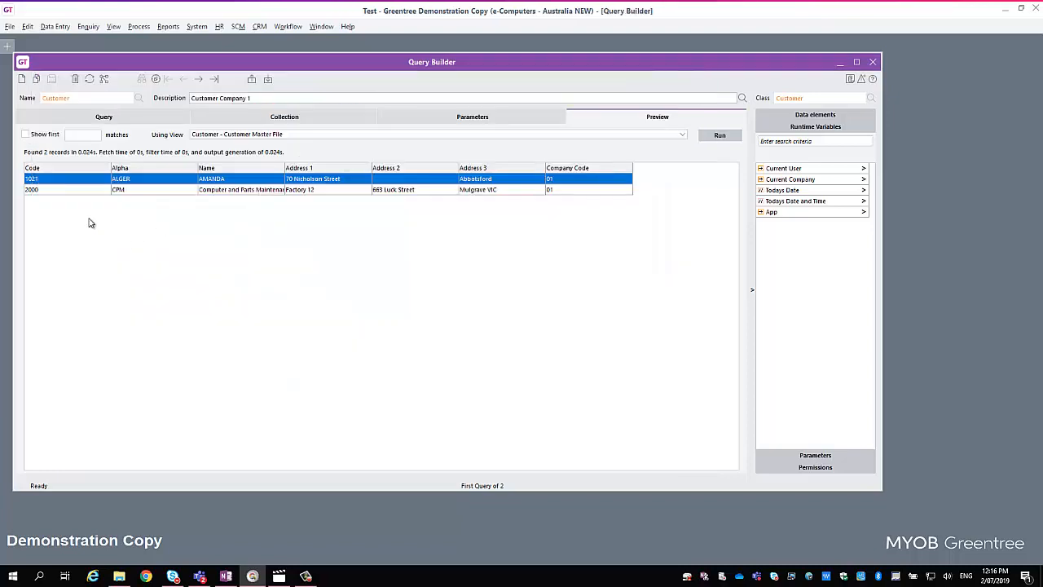
double_click(54, 190)
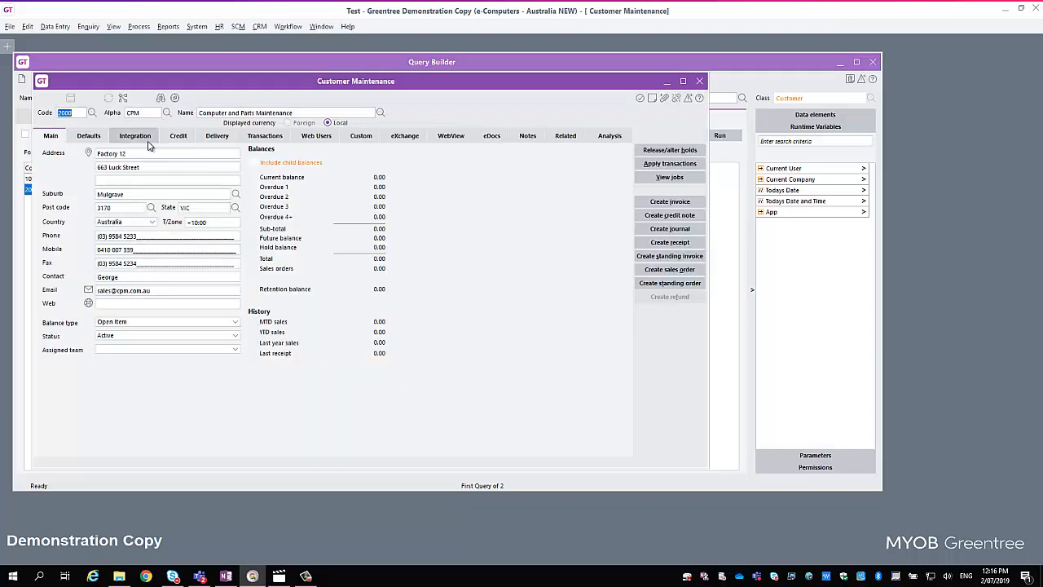
click(96, 137)
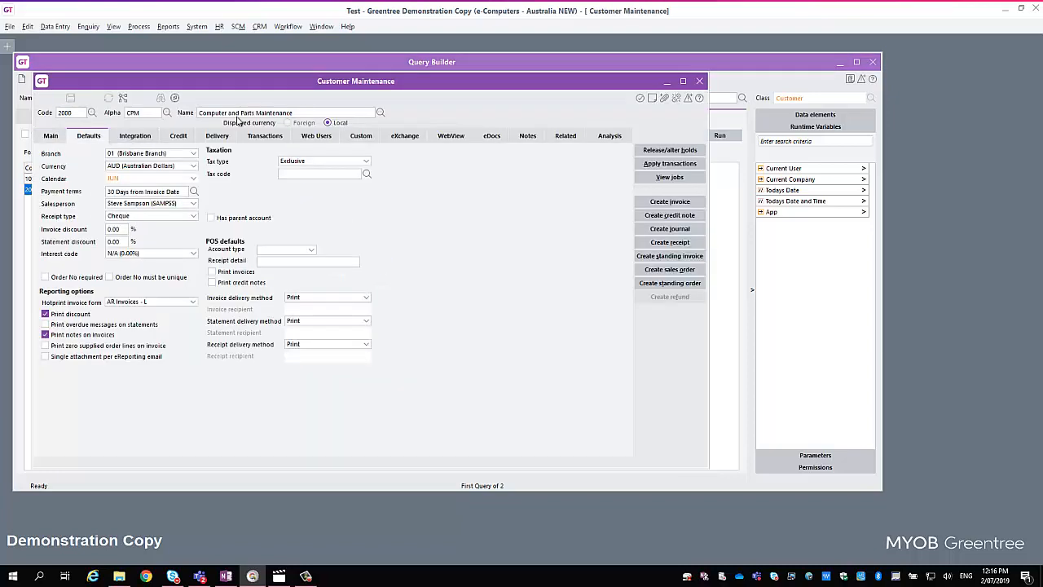
click(699, 81)
Review the query's collection and conditions, and examine its permissions for teams and individual users
click(246, 120)
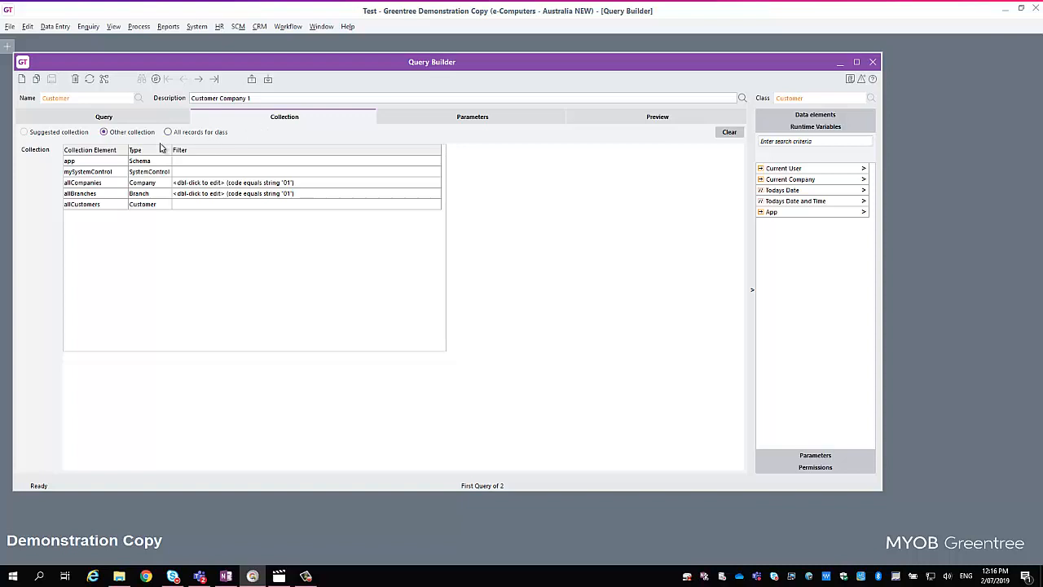
click(135, 121)
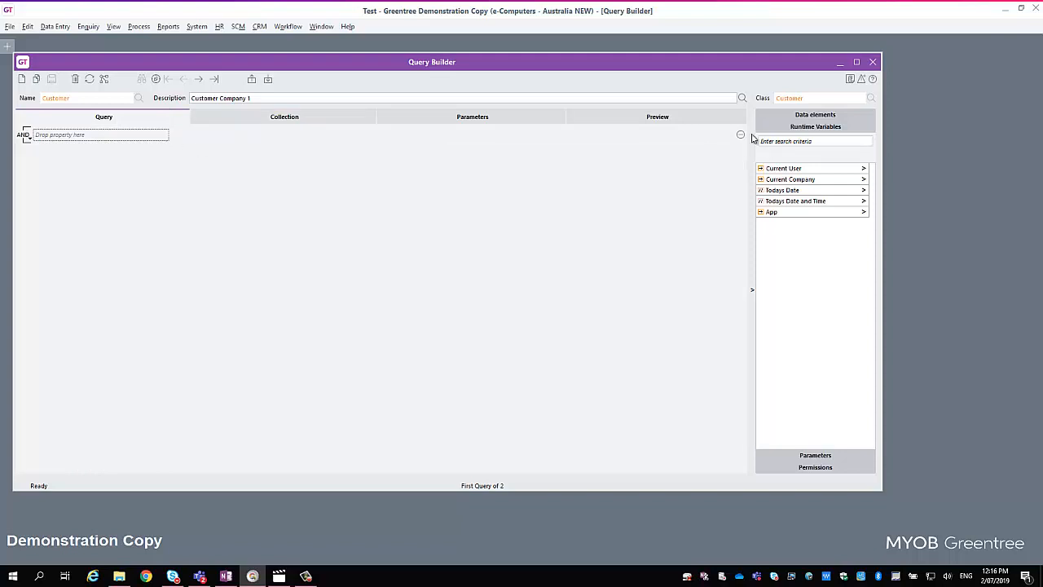
click(816, 467)
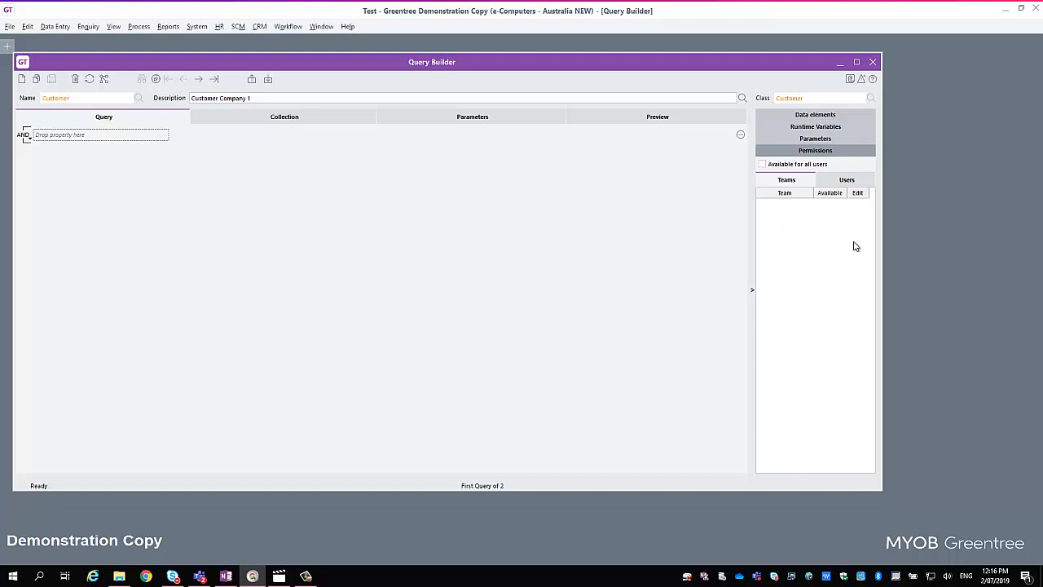
click(851, 181)
click(788, 183)
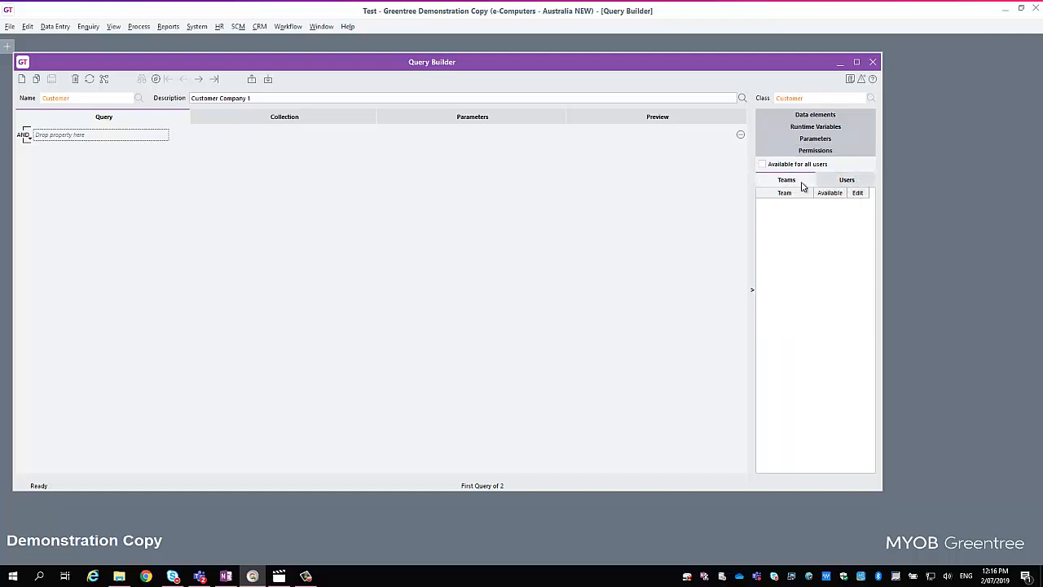
click(854, 186)
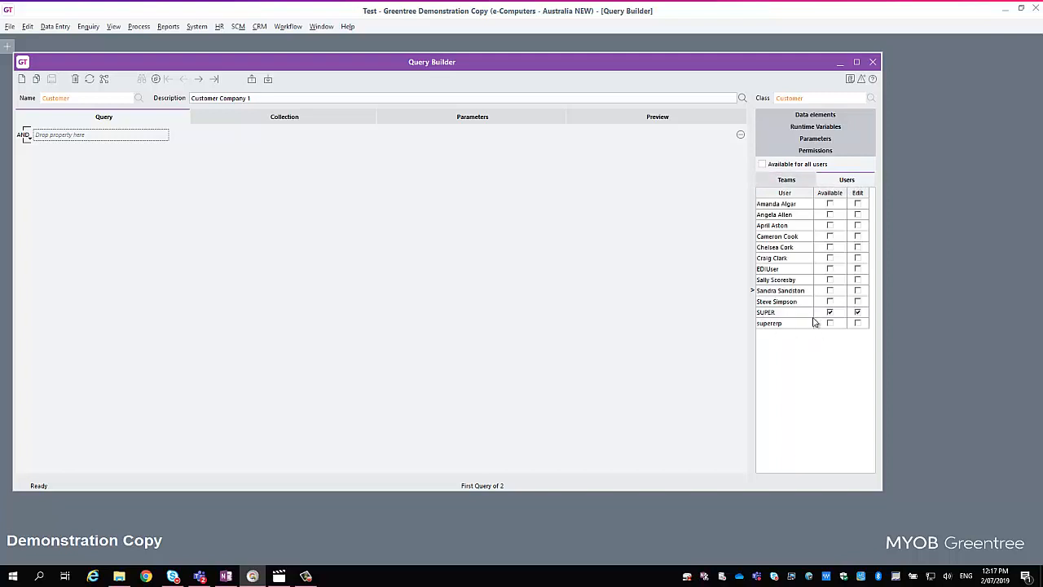
click(787, 183)
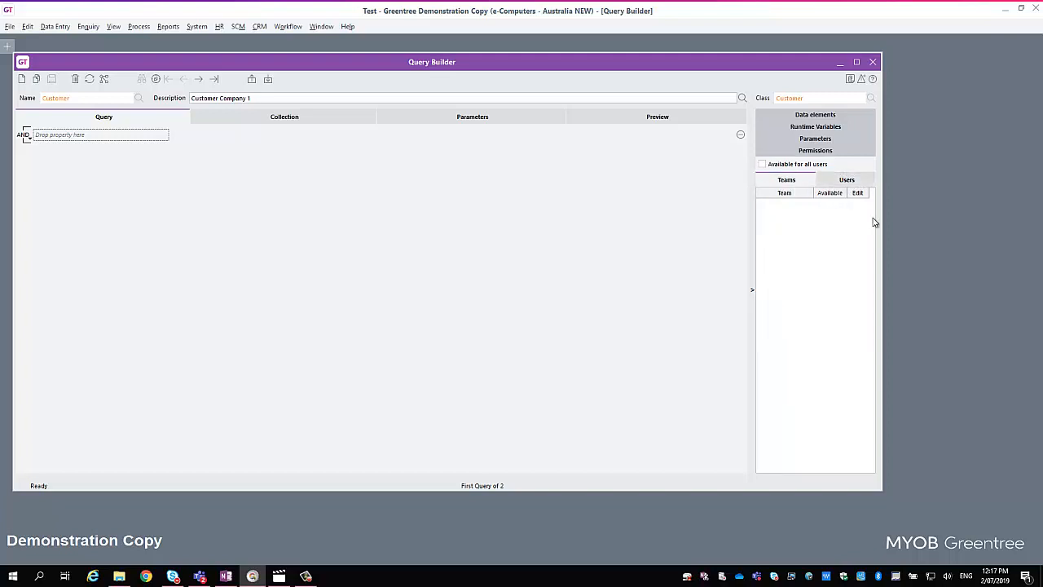